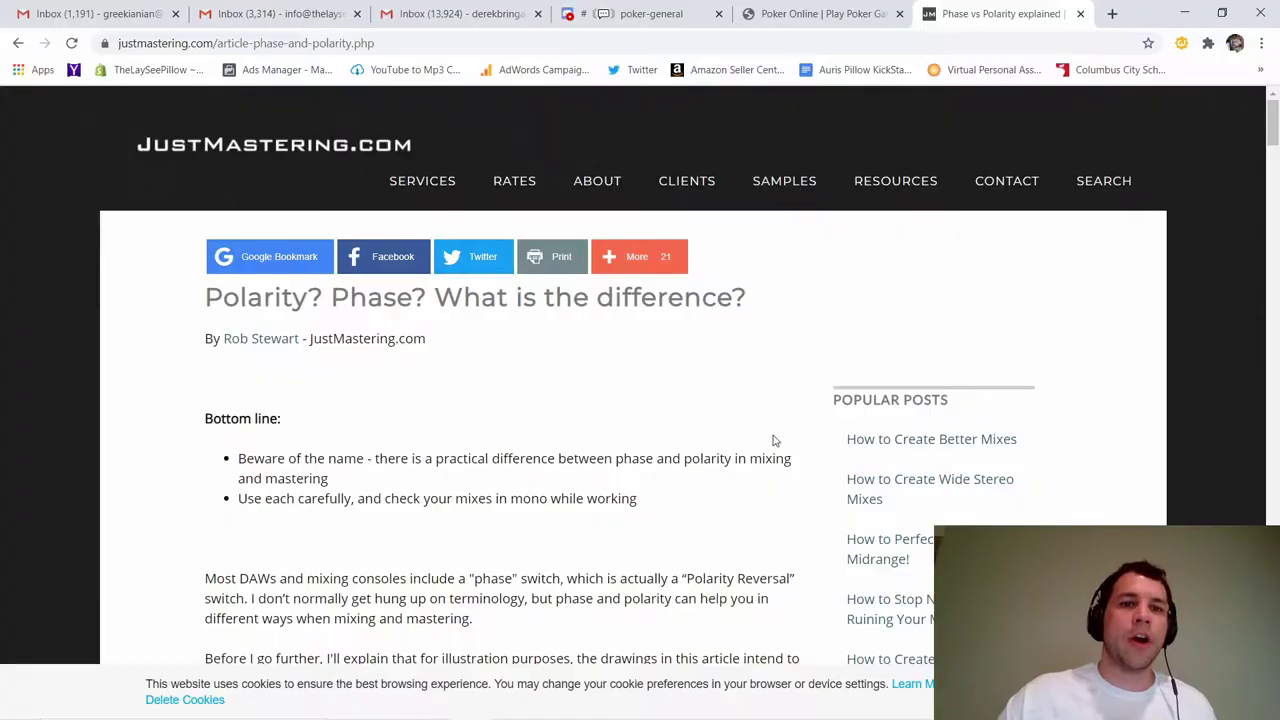
# - Scroll the JustMastering phase vs polarity article down to its 'What is phase?' charts
pyautogui.scroll(-3, 773, 440)
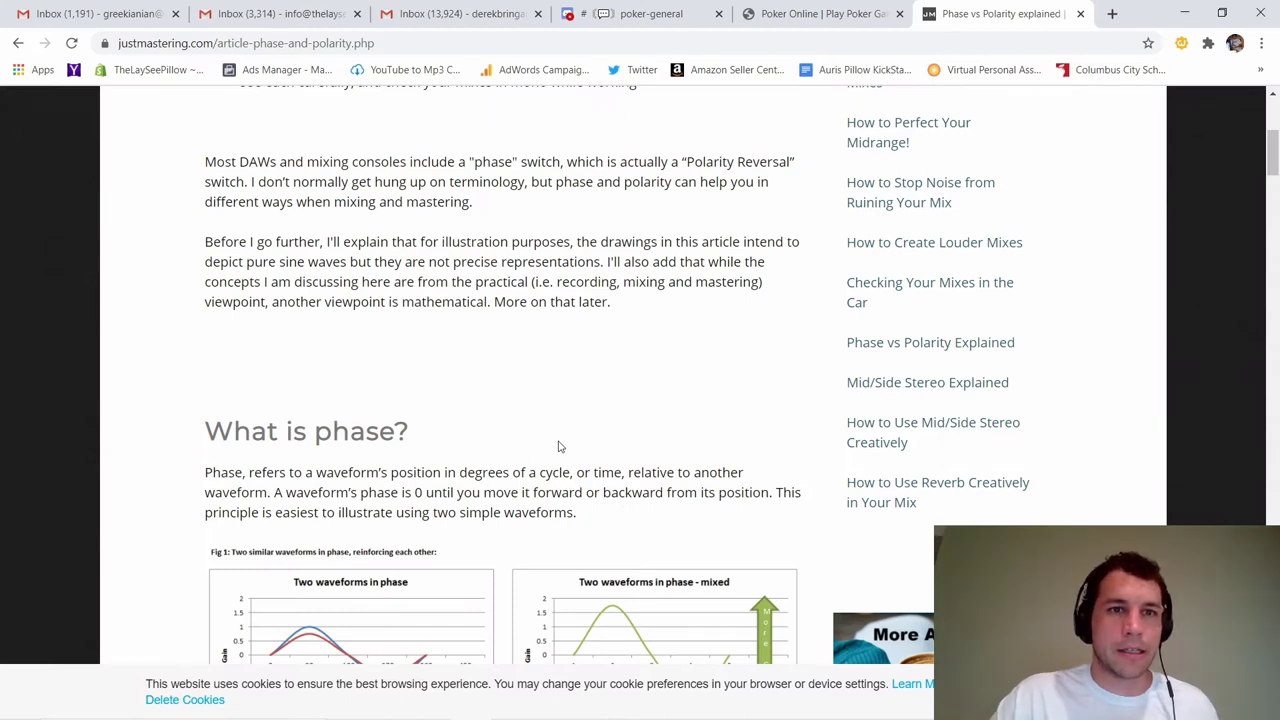
# - Scroll on to 'What is Polarity, then?' and its opposite-polarity cancellation figure
pyautogui.scroll(-3, 665, 428)
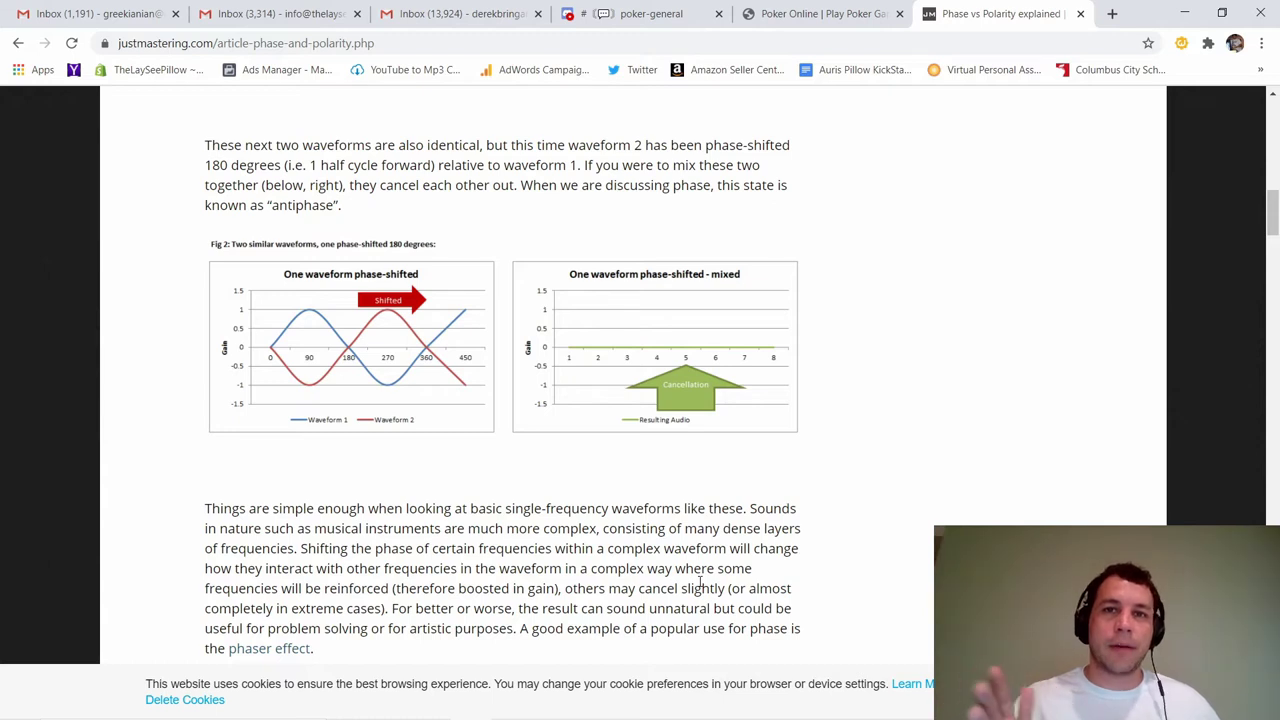
pyautogui.scroll(-5, 848, 441)
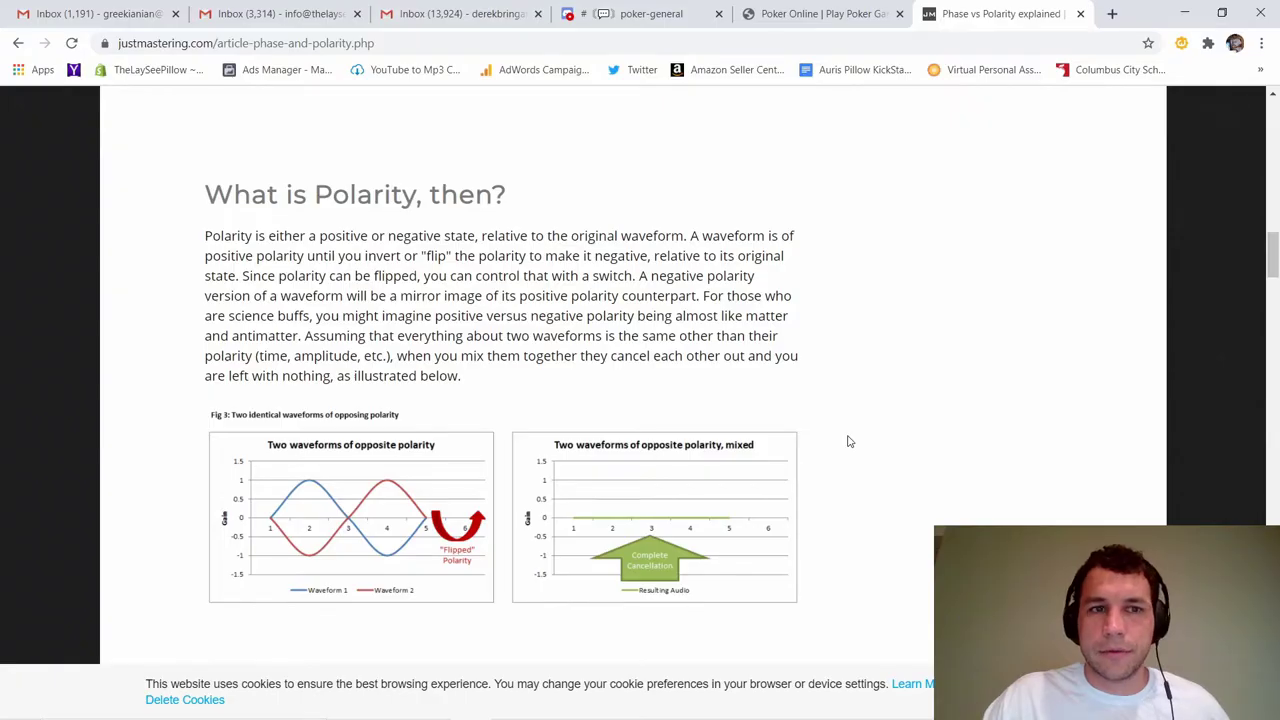
# - In a new tab, find and play Beat School's 'Polarity Inversion' mixing tutorial on YouTube
pyautogui.hotkey('ctrl', 't')
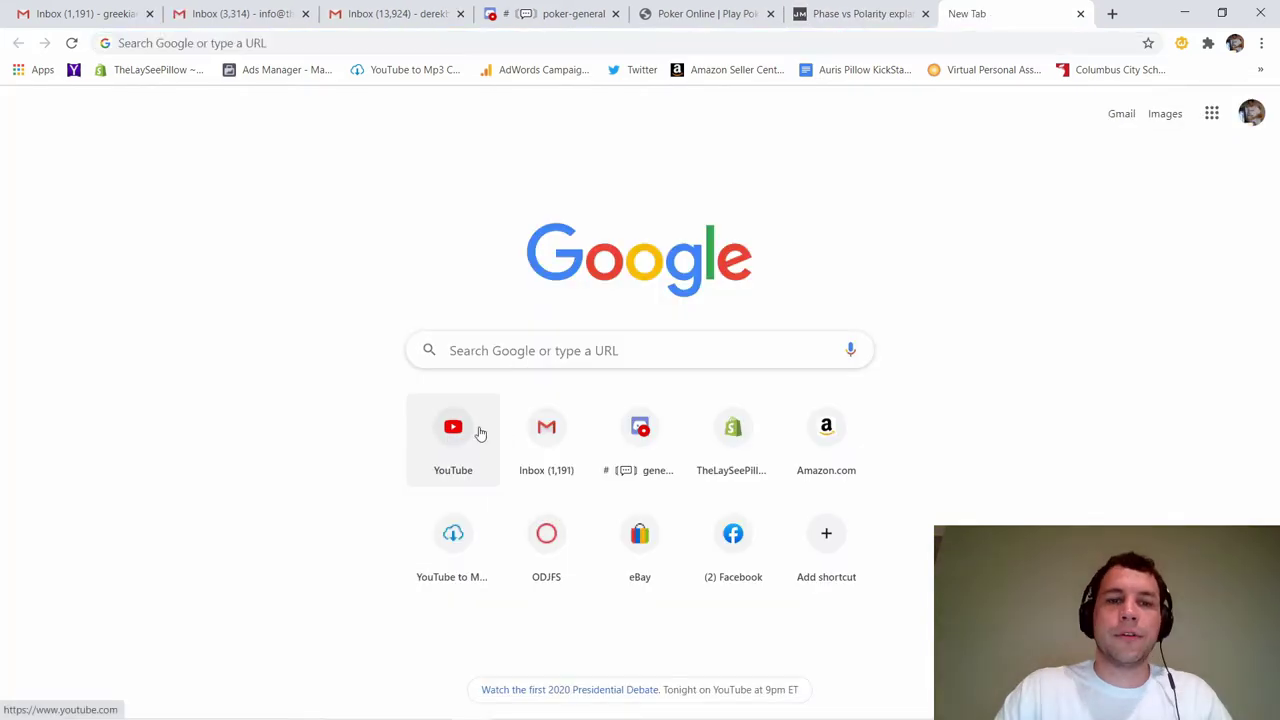
pyautogui.click(477, 431)
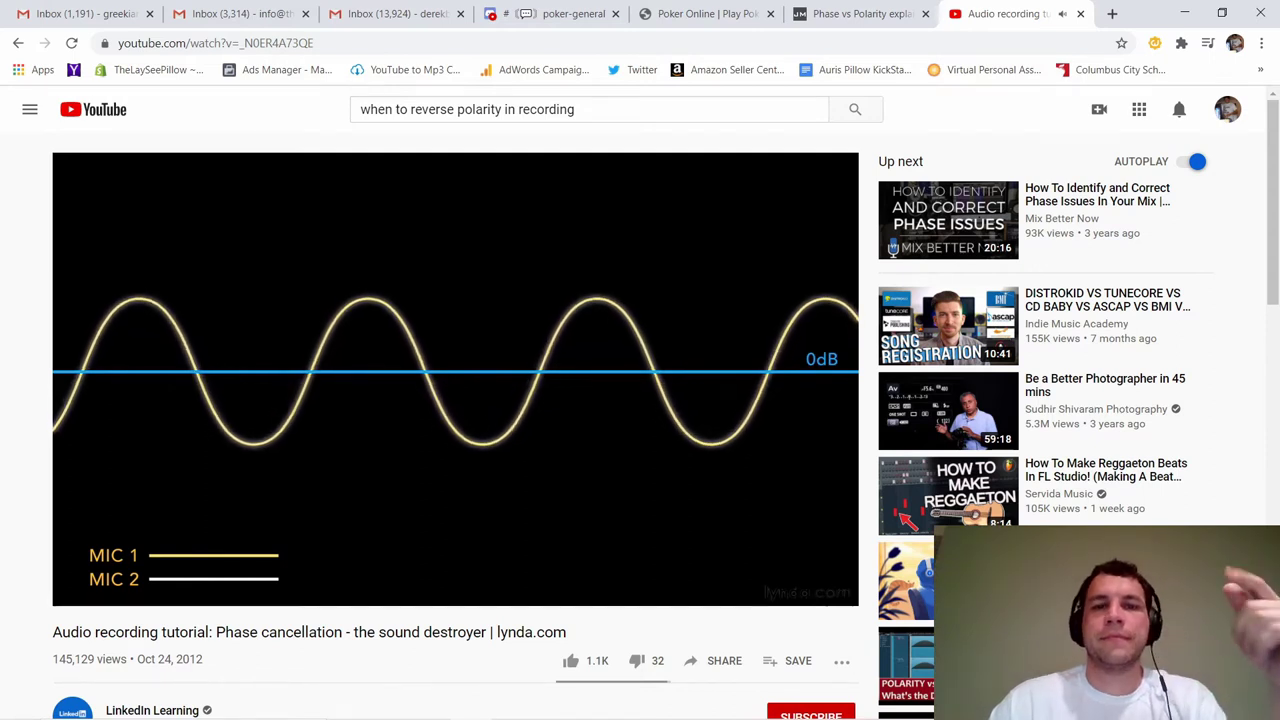
pyautogui.hotkey('alt', 'Left')
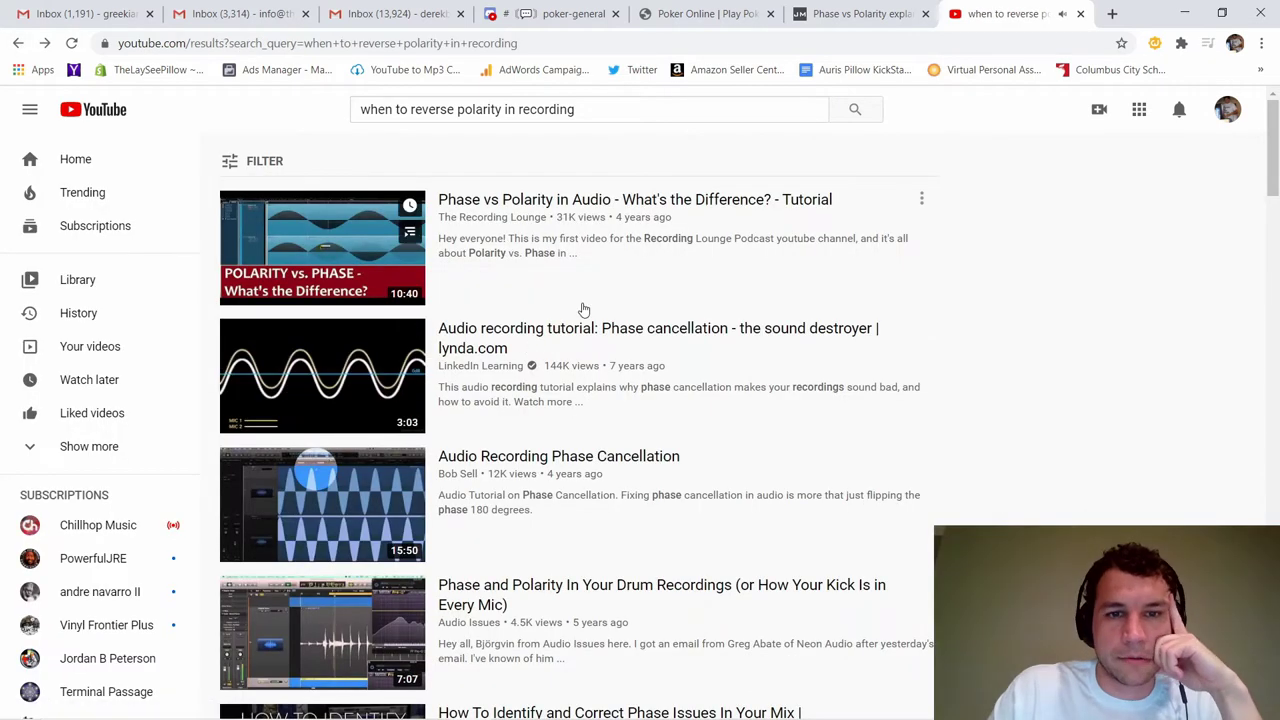
pyautogui.hotkey('alt', 'Right')
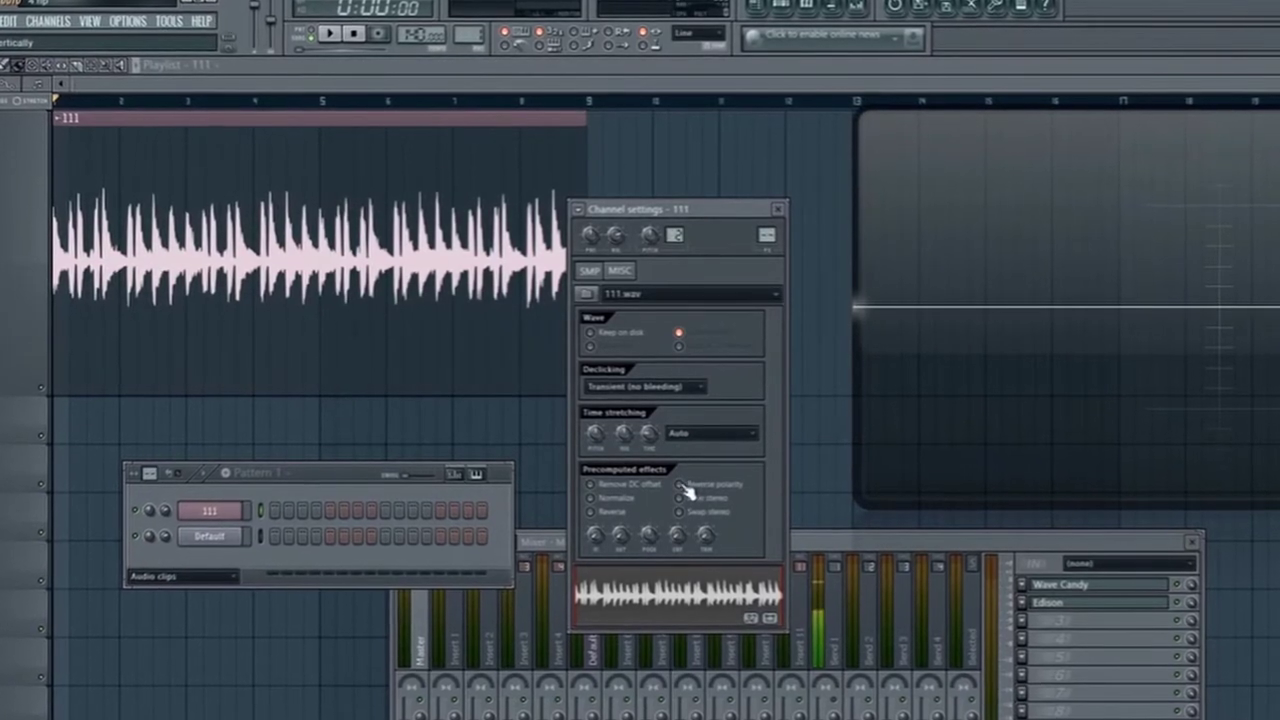
# - Subscribe to the BroBeatzTV channel and view its Videos list
pyautogui.click(680, 485)
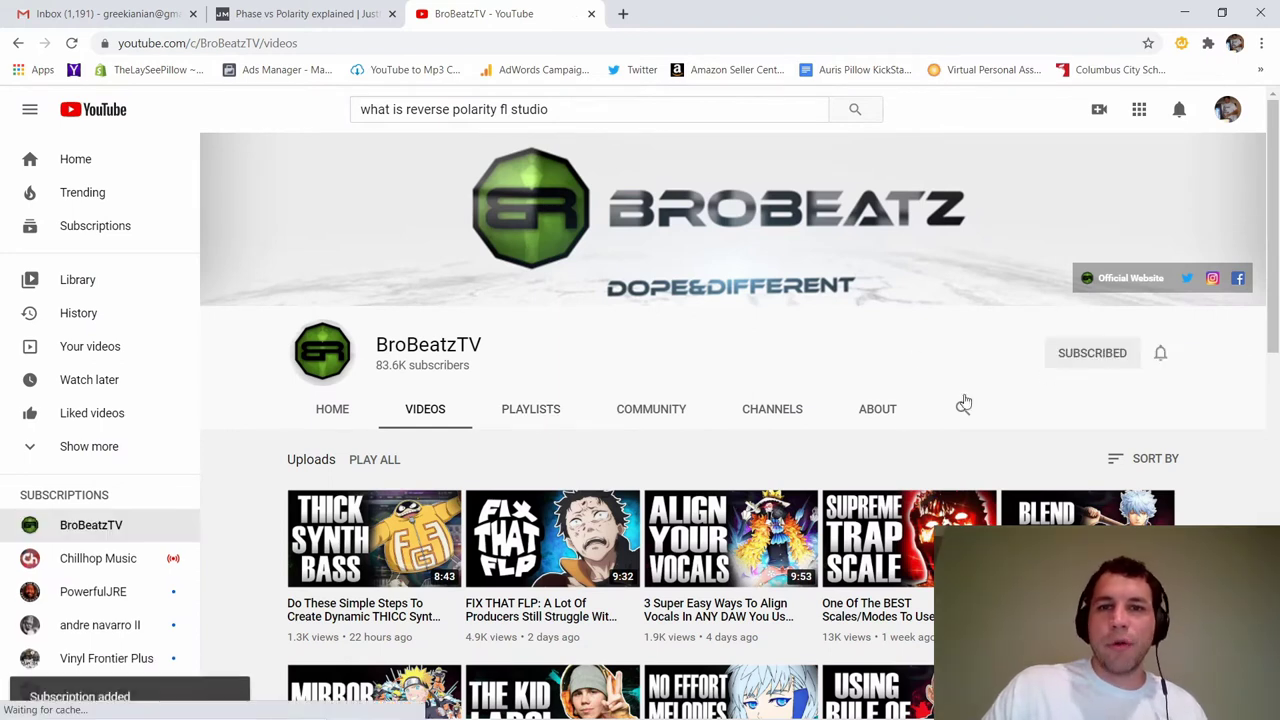
# - Scroll through BroBeatzTV's uploaded videos and back up to the top
pyautogui.scroll(-4, 872, 438)
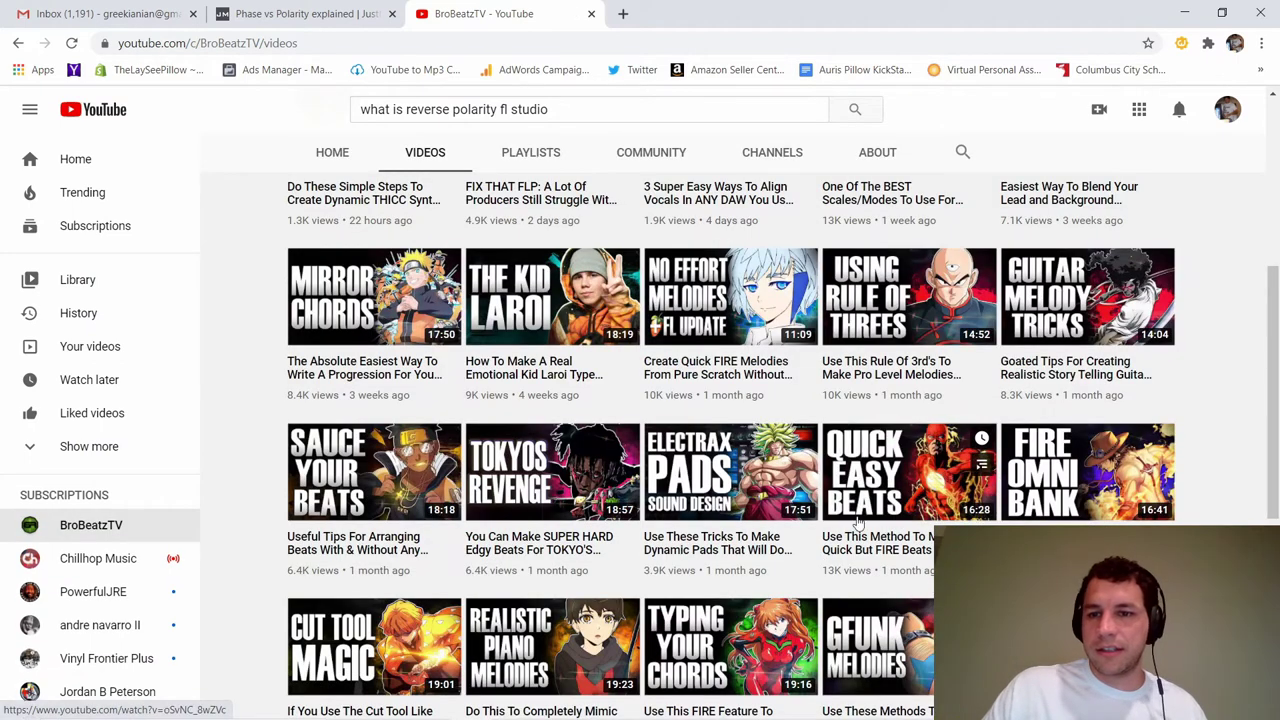
pyautogui.scroll(-3, 858, 524)
pyautogui.scroll(-3, 663, 660)
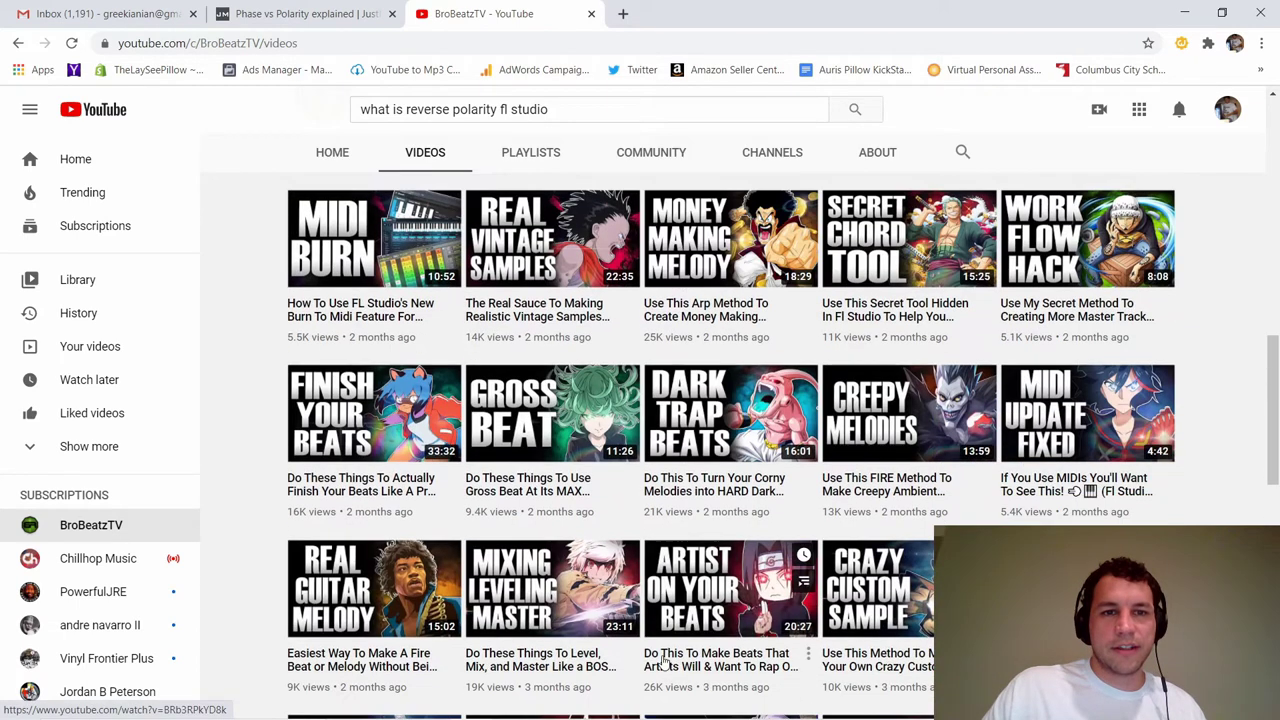
pyautogui.scroll(8, 663, 660)
pyautogui.scroll(2, 750, 585)
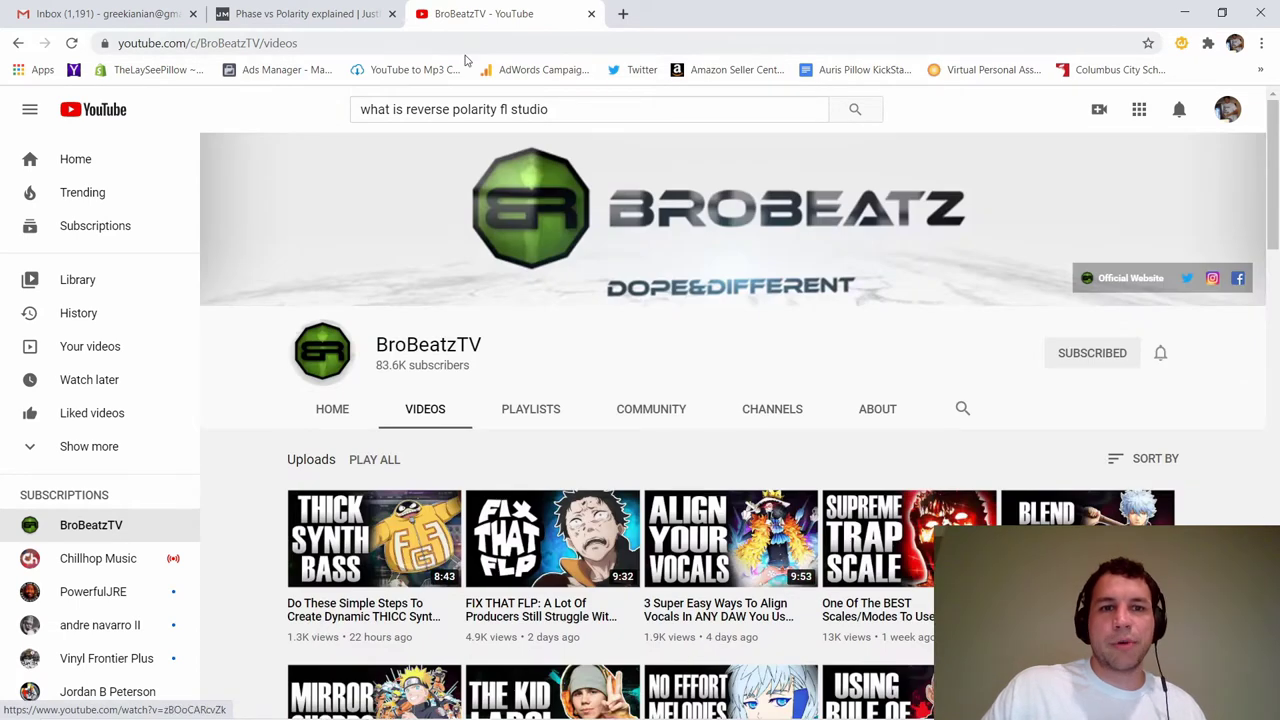
# - Open reddit.com/r/makinghiphop in a new tab
pyautogui.hotkey('ctrl', 't')
pyautogui.write('reddit.com/r/makinghiphop')
pyautogui.press('Return')
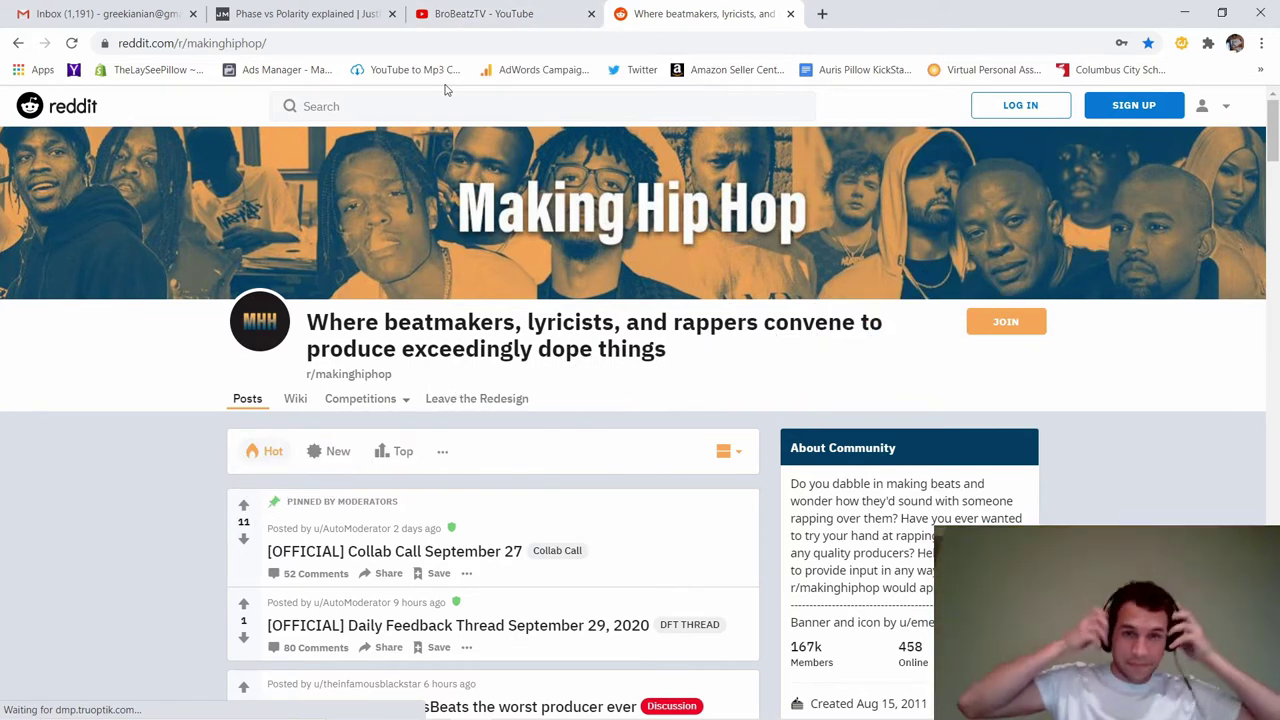
# - Search Reddit for 'reverse polarity' and open the Drake 'Blue Tint' breakdown post
pyautogui.click(548, 108)
pyautogui.write('reverse polarity')
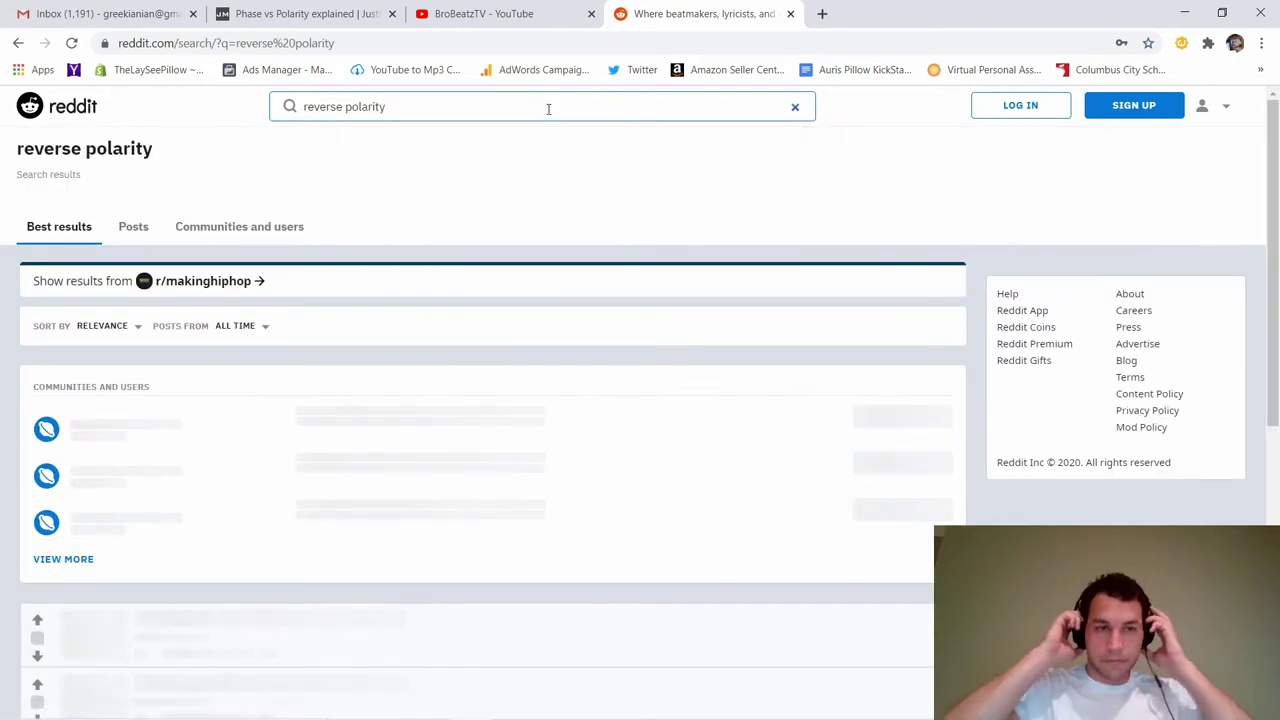
pyautogui.click(583, 423)
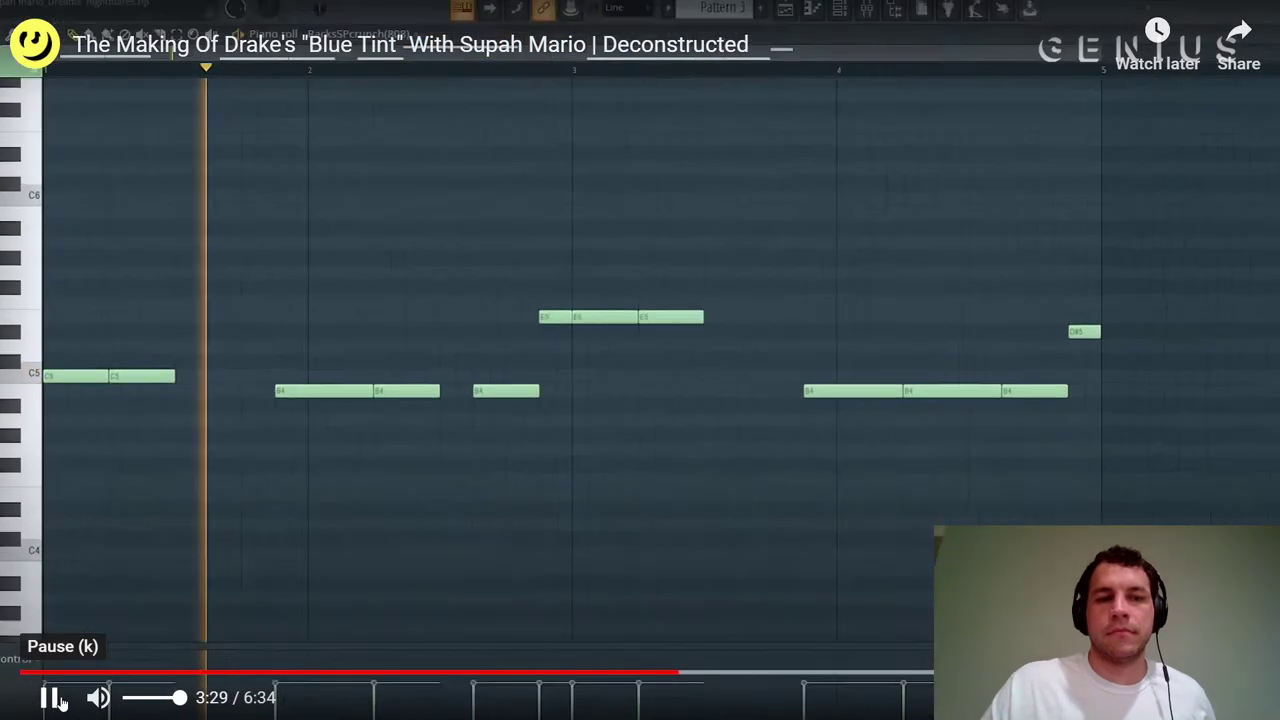
# - Pause and resume the Blue Tint video, then narrow results to link posts
pyautogui.click(50, 697)
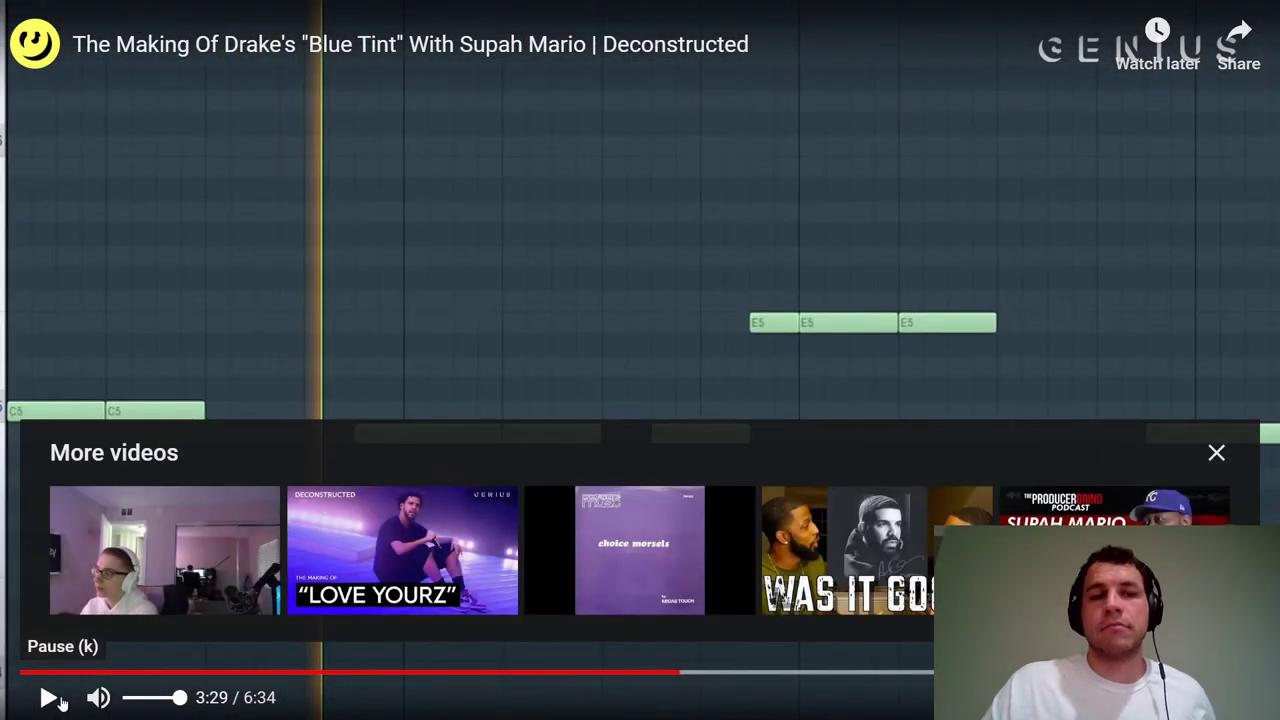
pyautogui.click(59, 702)
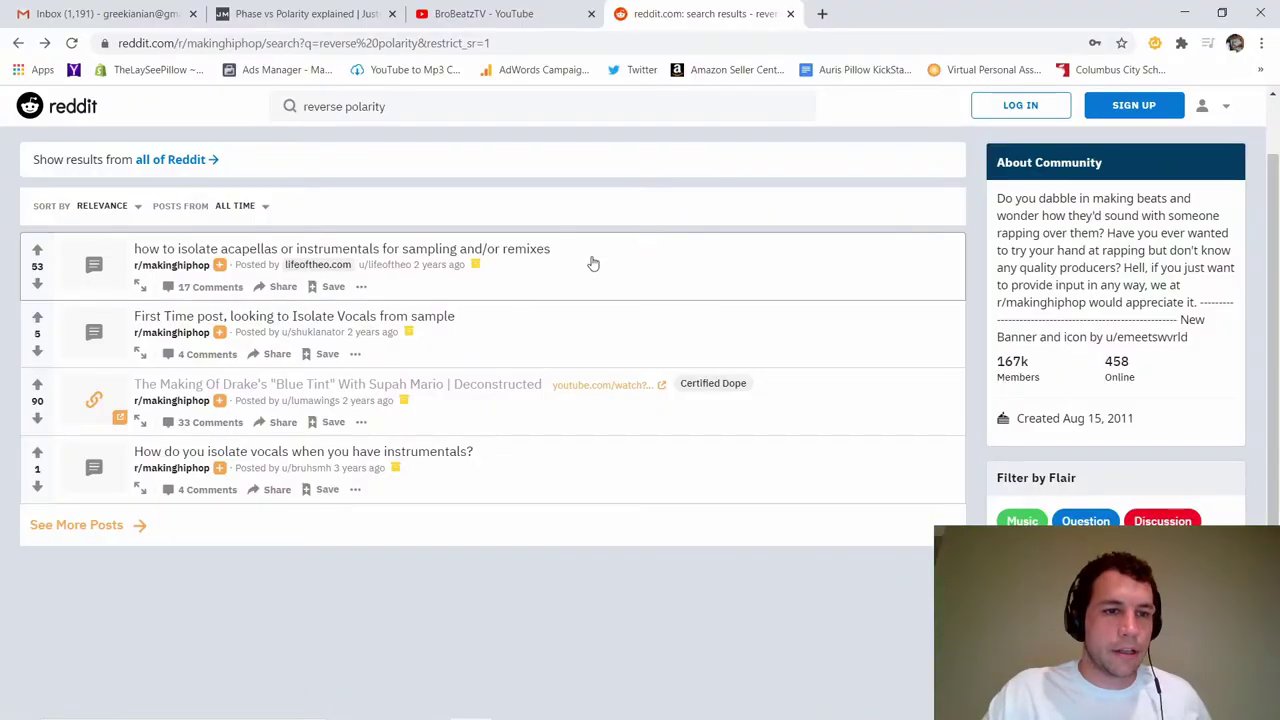
pyautogui.click(100, 535)
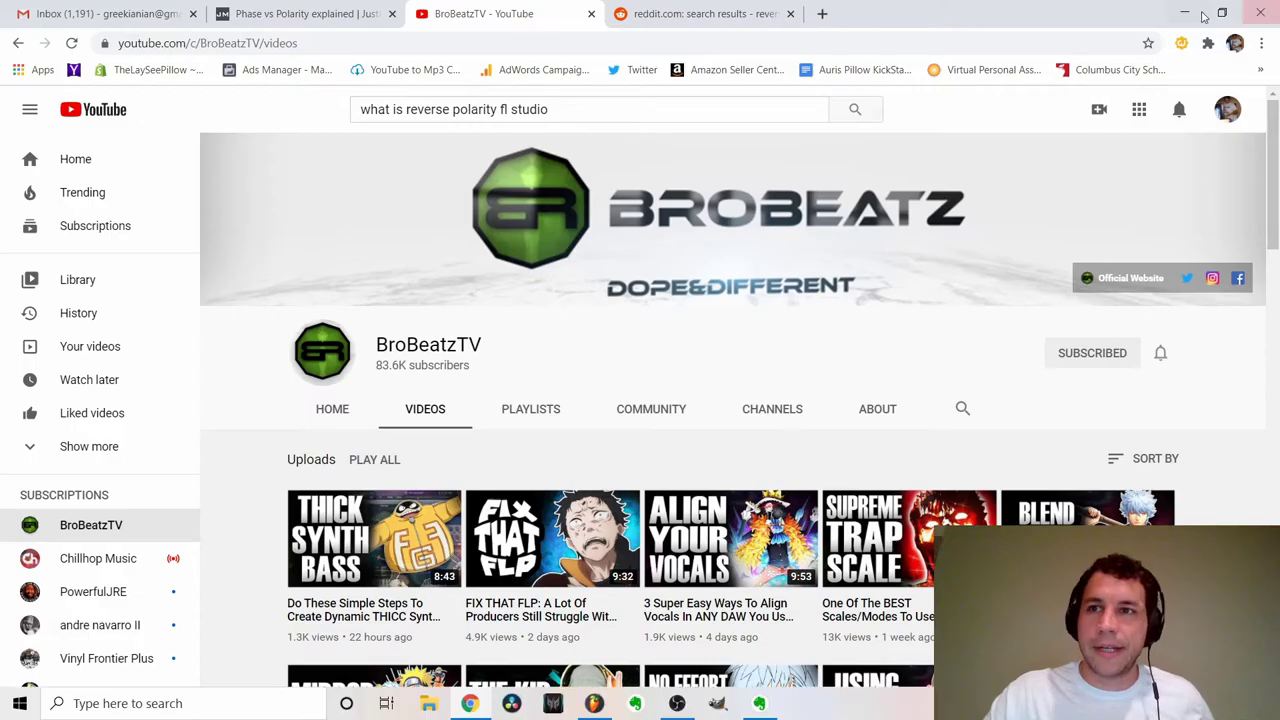
# - Back in FL Studio, select the Edison region starting around 1:04
pyautogui.click(1186, 13)
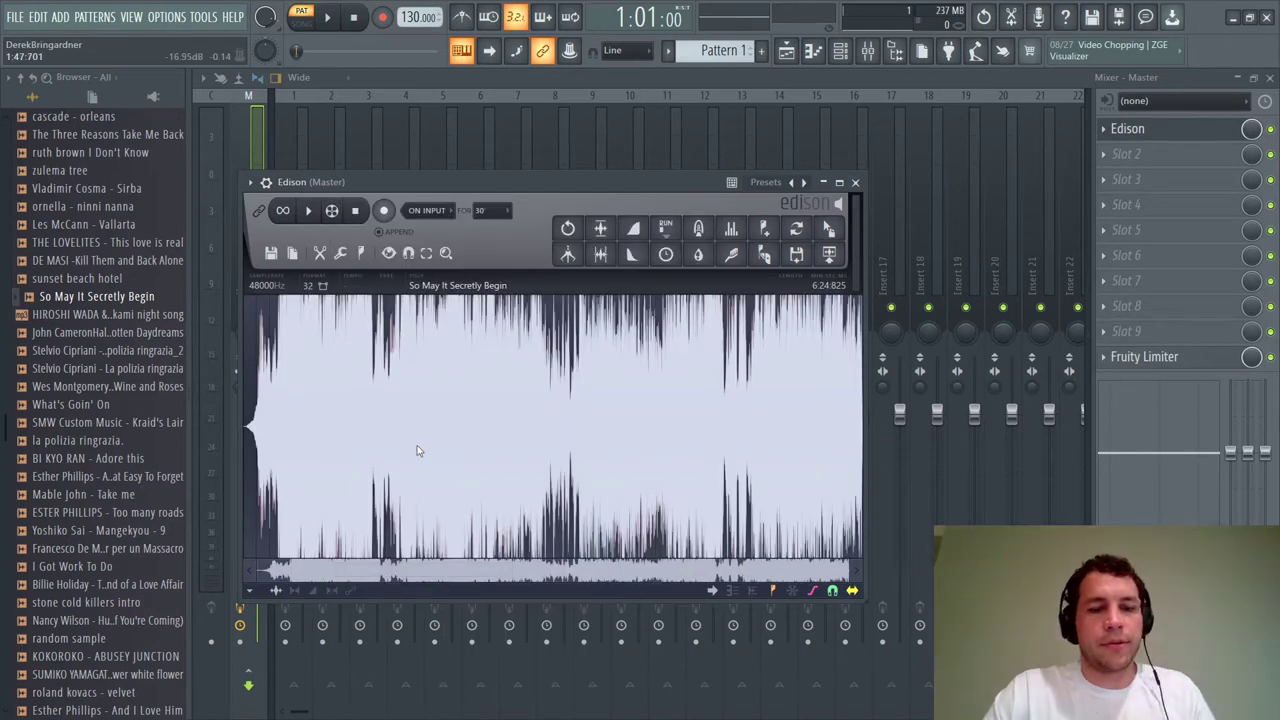
pyautogui.moveTo(258, 380)
pyautogui.mouseDown()
pyautogui.moveTo(470, 421)
pyautogui.moveTo(369, 467)
pyautogui.mouseUp()
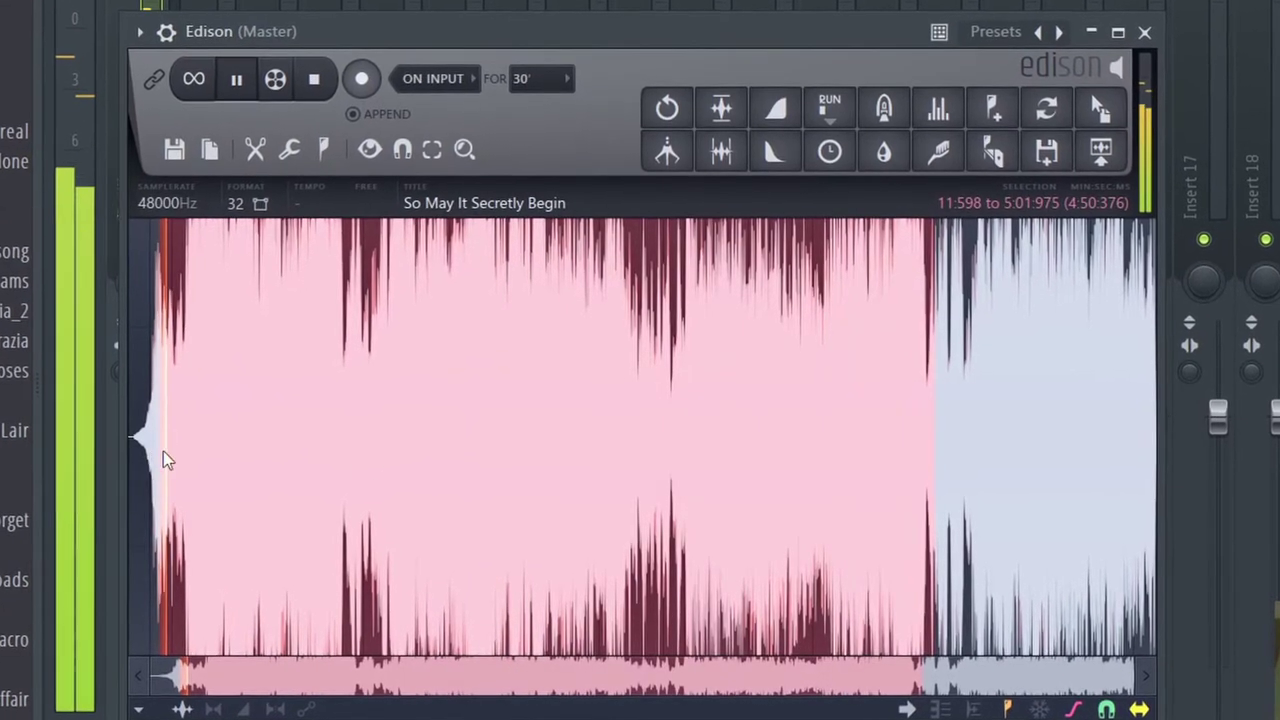
pyautogui.moveTo(165, 451); pyautogui.dragTo(386, 477)
# - Apply Declick out to the selected region and play it back
pyautogui.click(343, 253)
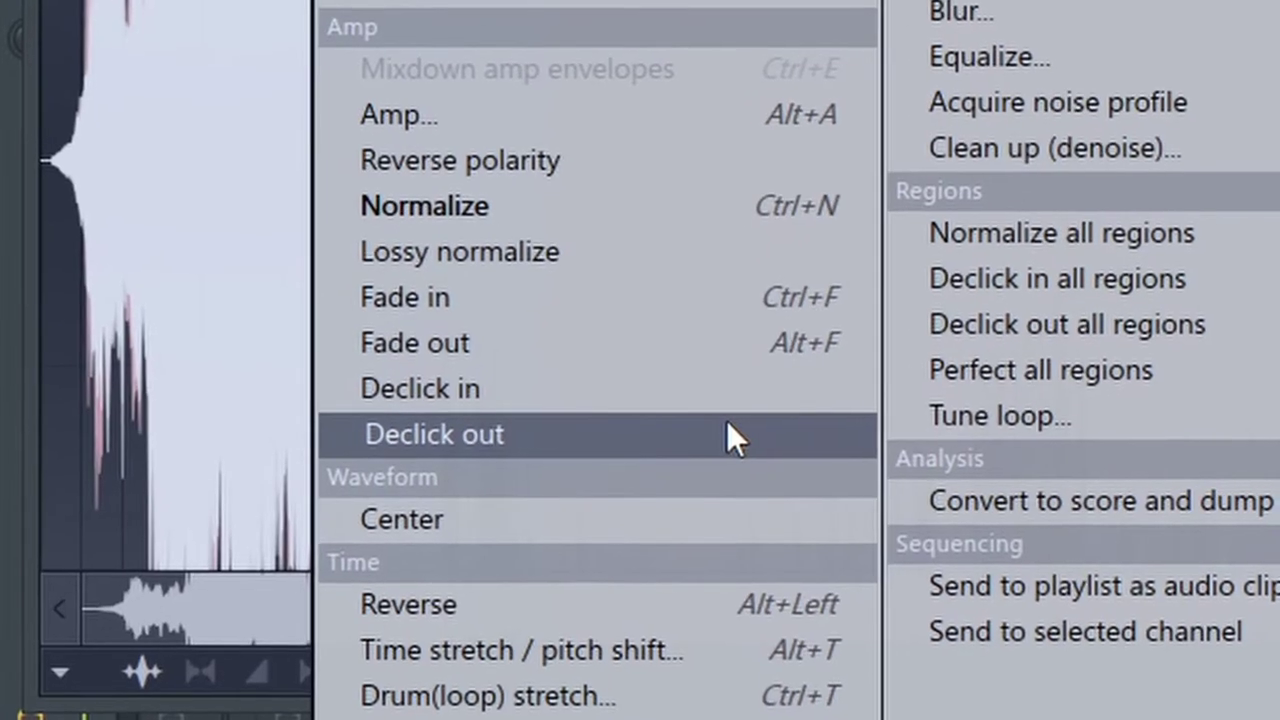
pyautogui.click(640, 447)
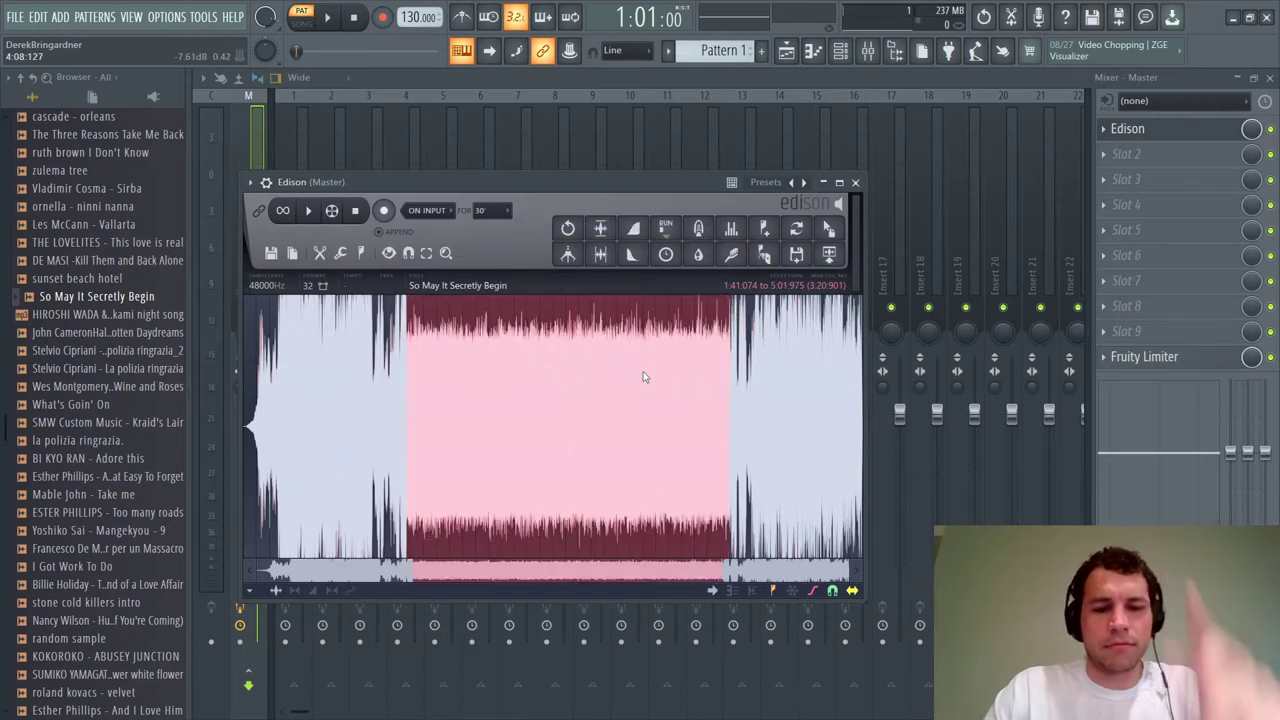
pyautogui.press('space')
pyautogui.press('space')
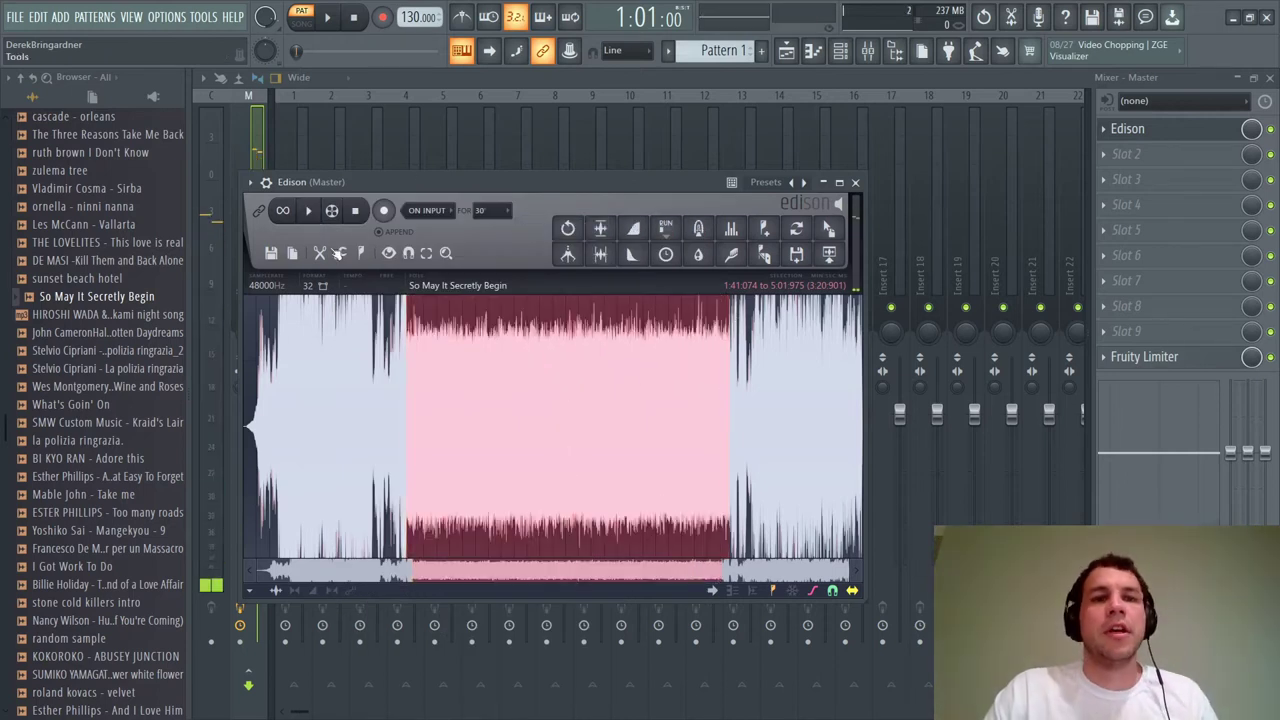
pyautogui.click(318, 253)
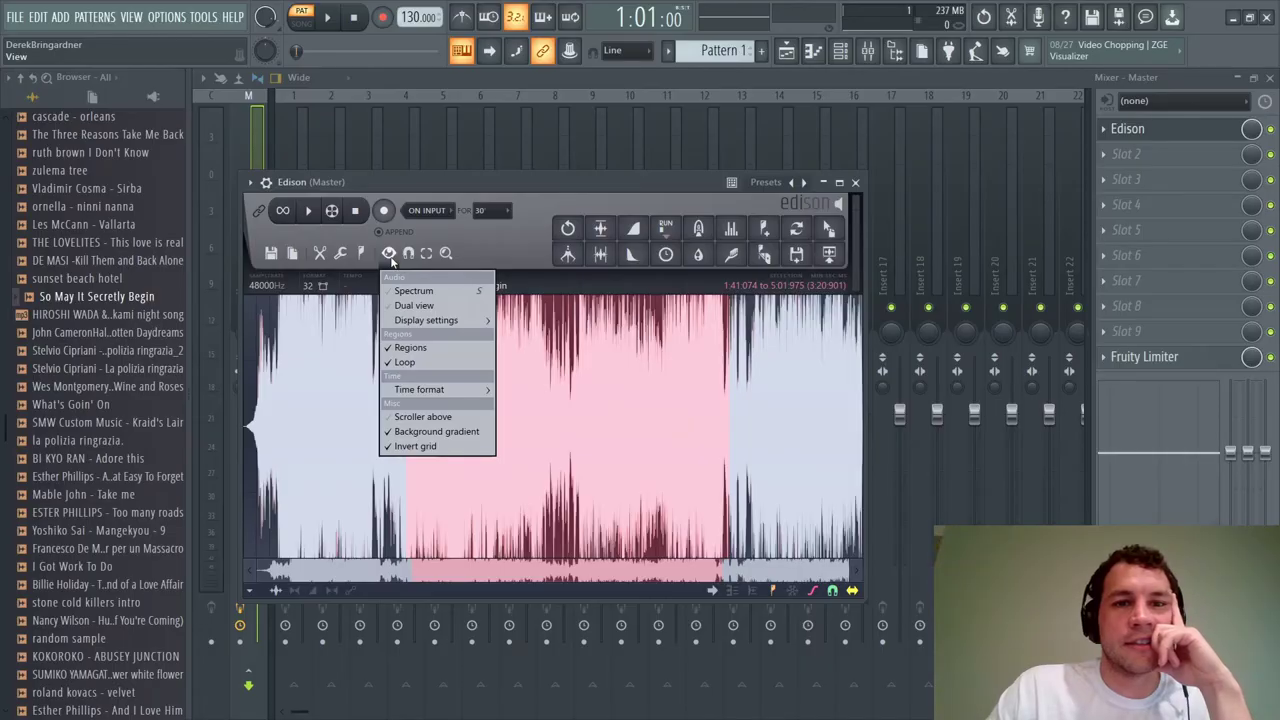
# - Switch Edison to spectrogram view, clear the region selection, and zoom into the sample's start
pyautogui.click(413, 290)
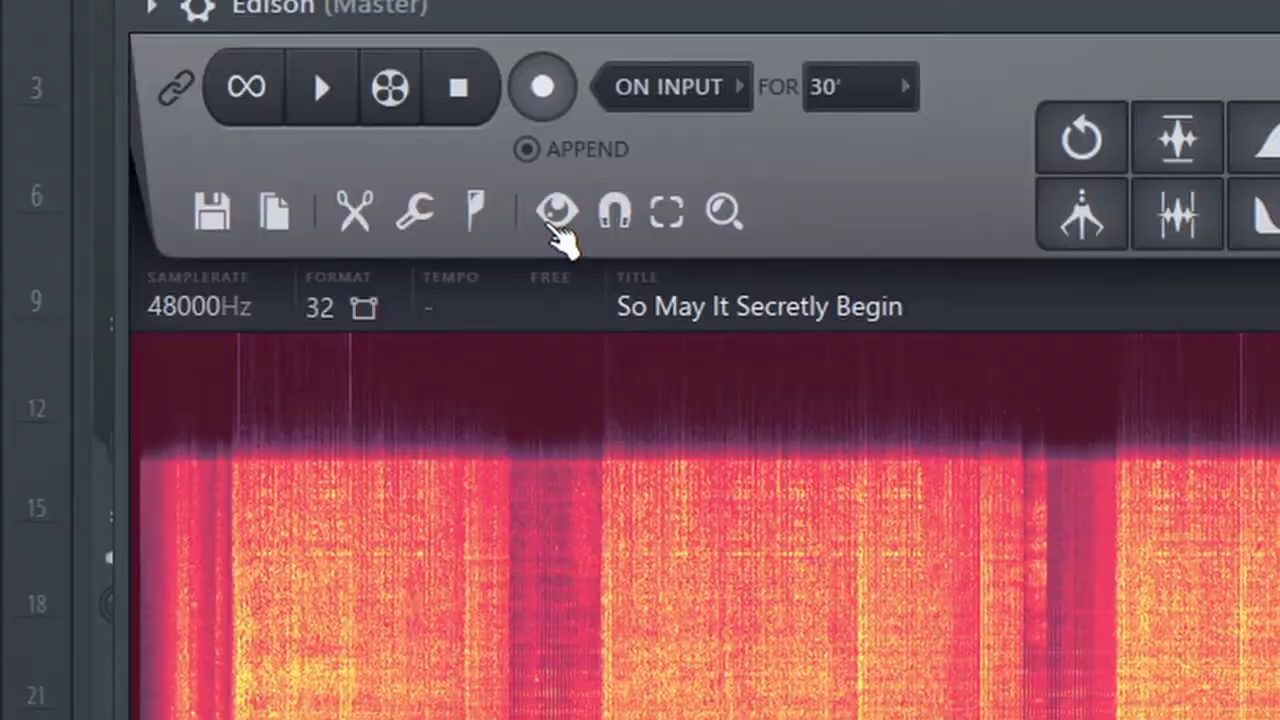
pyautogui.click(333, 380)
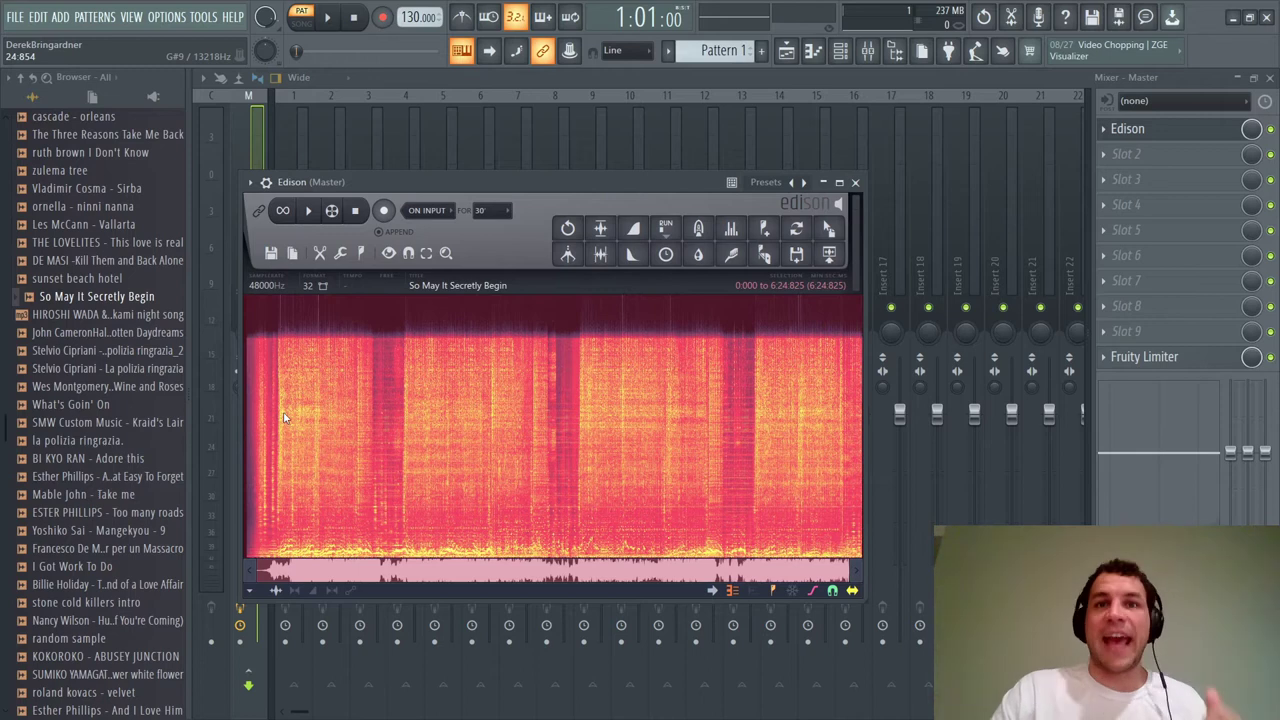
pyautogui.scroll(5, 500, 418)
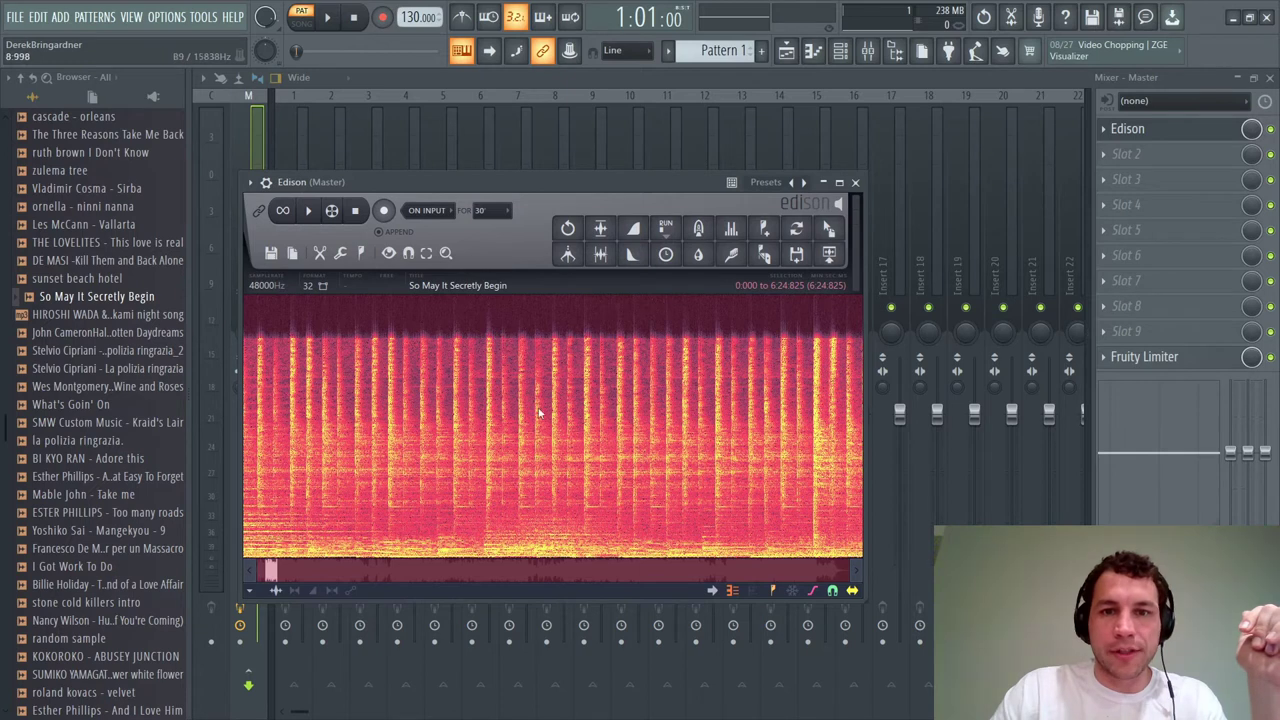
# - Set Edison to dual waveform-and-spectrogram view with the Glacier spectrum gradient
pyautogui.click(389, 253)
pyautogui.click(400, 290)
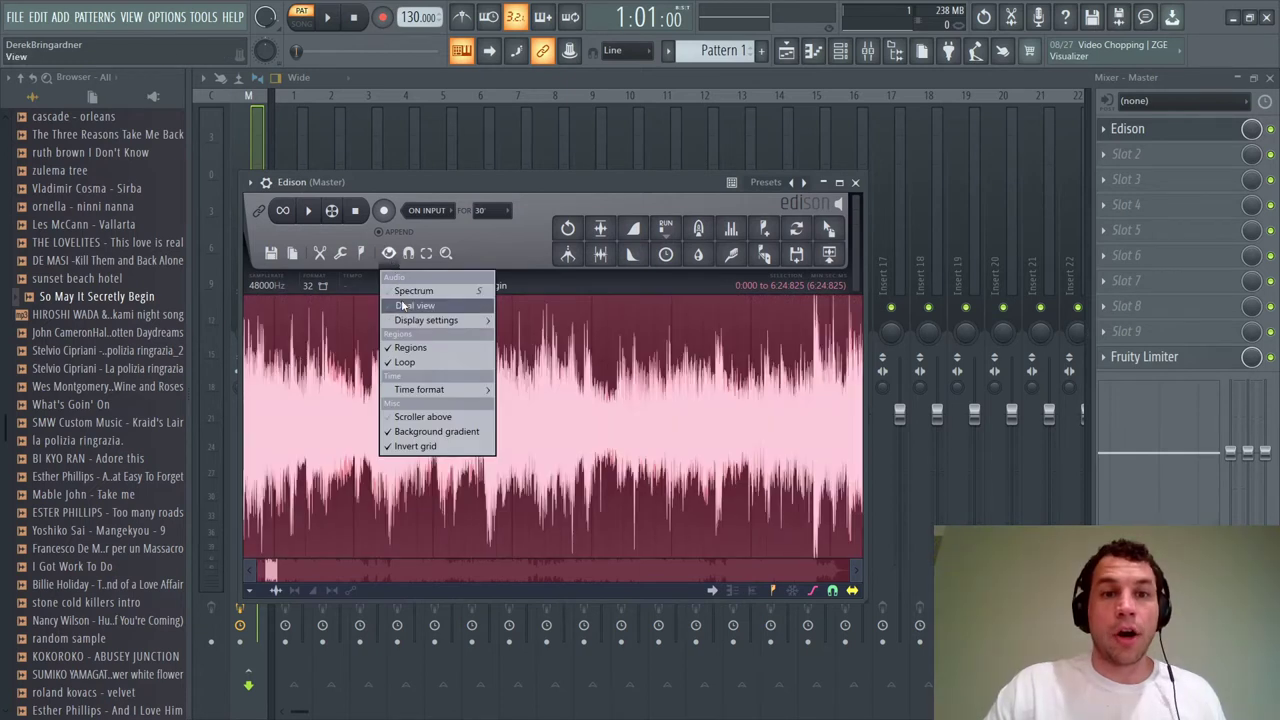
pyautogui.click(401, 305)
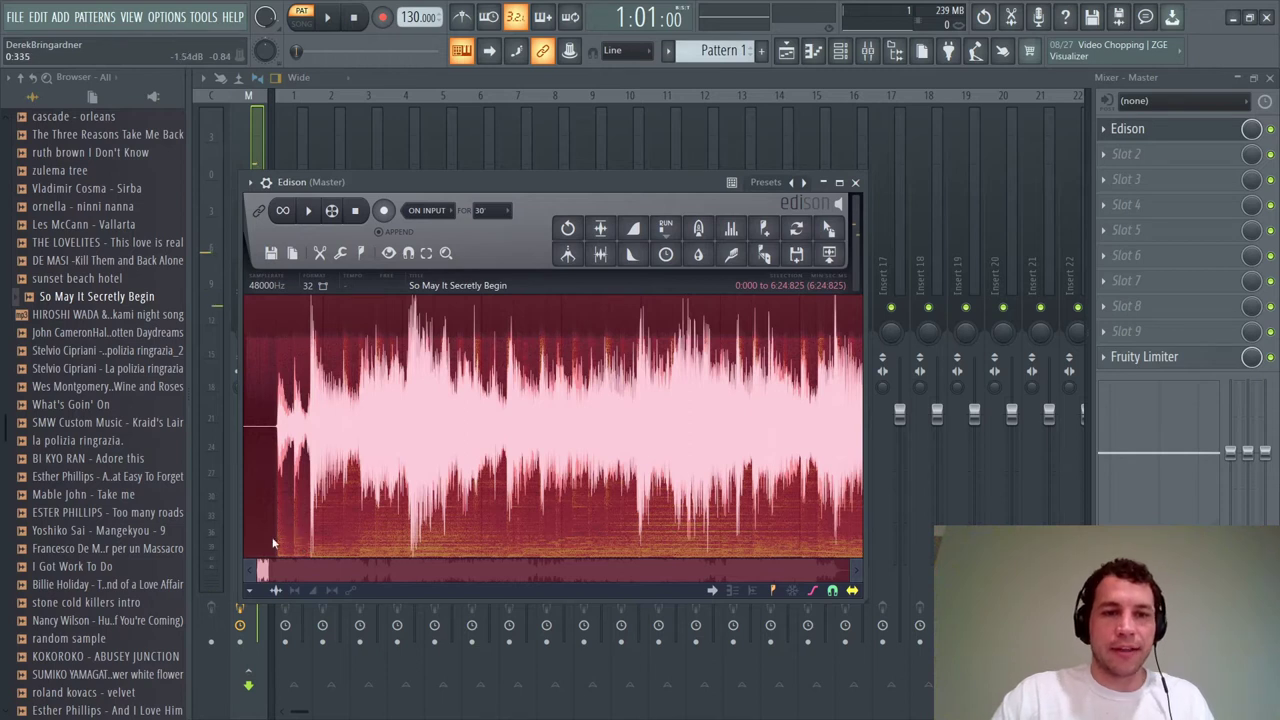
pyautogui.click(388, 252)
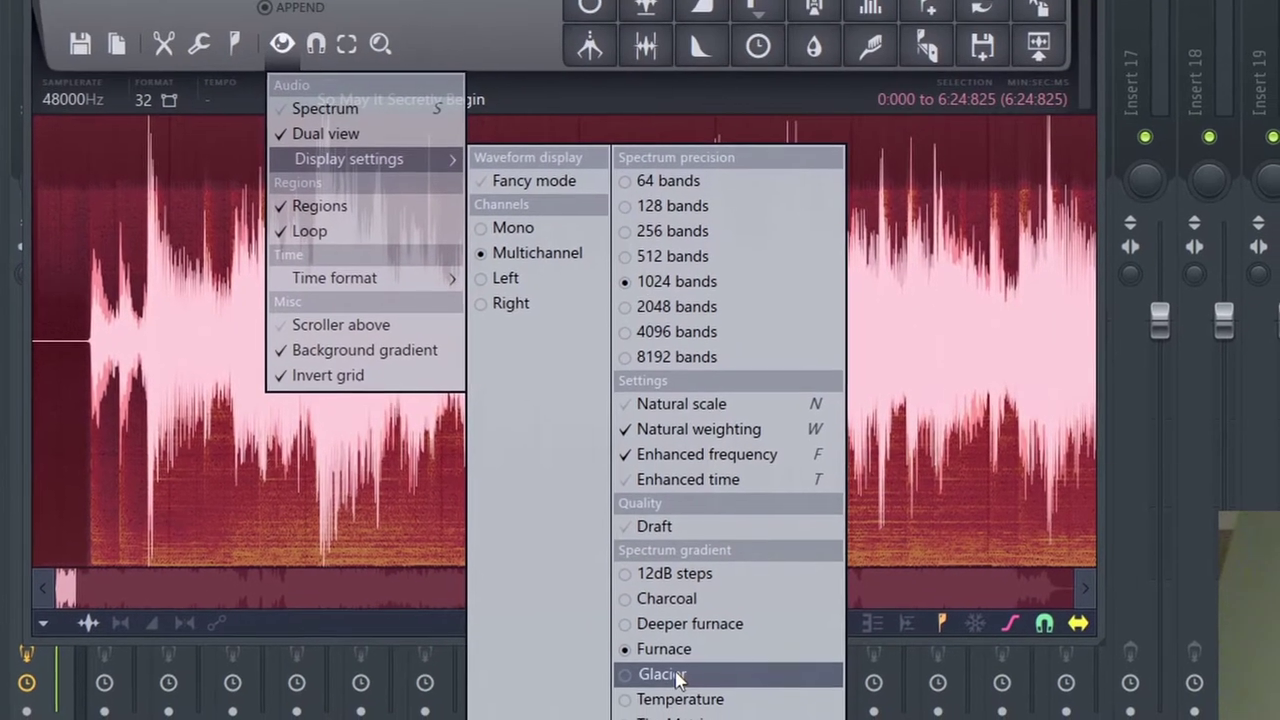
pyautogui.click(580, 566)
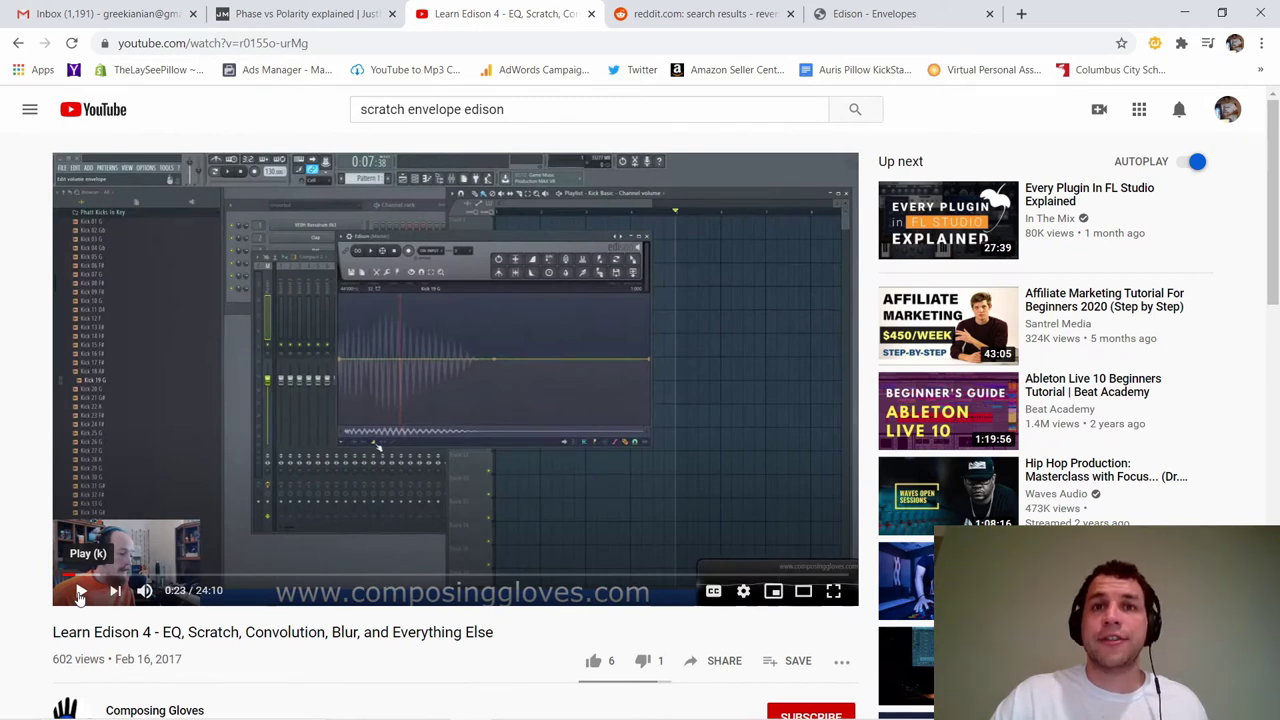
# - Play the Learn Edison 4 tutorial through its envelope-drawing demo, pausing at 0:52
pyautogui.click(80, 592)
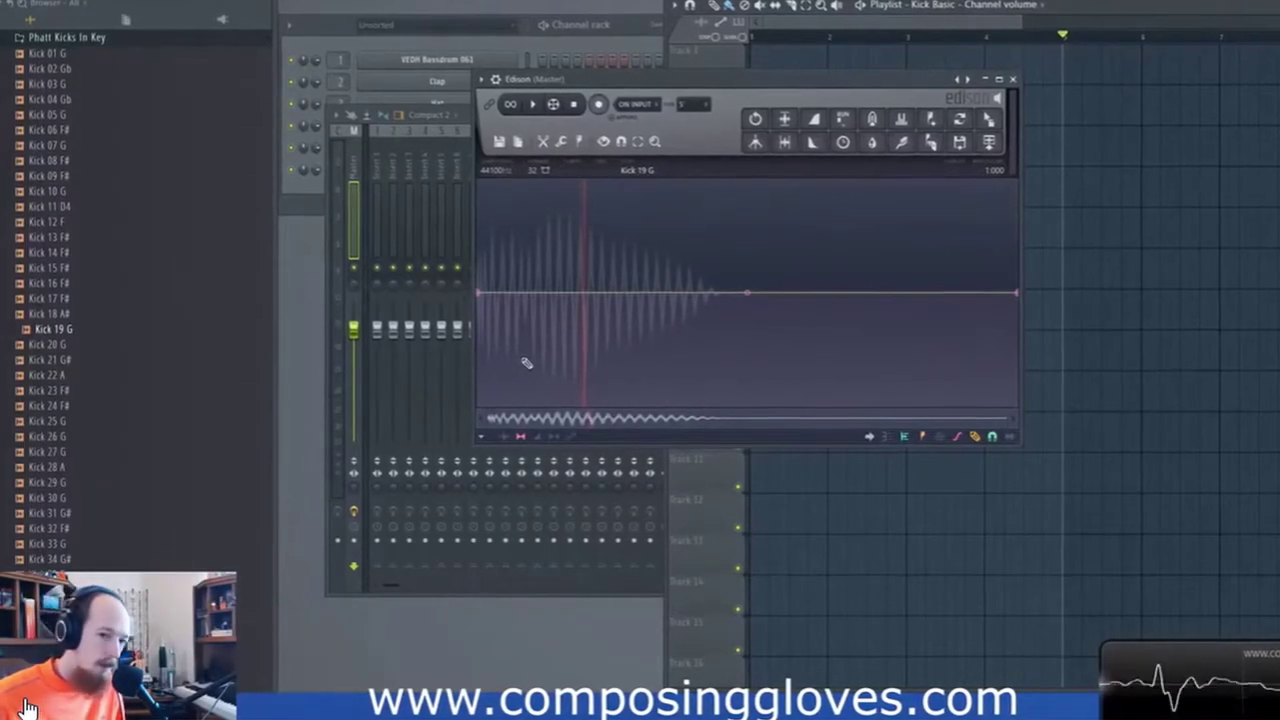
pyautogui.click(541, 436)
pyautogui.click(591, 204)
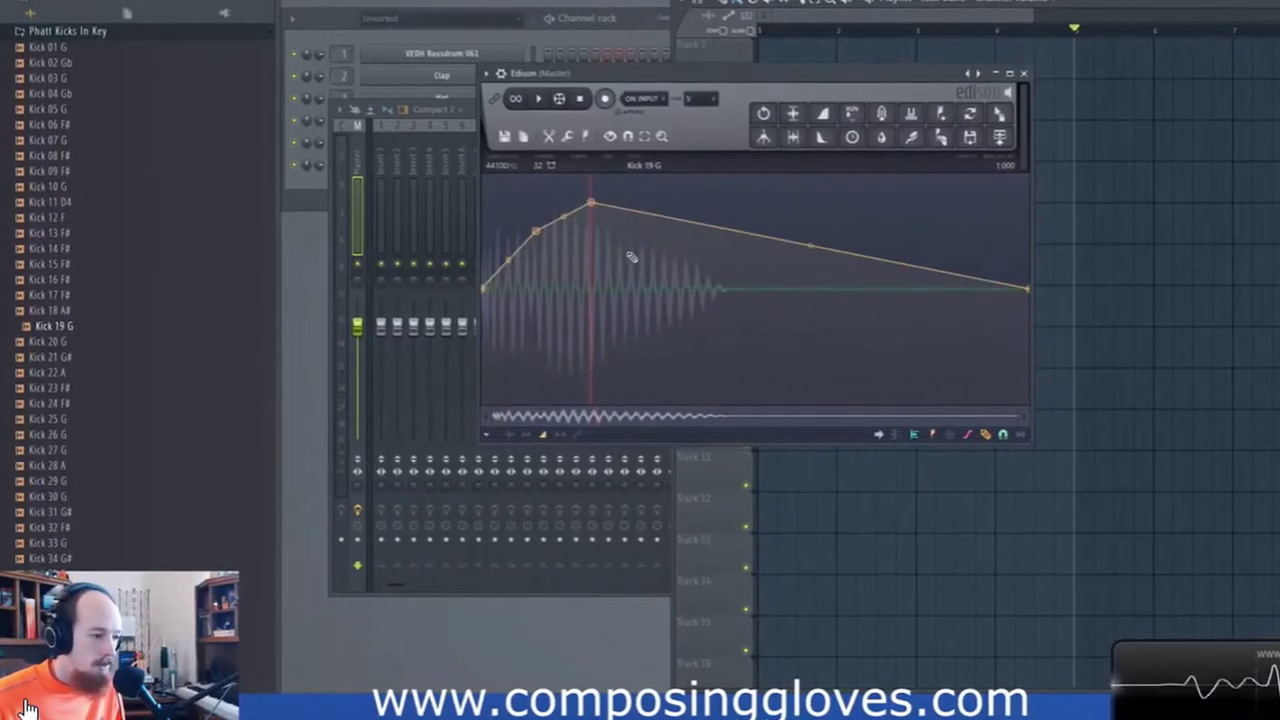
pyautogui.moveTo(612, 224); pyautogui.dragTo(859, 404)
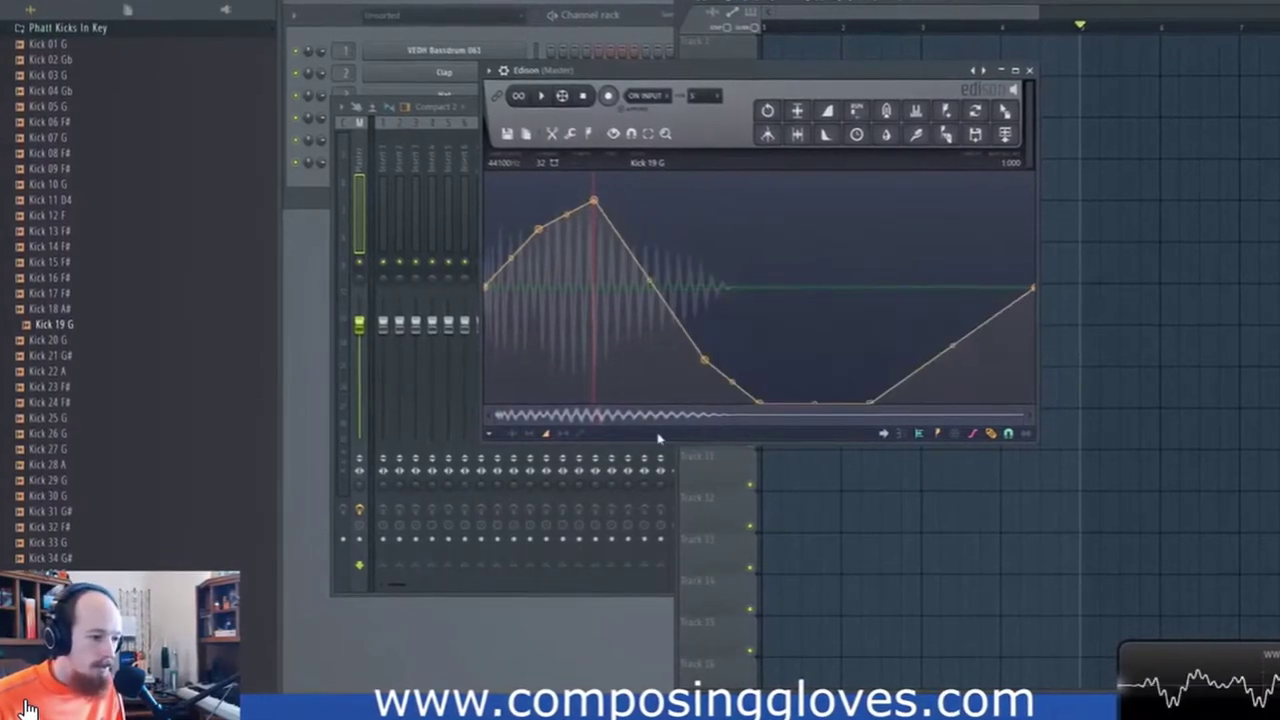
pyautogui.click(531, 434)
pyautogui.click(598, 185)
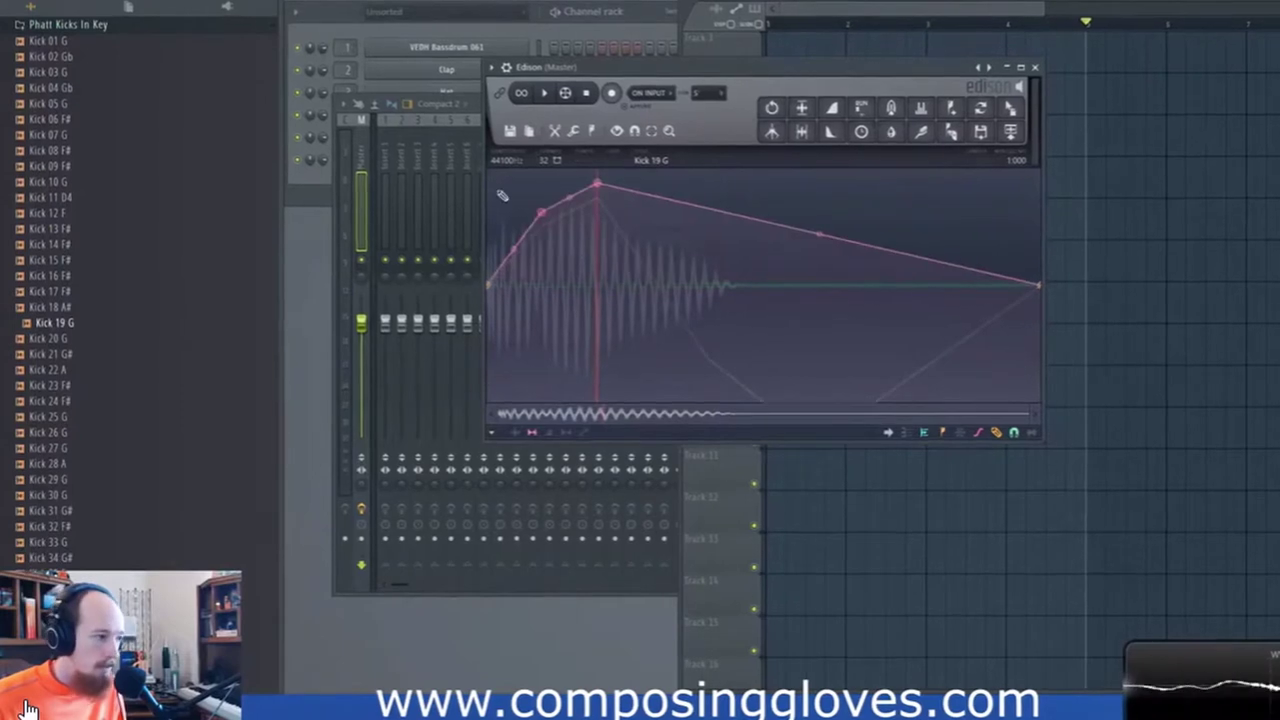
pyautogui.moveTo(648, 300); pyautogui.dragTo(932, 347)
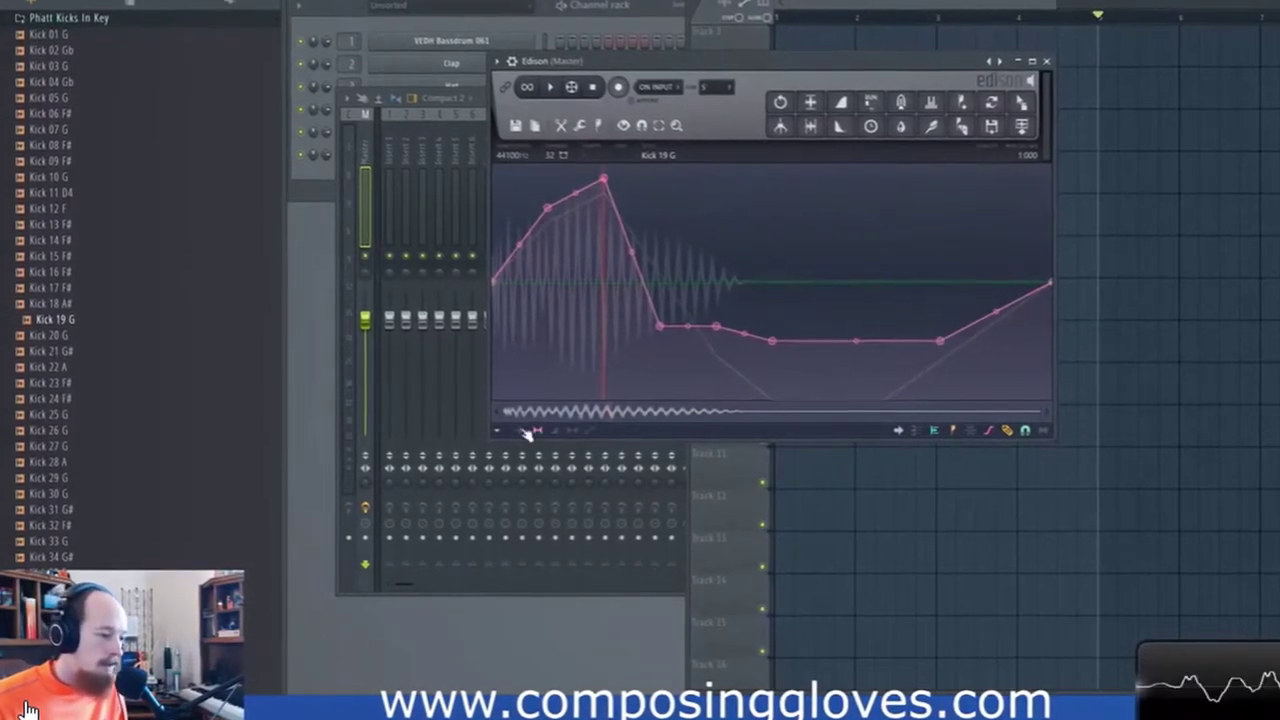
pyautogui.click(24, 702)
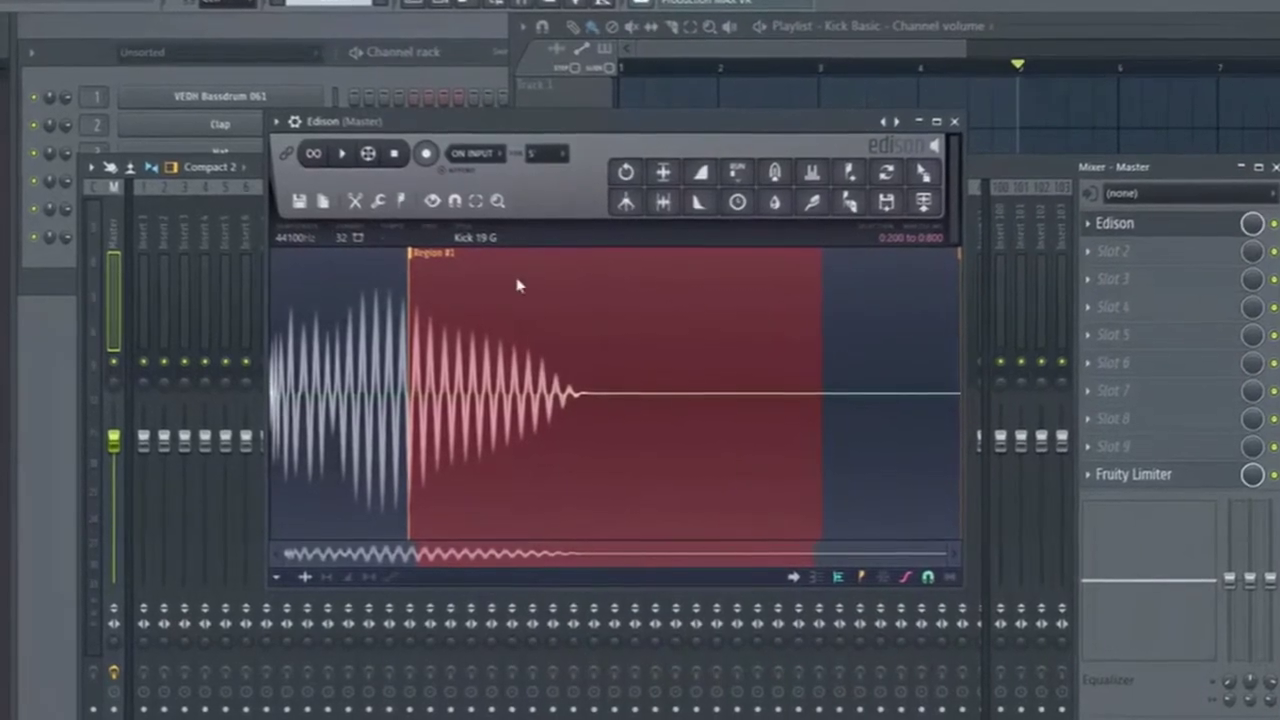
# - Resume the Learn Edison 4 tutorial and like it, raising its likes to 7
pyautogui.click(385, 200)
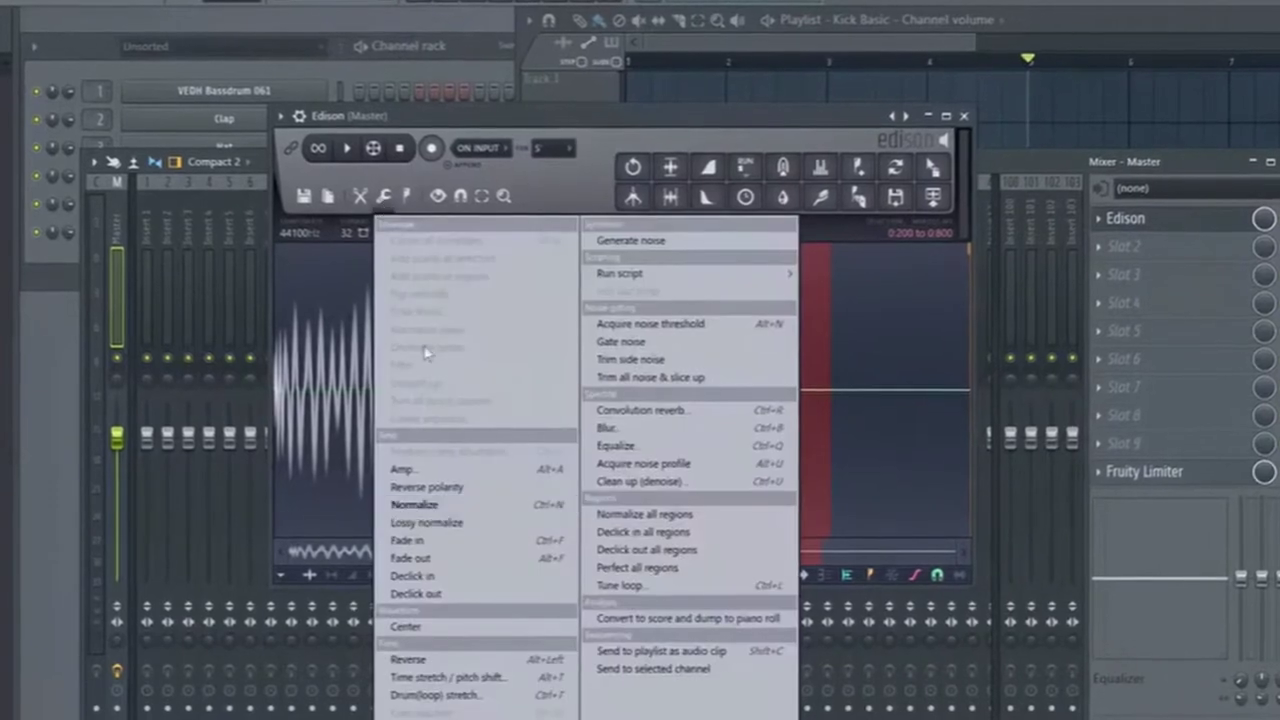
pyautogui.click(518, 584)
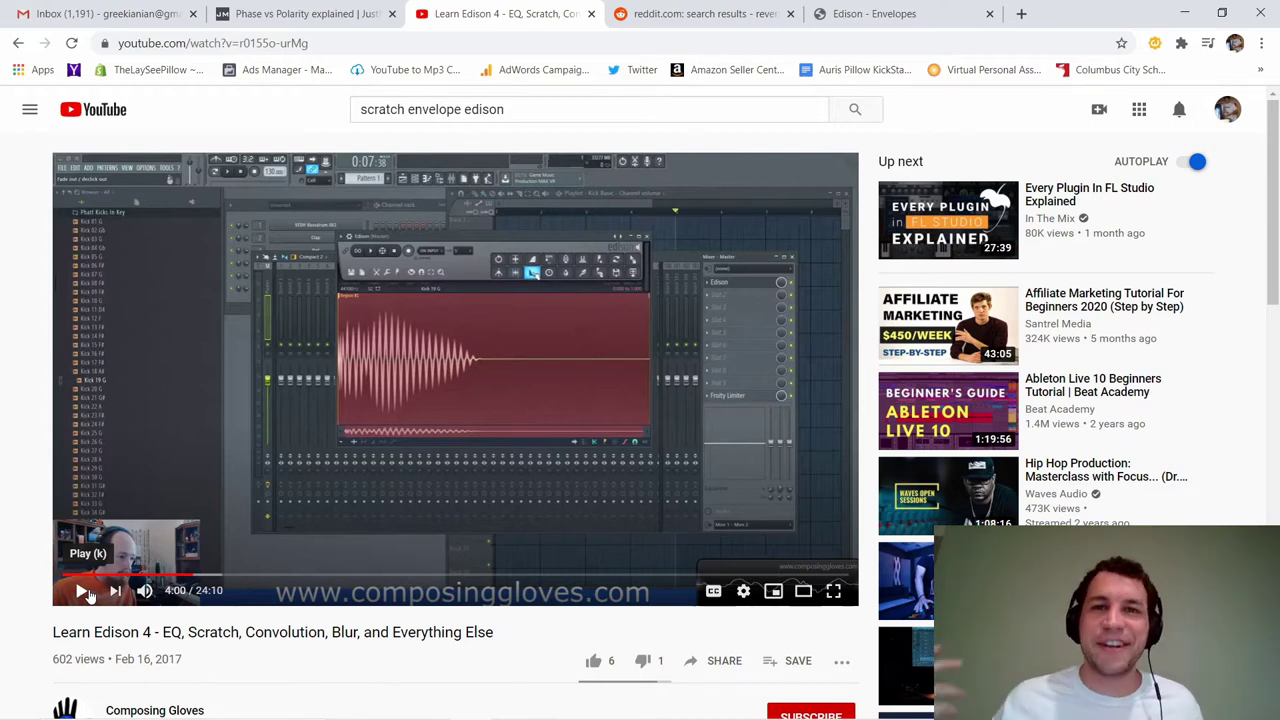
pyautogui.click(84, 591)
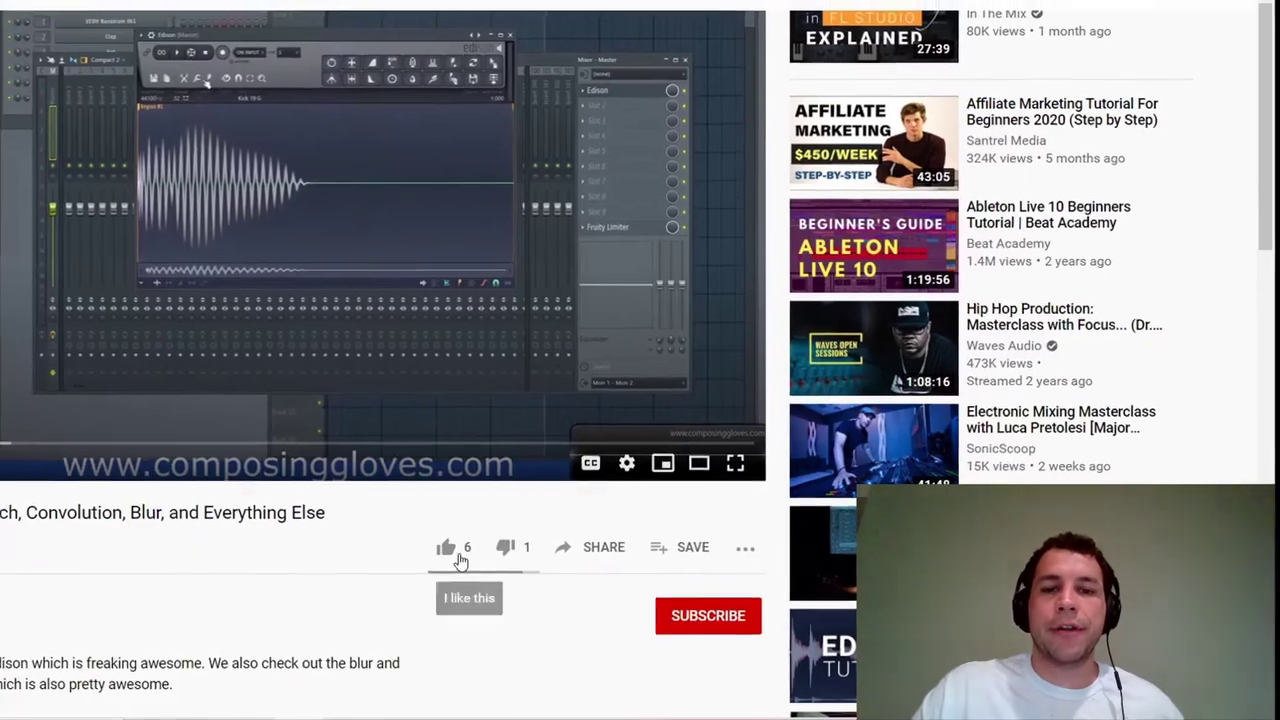
pyautogui.click(423, 542)
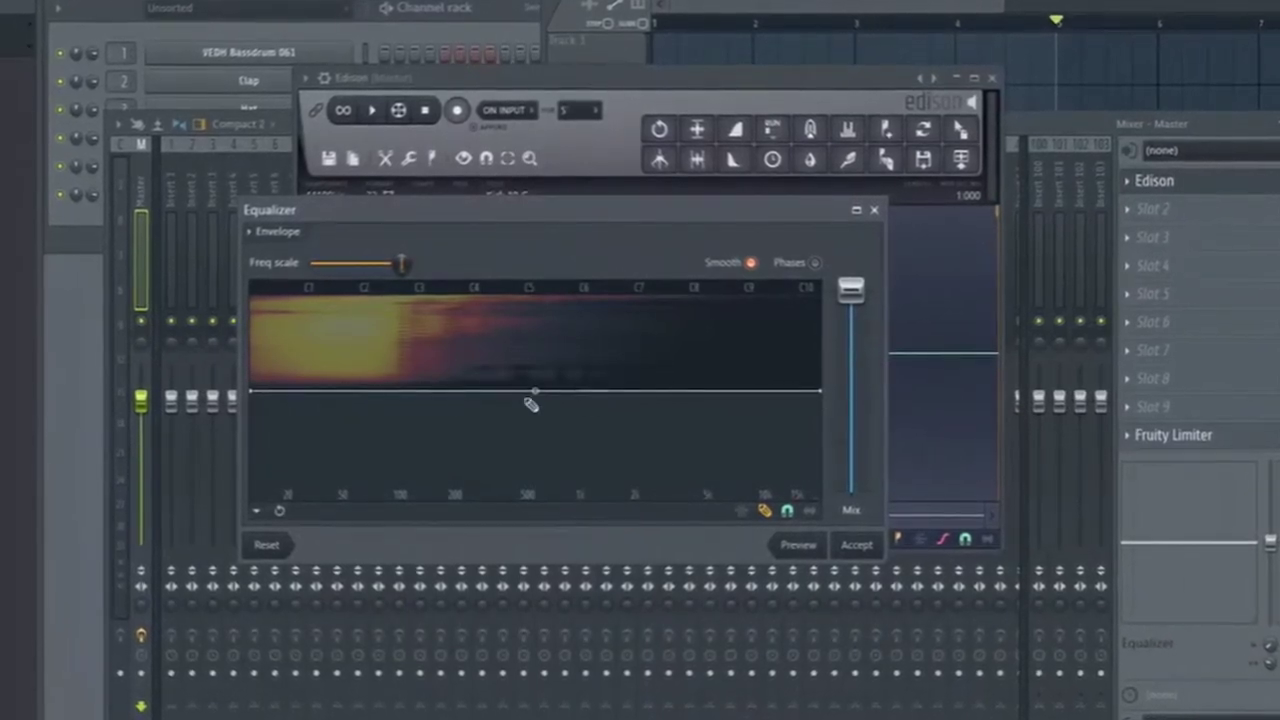
# - Watch the Edison tutorial's Equalizer envelope demo and pause it at 7:41 of 24:10
pyautogui.moveTo(250, 392)
pyautogui.mouseDown()
pyautogui.moveTo(337, 521)
pyautogui.moveTo(580, 486)
pyautogui.moveTo(712, 505)
pyautogui.mouseUp()
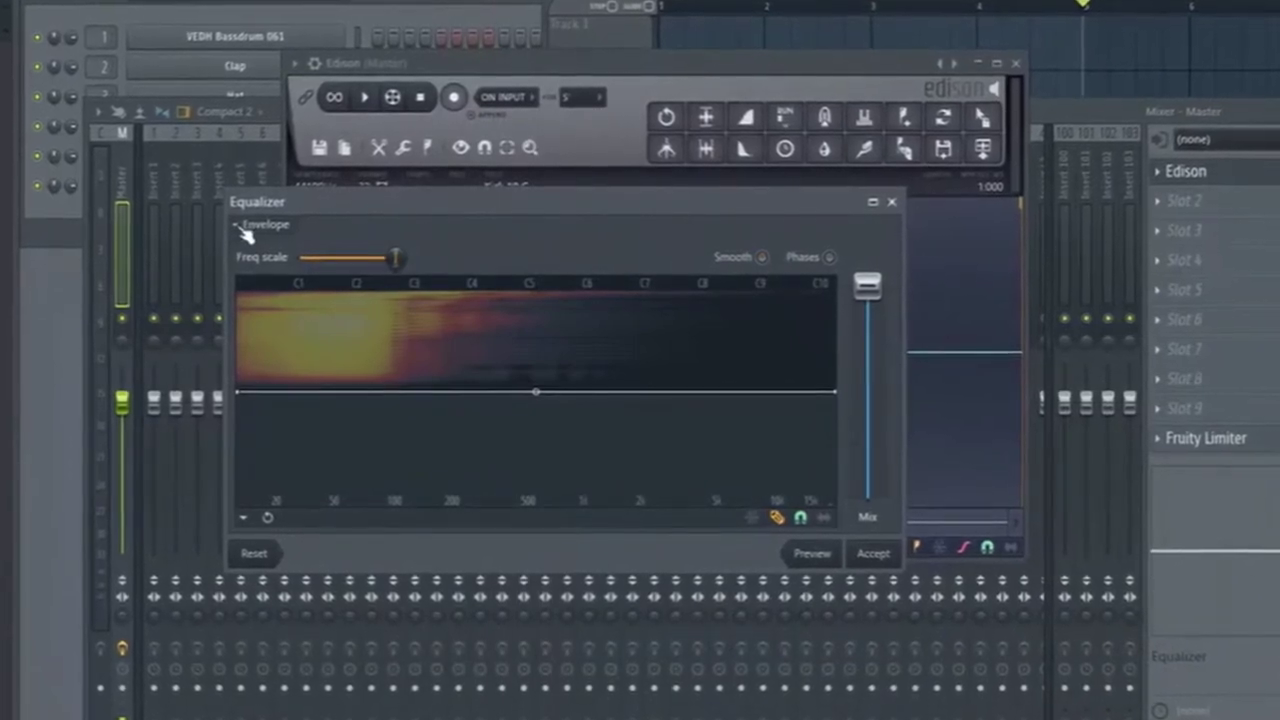
pyautogui.click(238, 224)
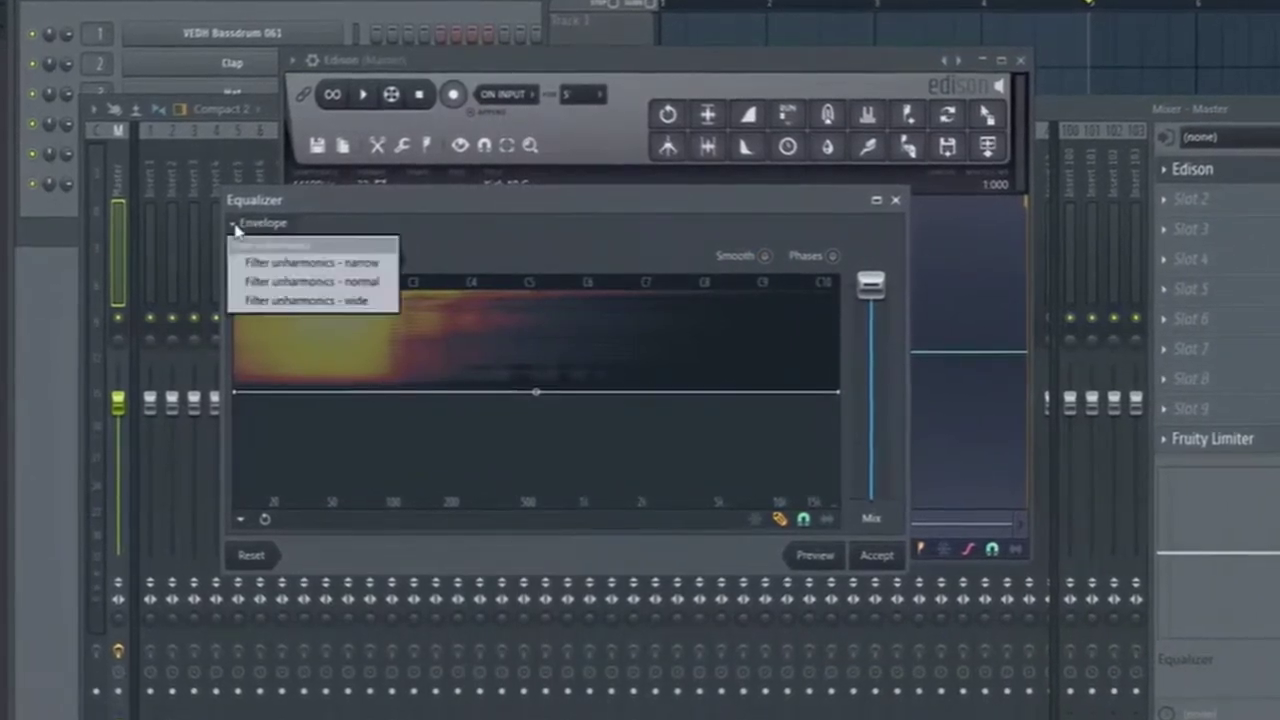
pyautogui.click(307, 279)
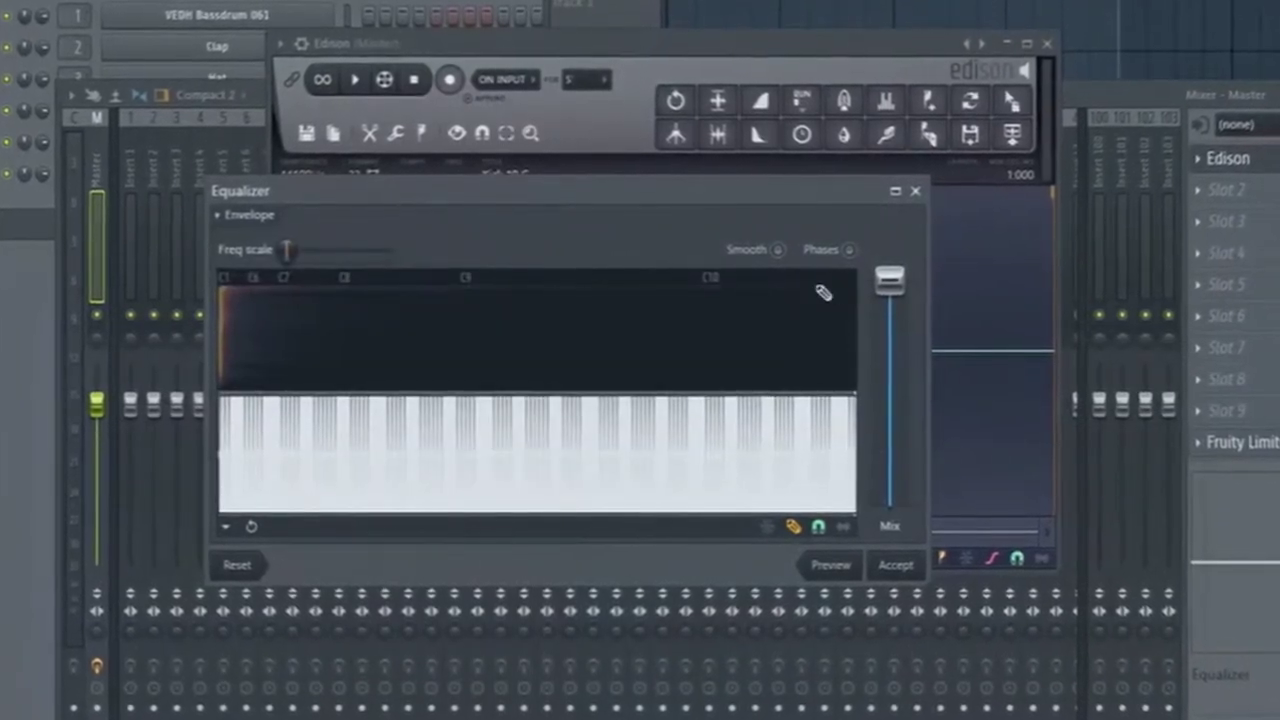
pyautogui.moveTo(284, 249); pyautogui.dragTo(385, 248)
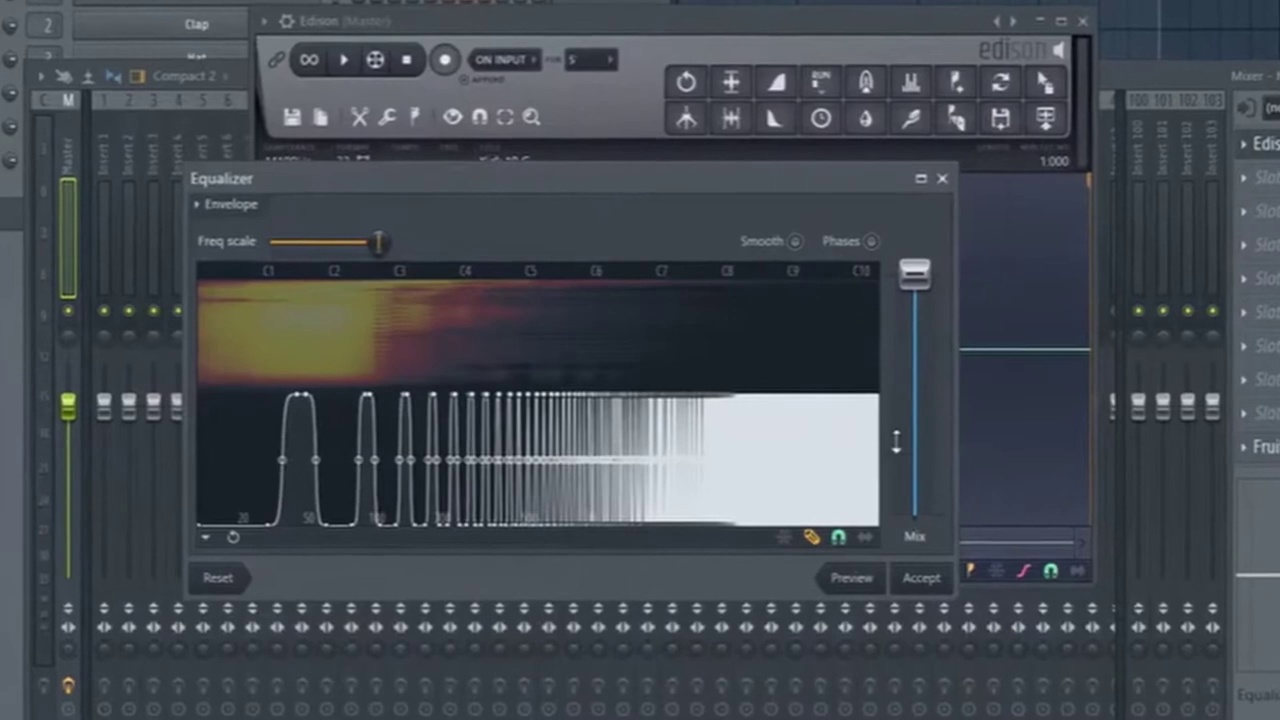
pyautogui.click(210, 203)
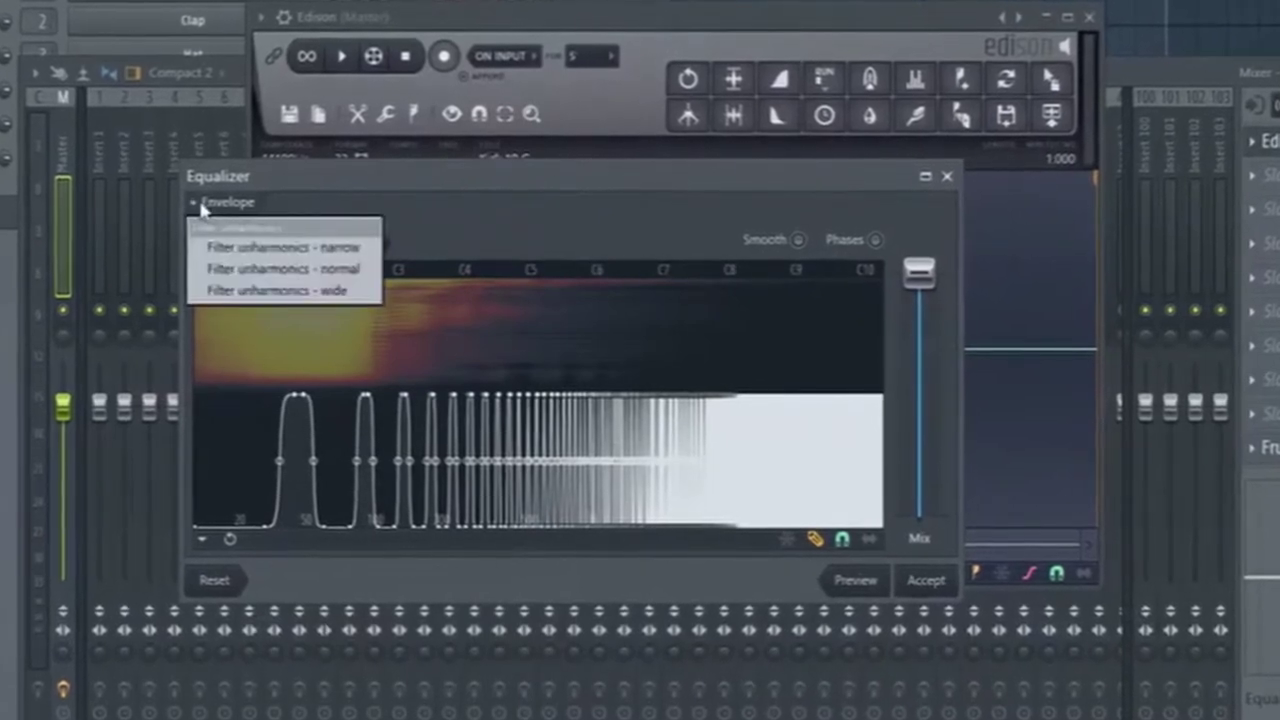
pyautogui.click(271, 269)
pyautogui.click(866, 586)
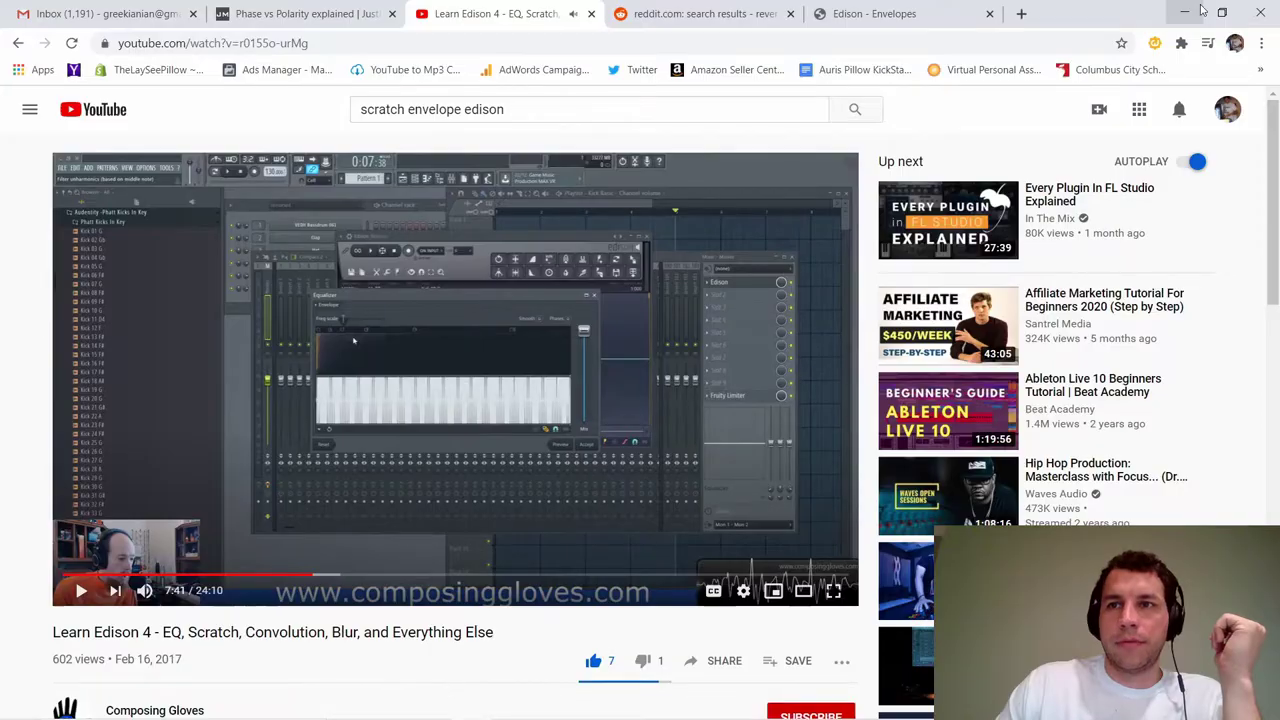
# - Bring FL Studio forward and preview So May It Secretly Begin through Edison's equalizer
pyautogui.click(1203, 10)
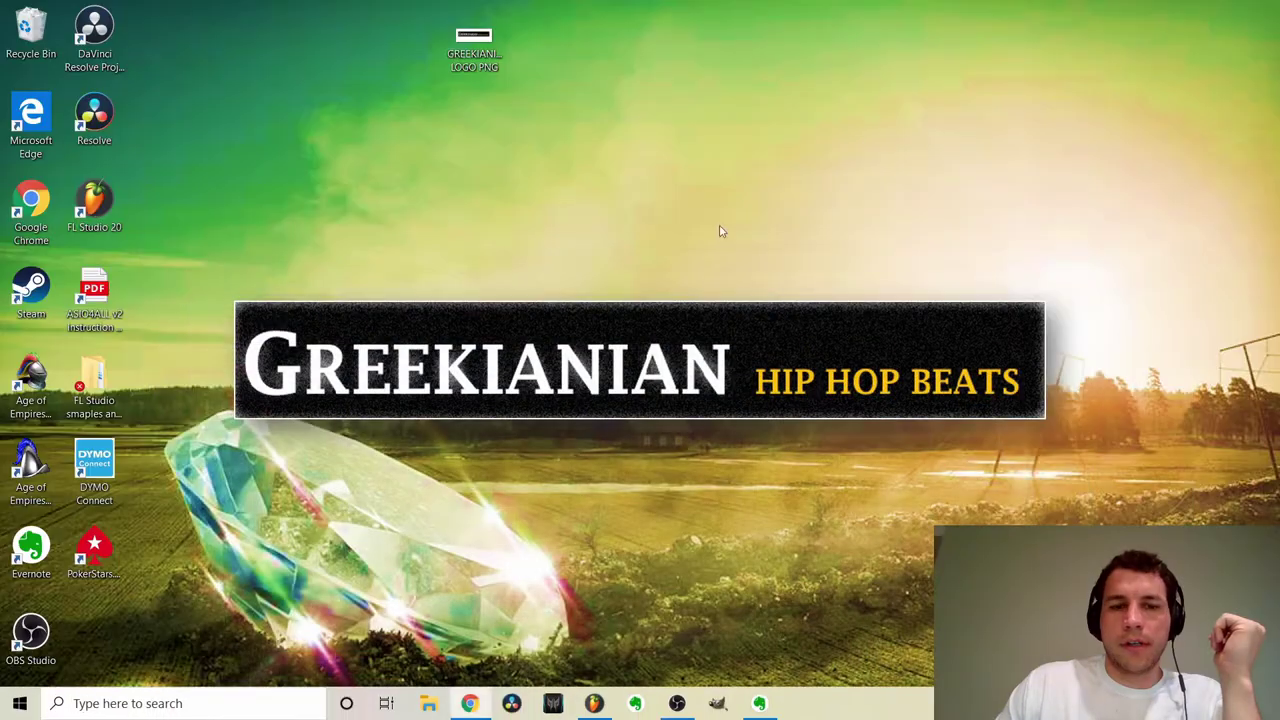
pyautogui.click(594, 703)
pyautogui.click(609, 390)
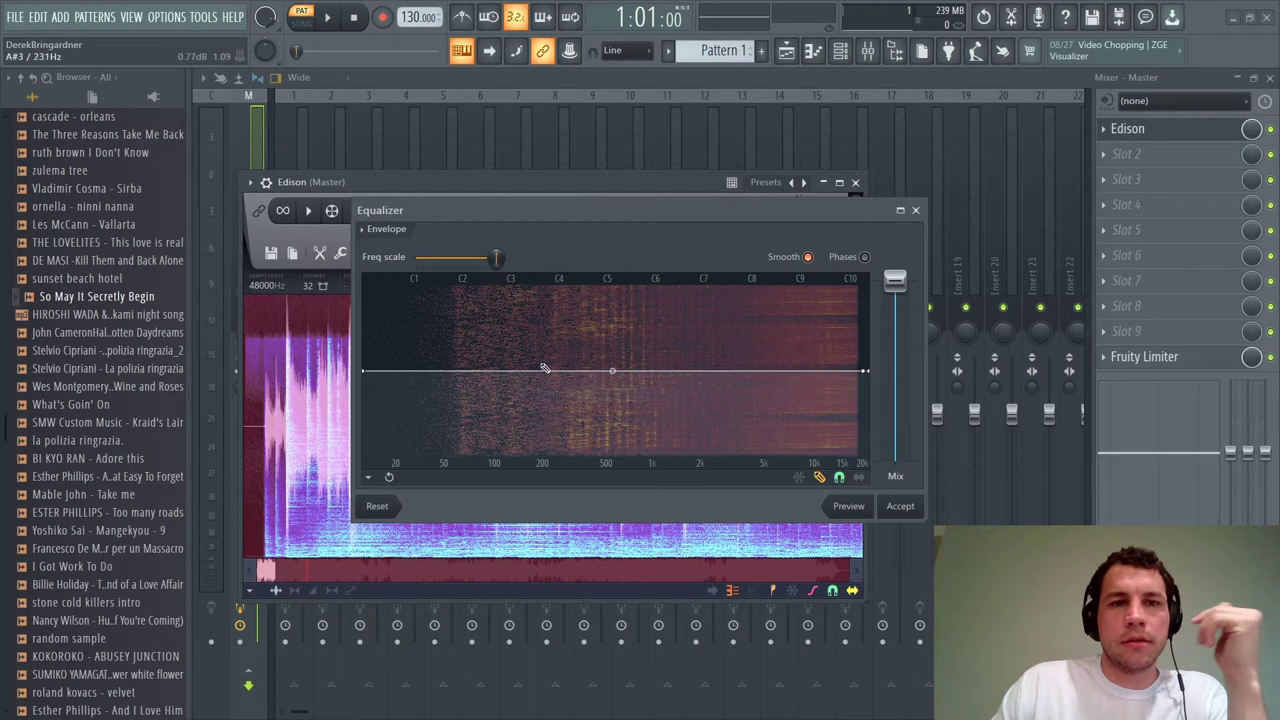
pyautogui.click(381, 236)
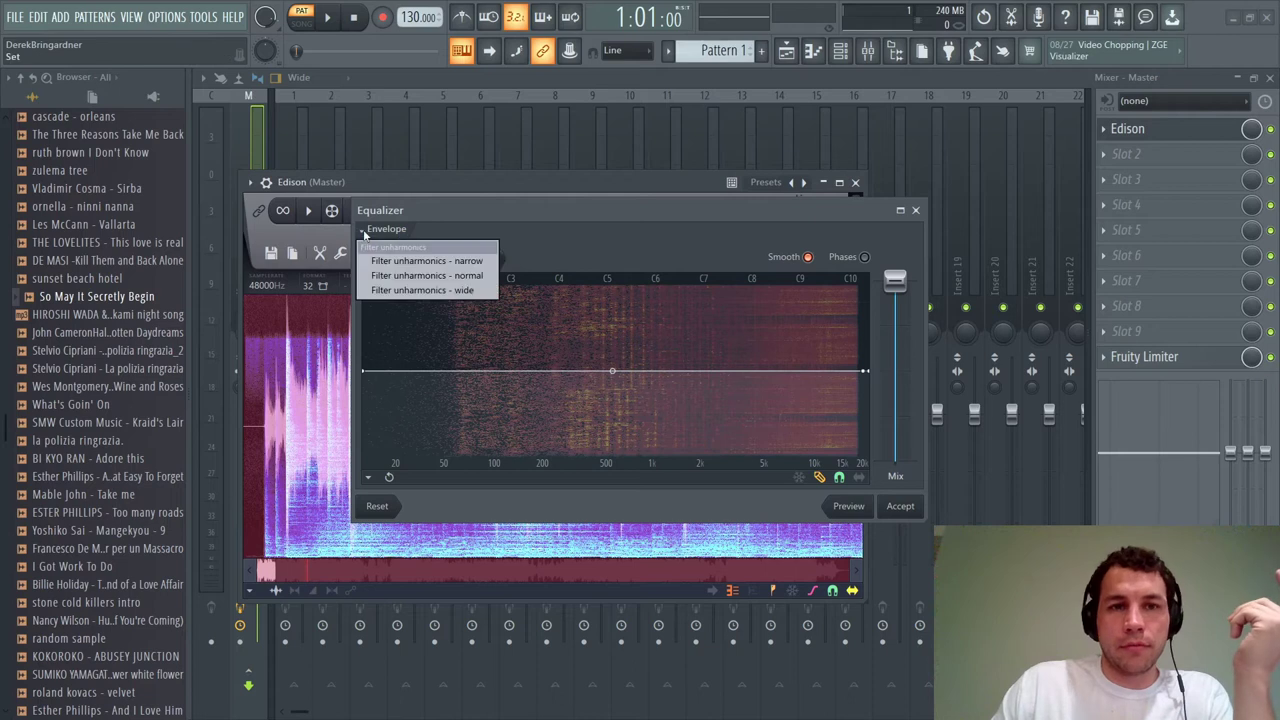
pyautogui.click(848, 507)
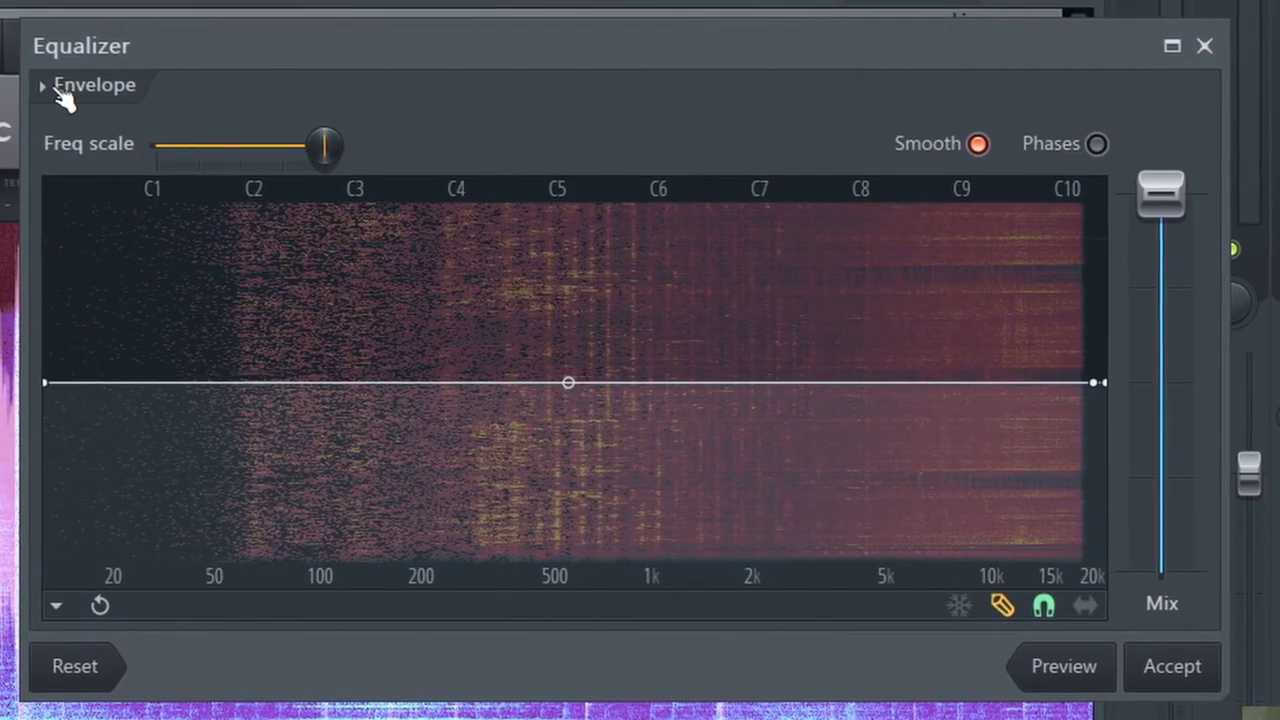
# - Audition the narrow and normal unharmonics-filter EQ envelopes, rescaling the frequency axis
pyautogui.click(42, 93)
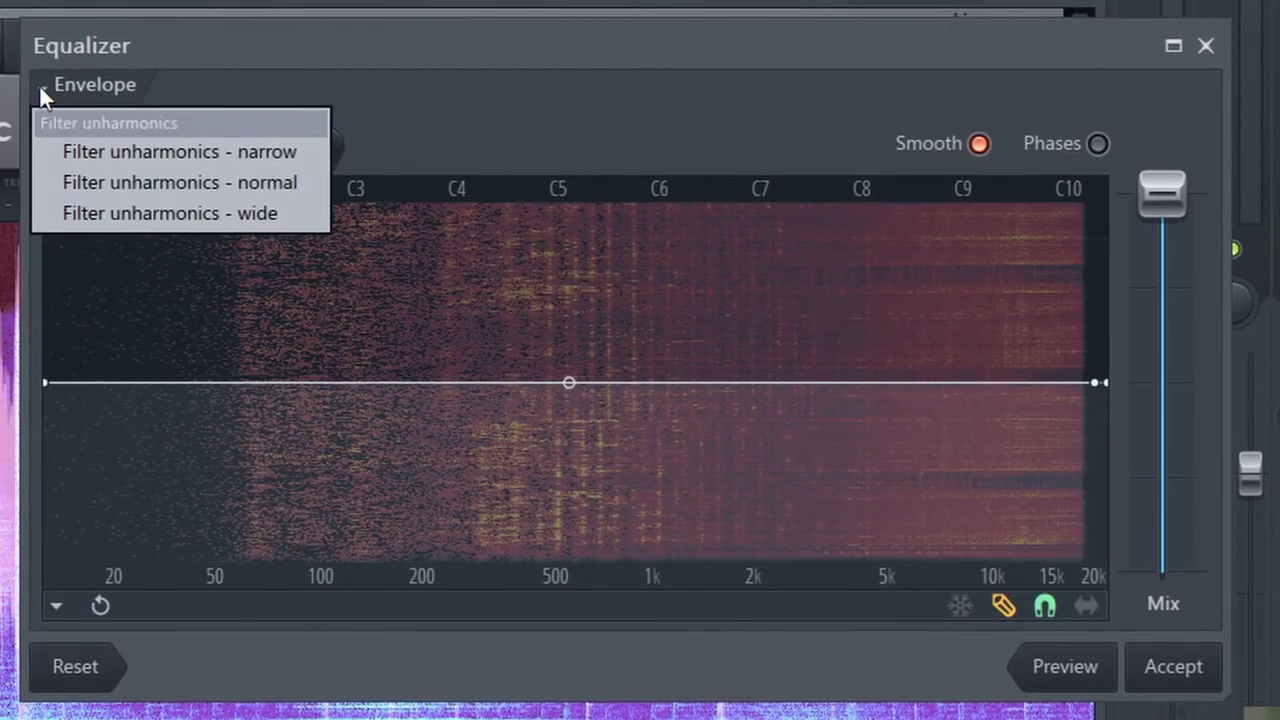
pyautogui.click(88, 151)
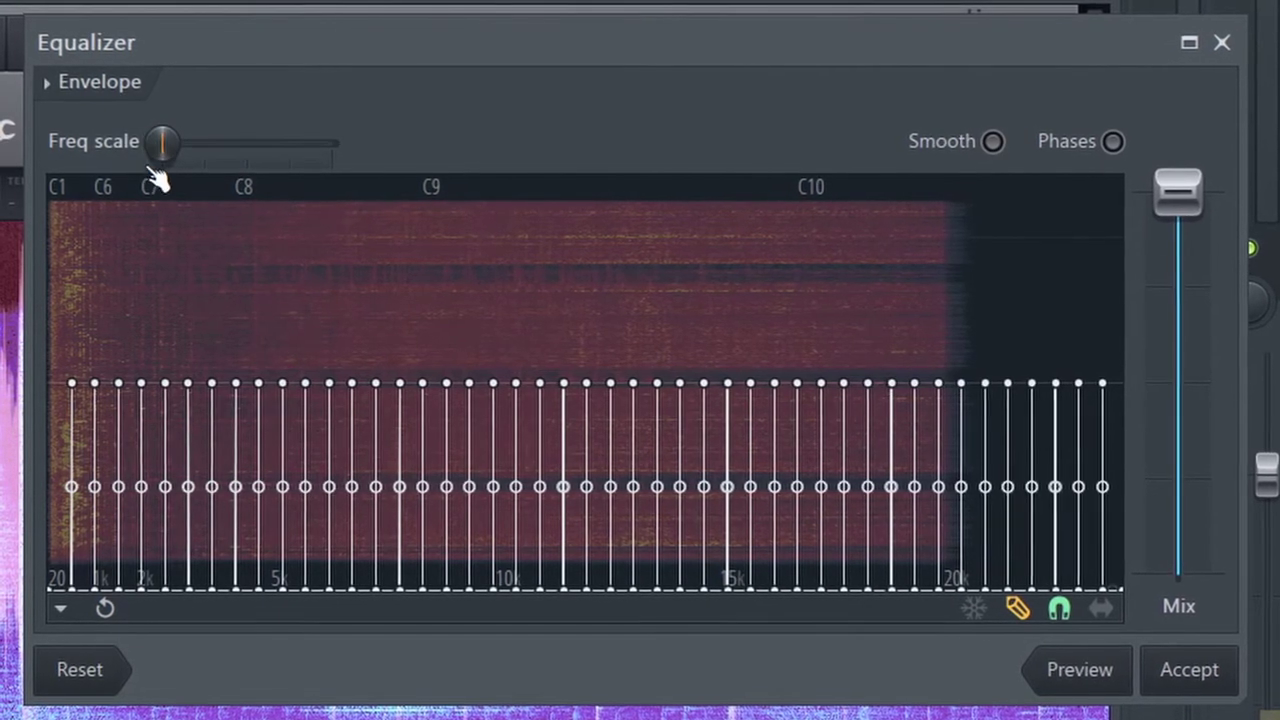
pyautogui.moveTo(162, 145); pyautogui.dragTo(330, 145)
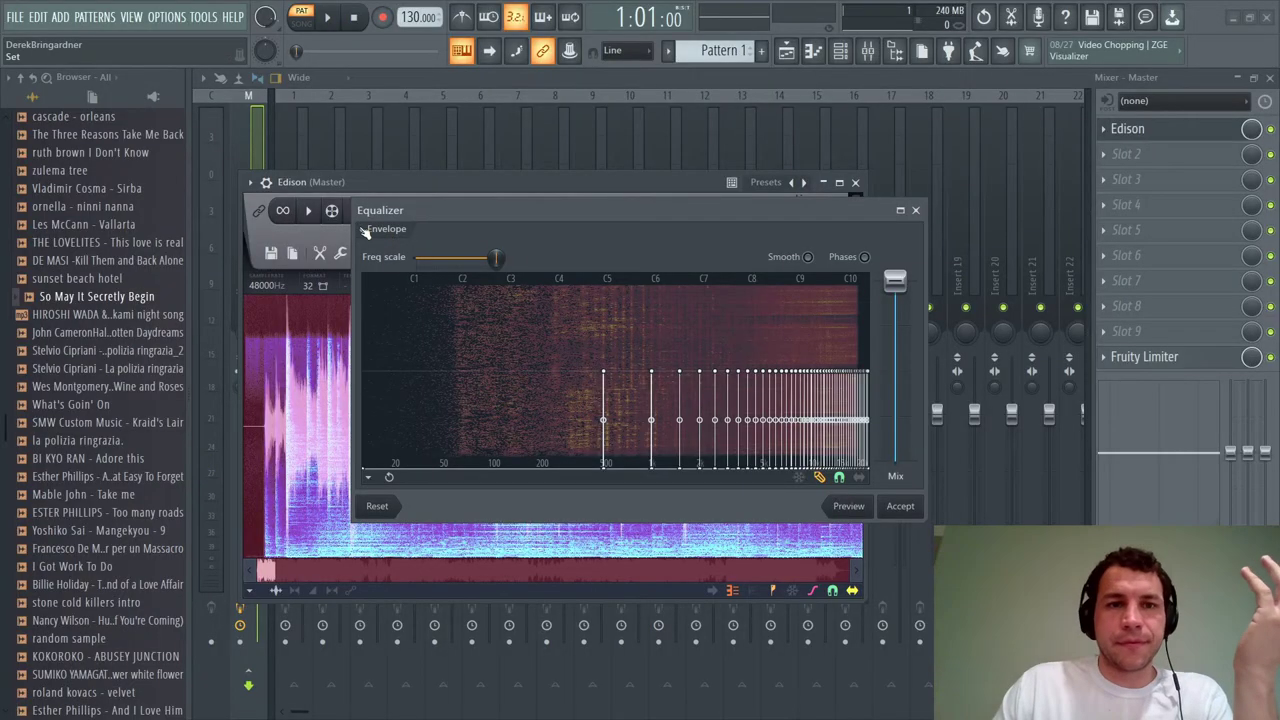
pyautogui.click(365, 230)
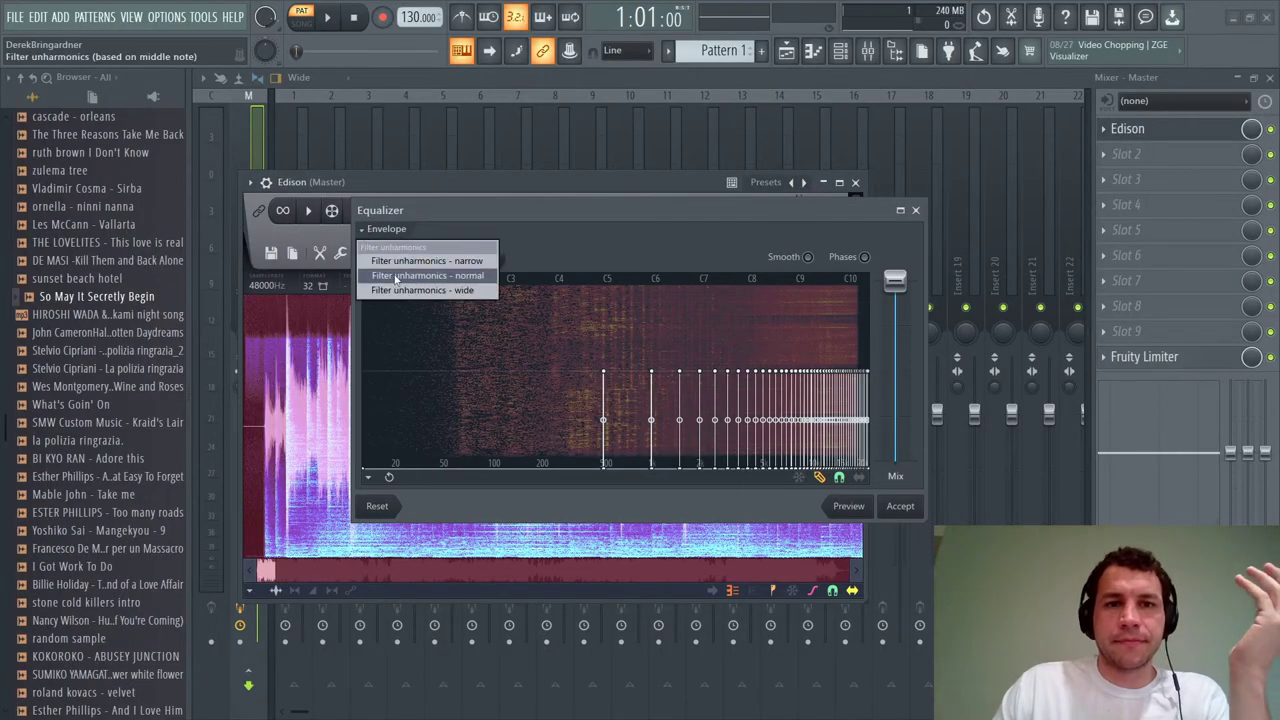
pyautogui.click(450, 275)
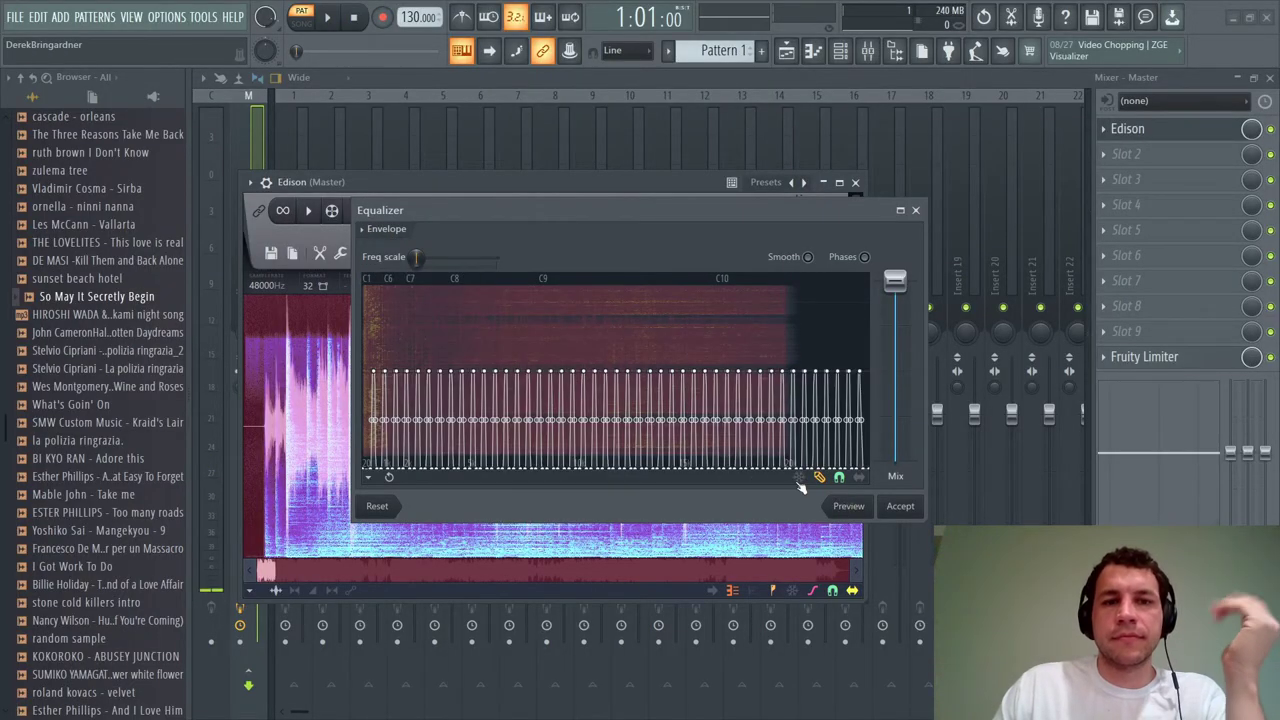
pyautogui.press('space')
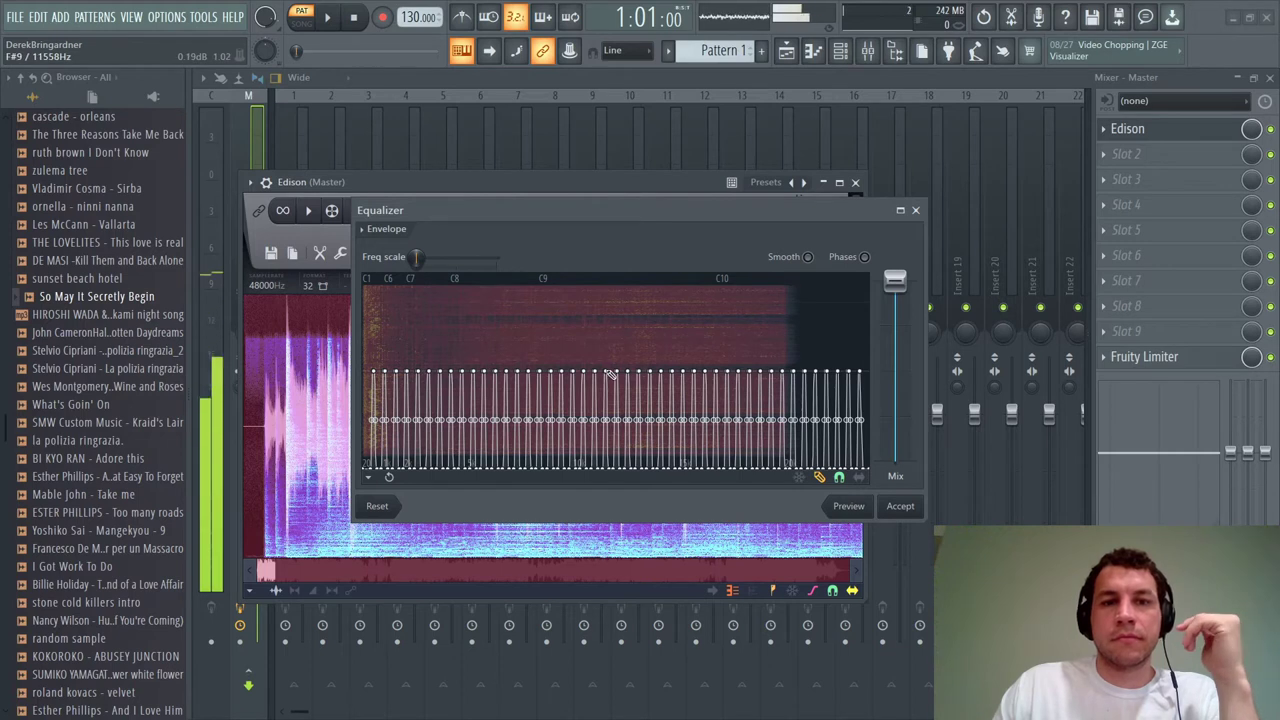
# - Apply the wide unharmonics-filter envelope with smoothing, then pause the tutorial at 10:02
pyautogui.click(807, 256)
pyautogui.click(372, 229)
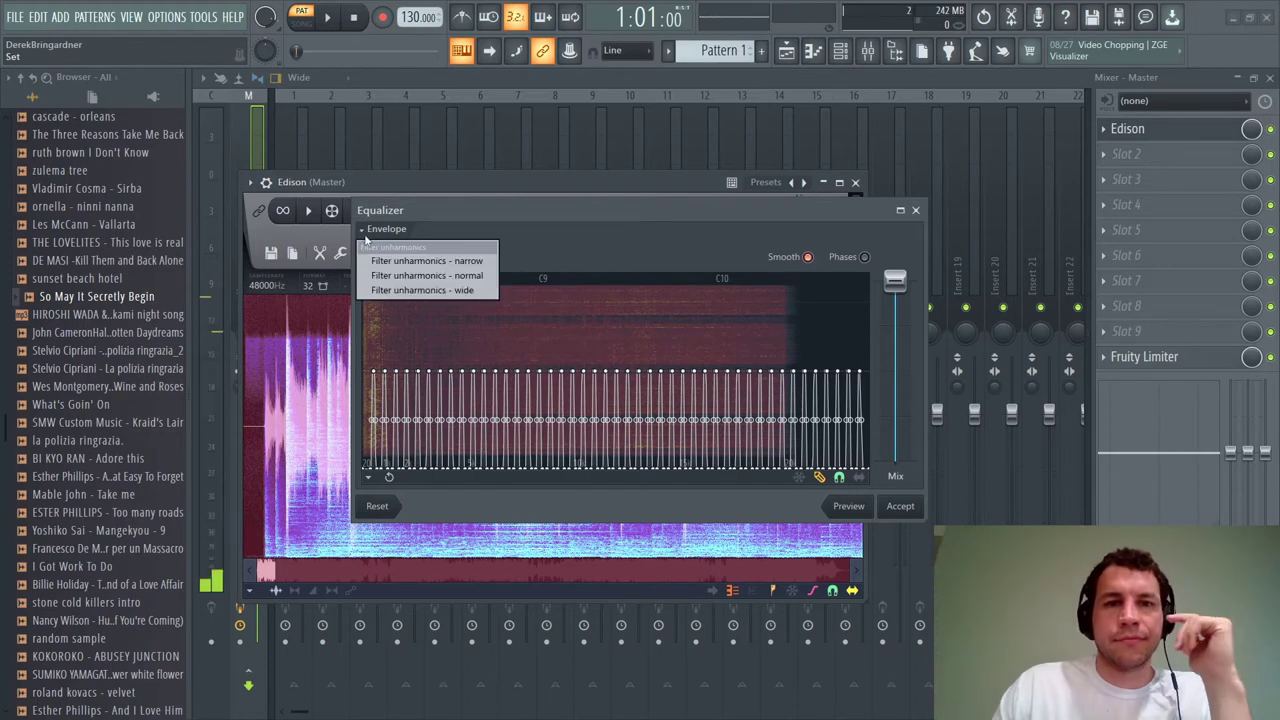
pyautogui.click(406, 291)
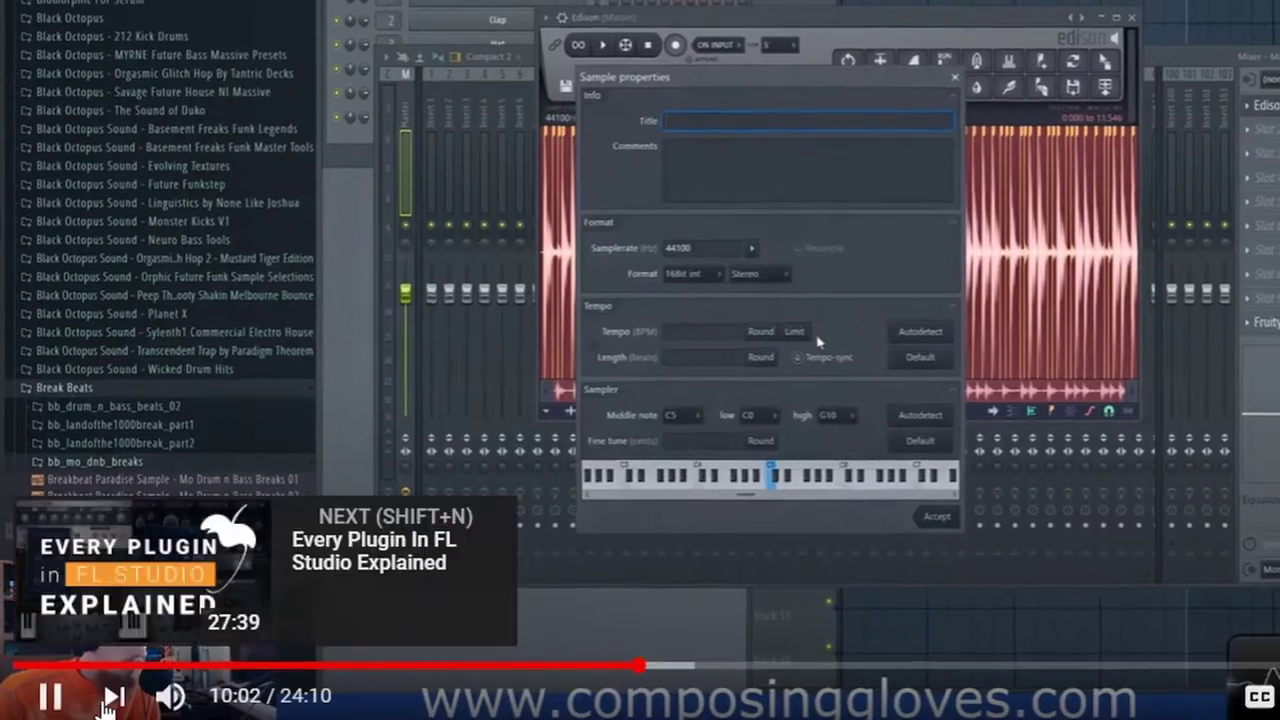
pyautogui.click(48, 694)
pyautogui.press('Escape')
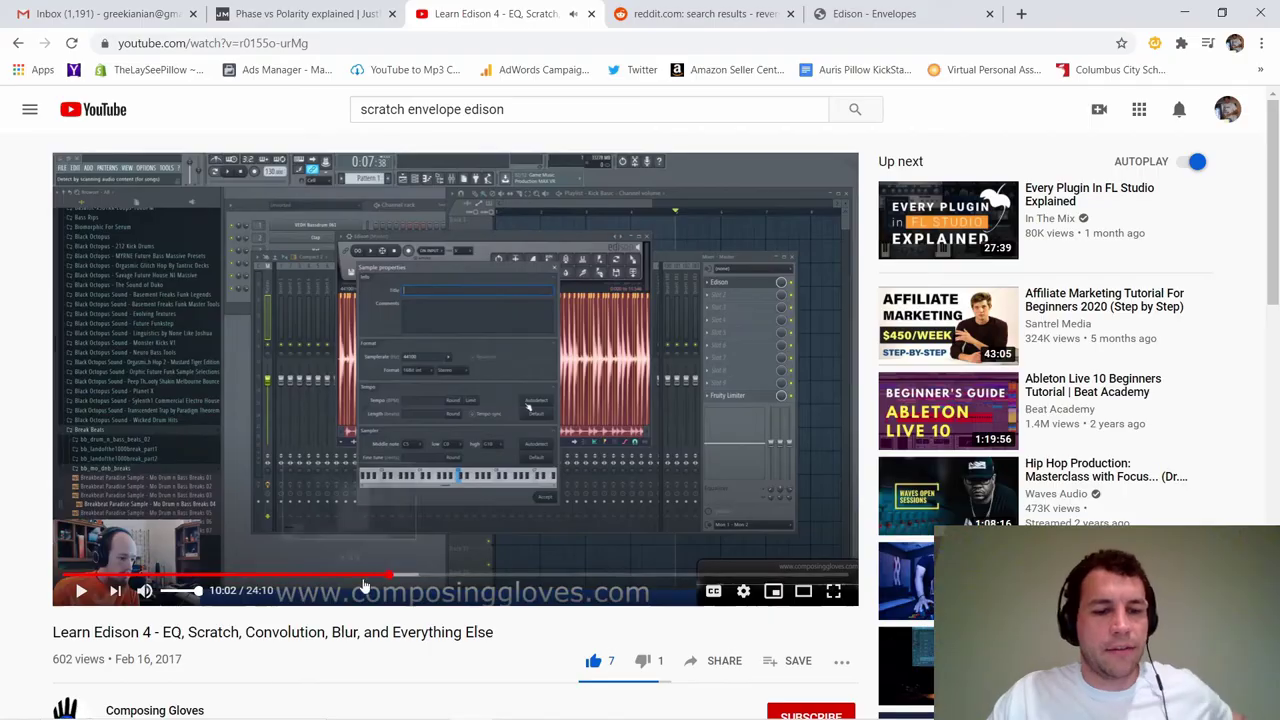
# - Autodetect the song's tempo as a constant-tempo song, about 145.44 BPM, and accept it
pyautogui.click(594, 703)
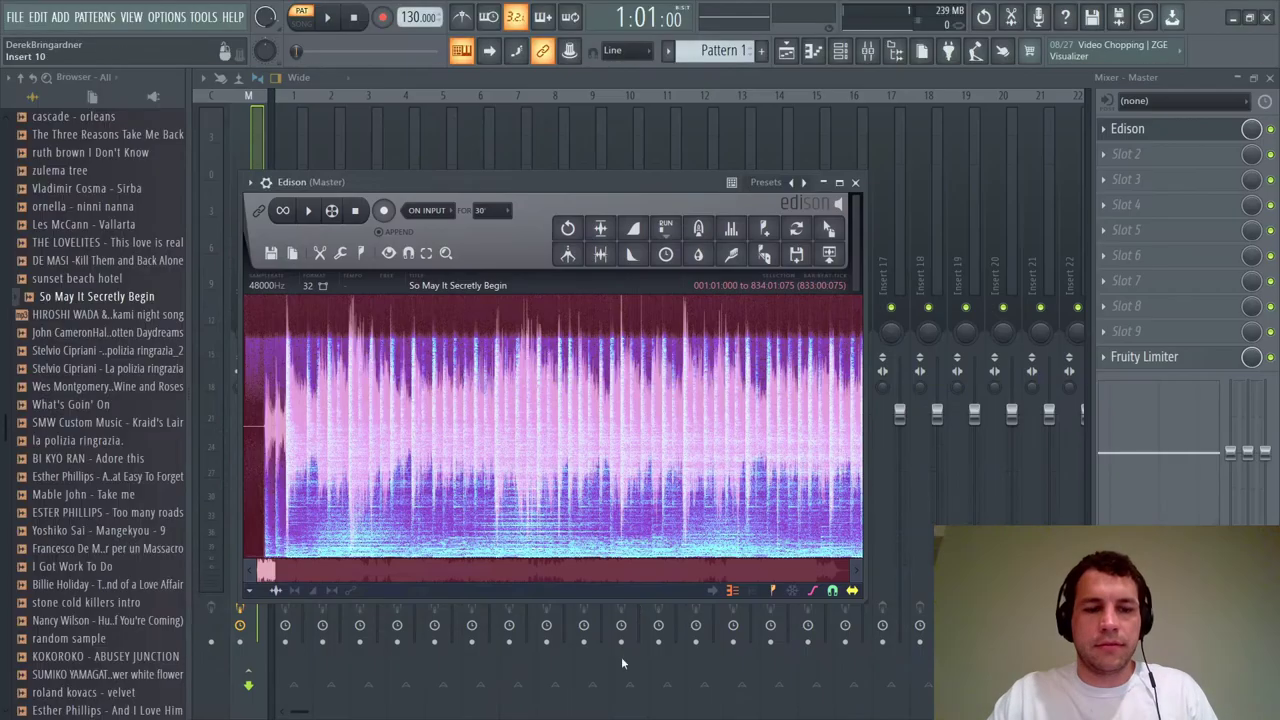
pyautogui.press('F2')
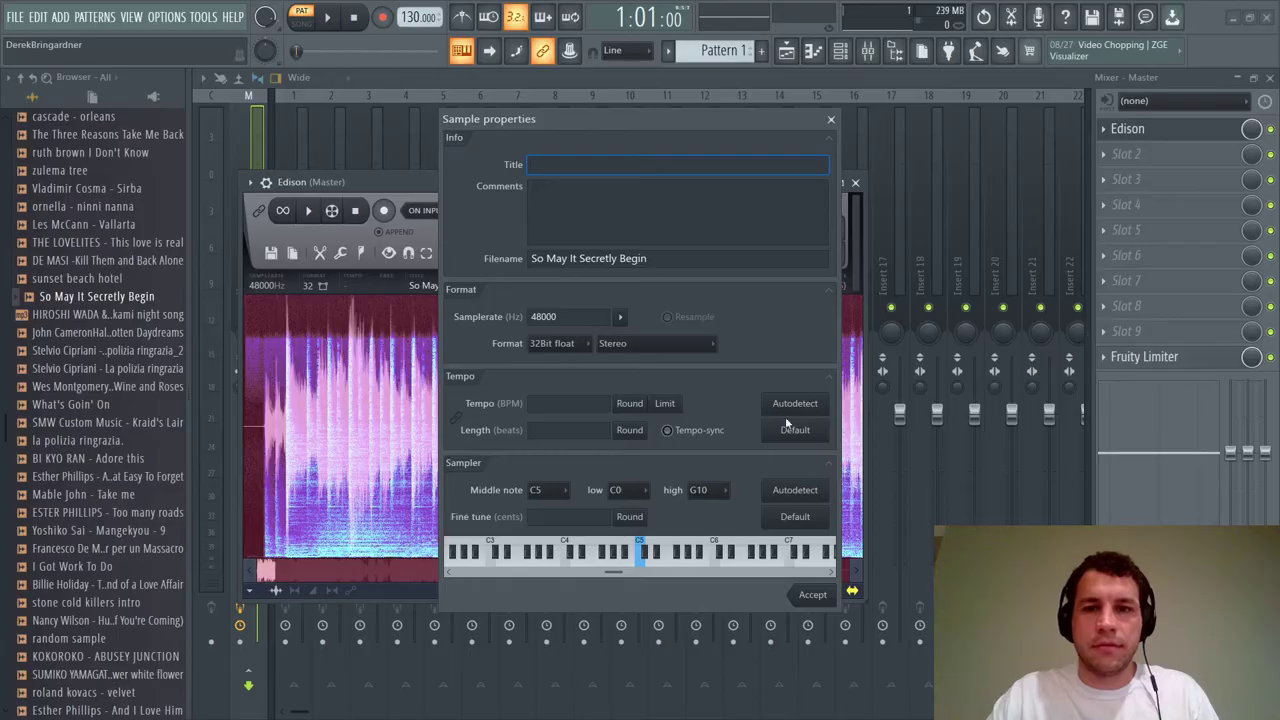
pyautogui.click(795, 405)
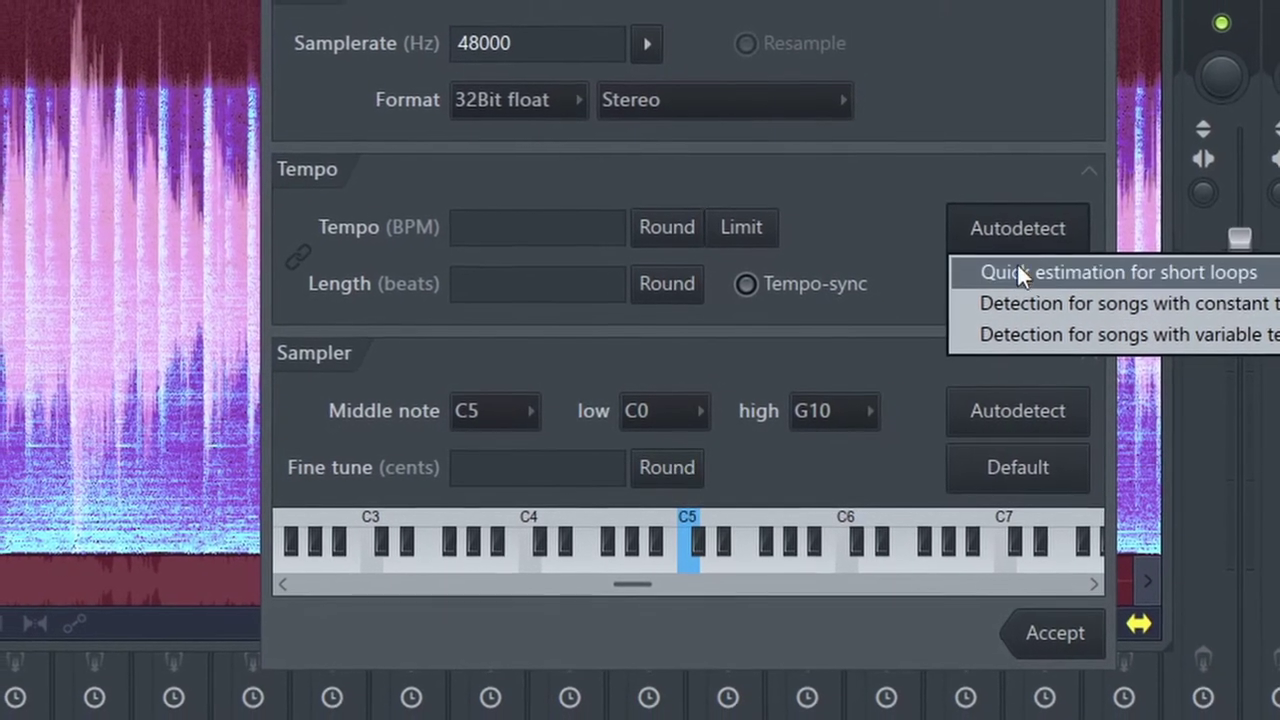
pyautogui.click(1018, 270)
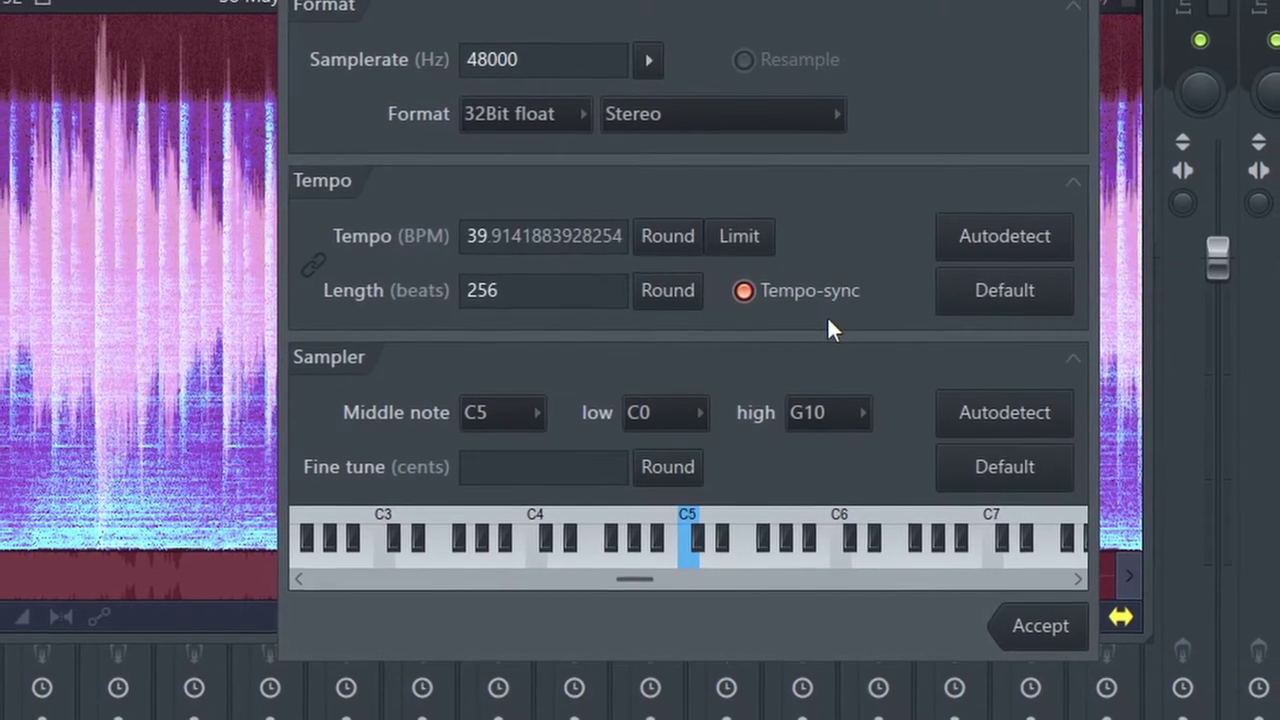
pyautogui.click(960, 238)
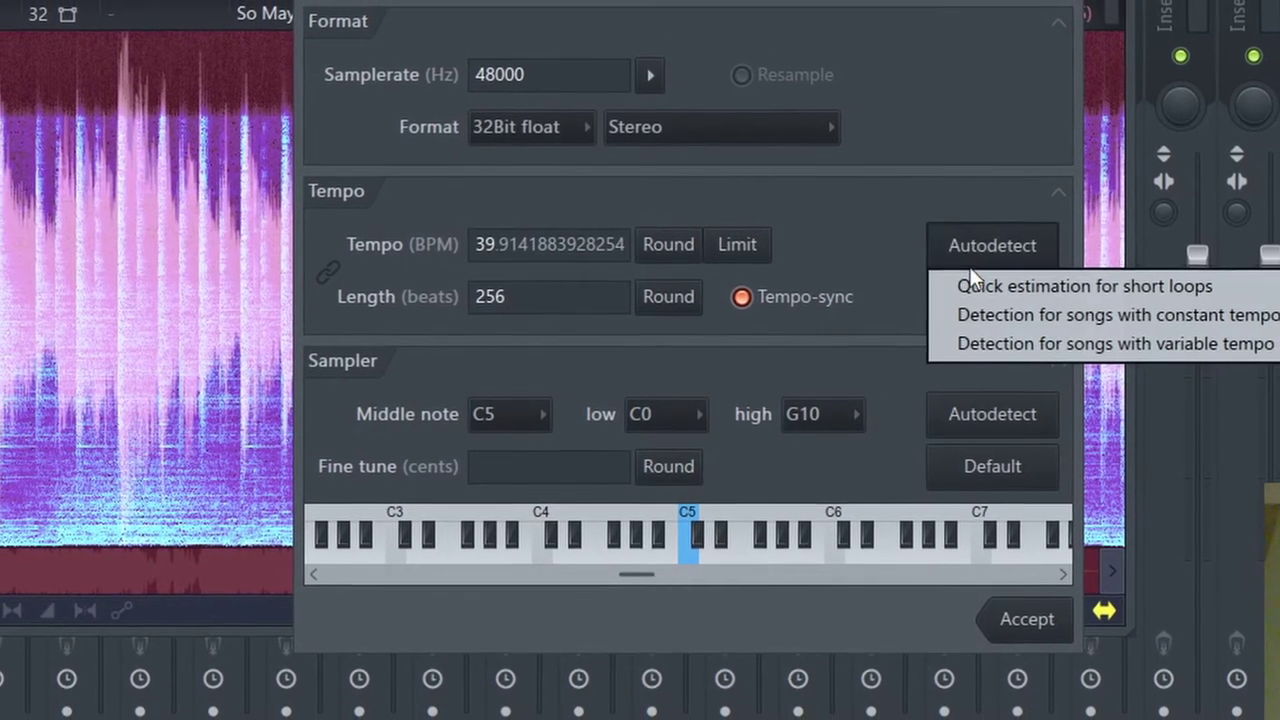
pyautogui.click(960, 305)
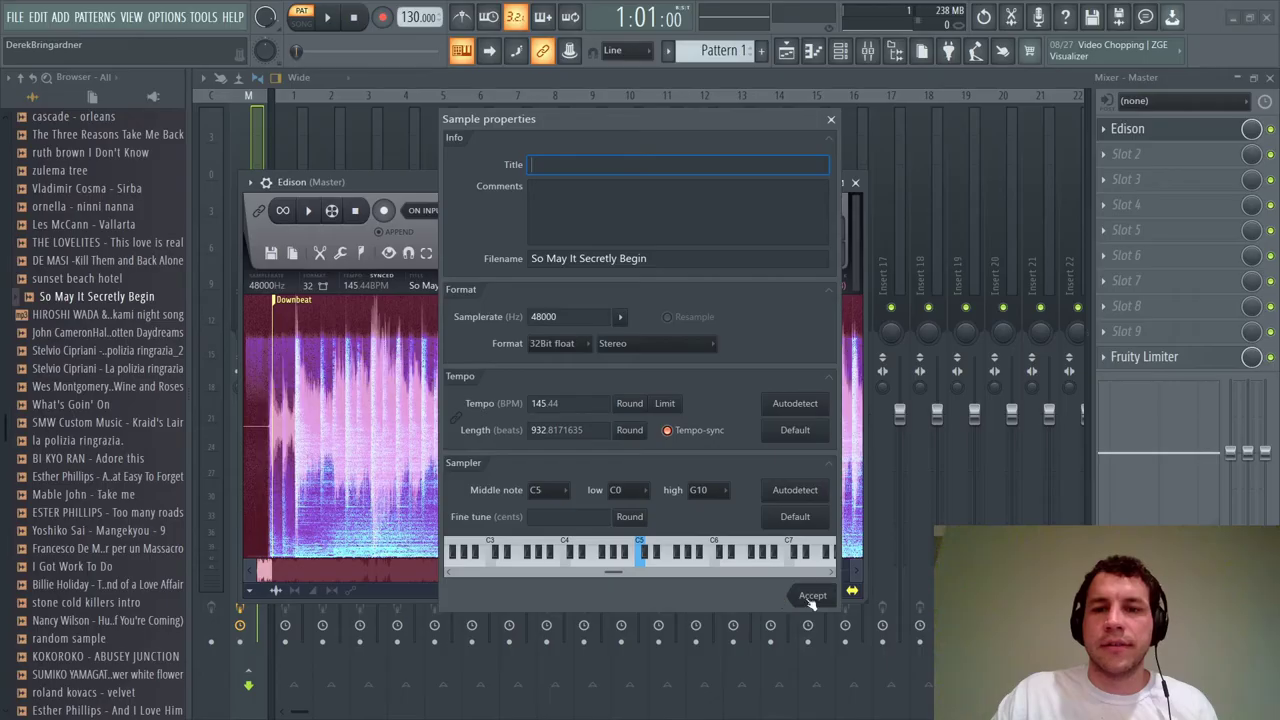
pyautogui.click(810, 600)
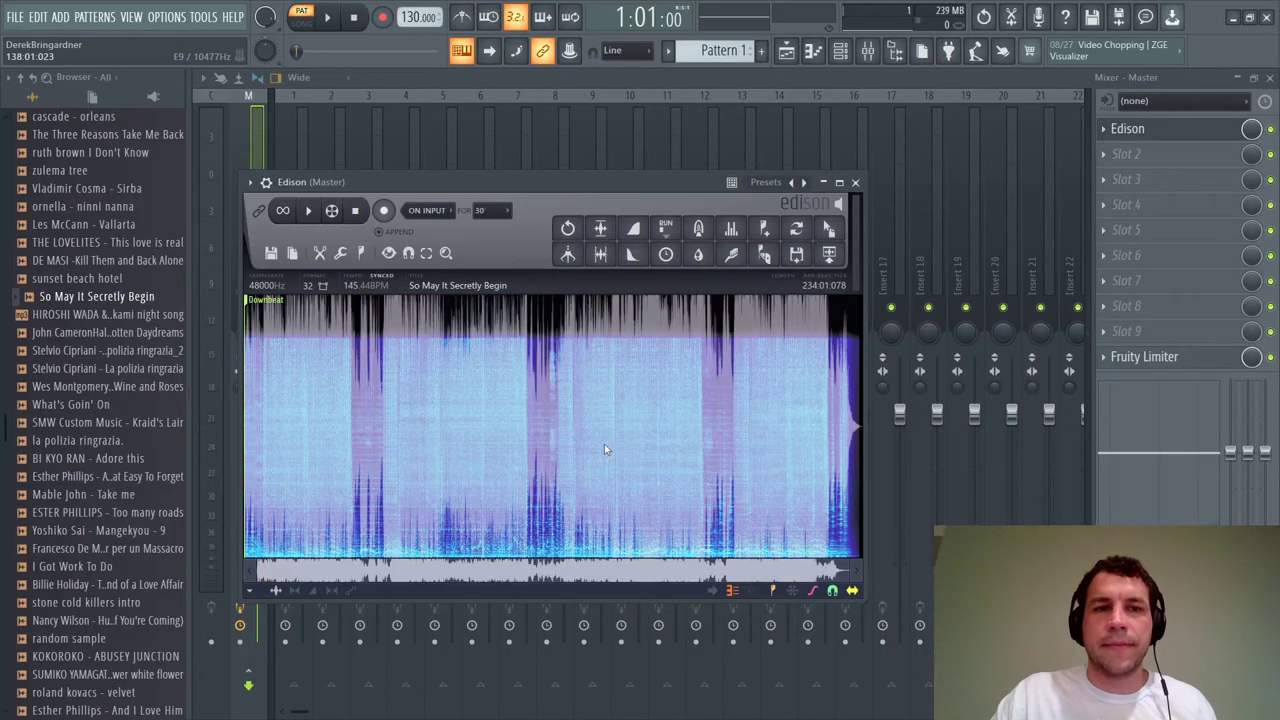
# - Tap the project tempo down to about 74 BPM with the tempo tapper
pyautogui.rightClick(415, 17)
pyautogui.click(570, 27)
pyautogui.click(655, 310)
pyautogui.click(652, 311)
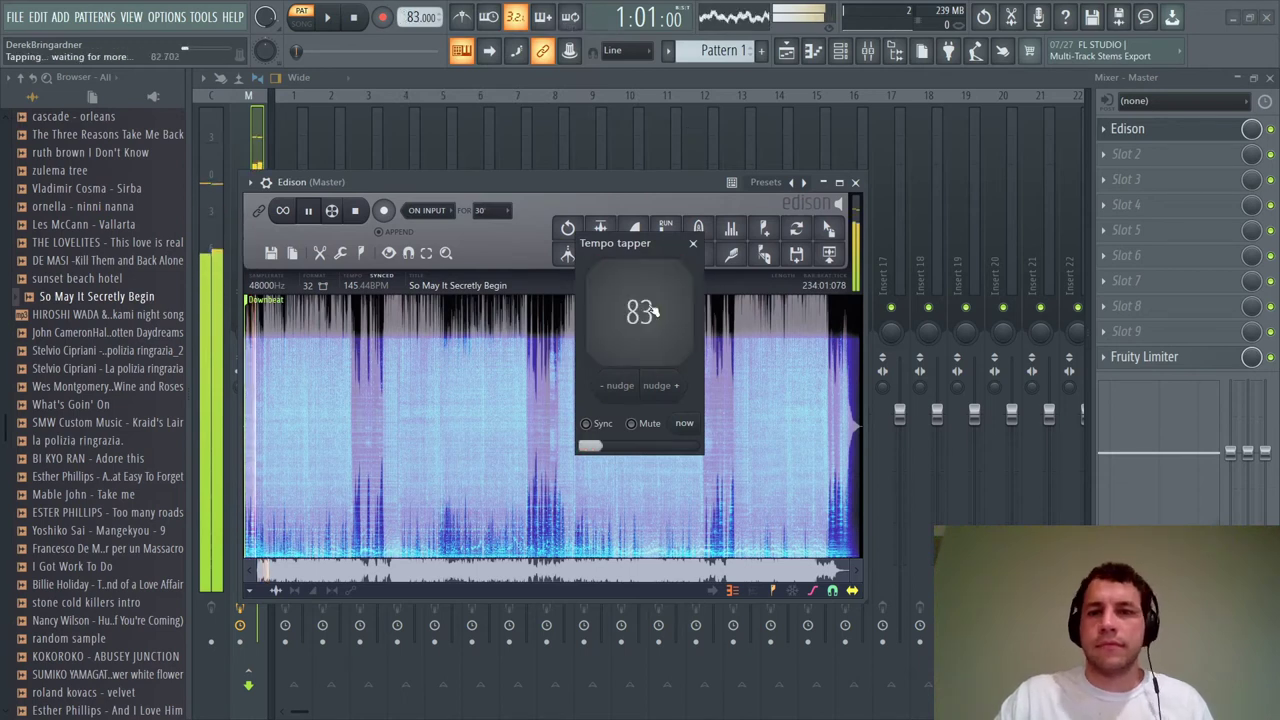
pyautogui.click(652, 311)
pyautogui.click(652, 311)
pyautogui.click(652, 311)
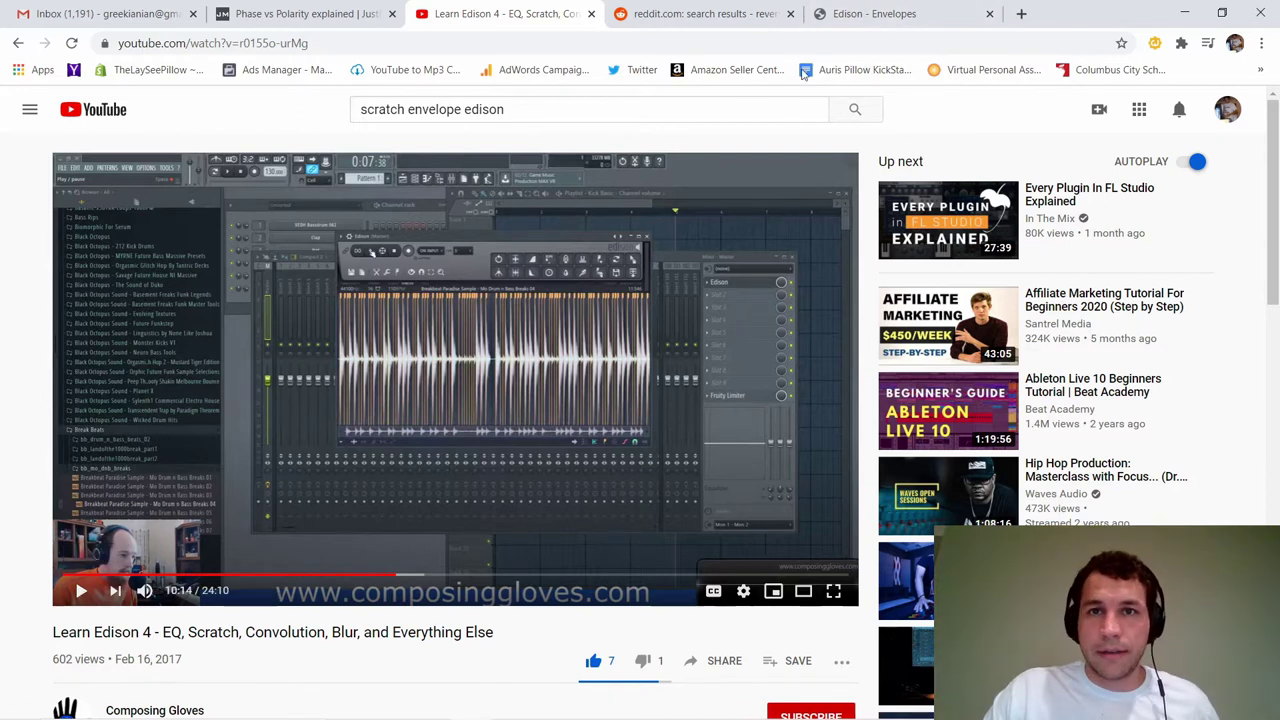
# - Play the DMX 'Bring Your Whole Crew' acapella in a new tab and download it as mp3
pyautogui.click(1021, 12)
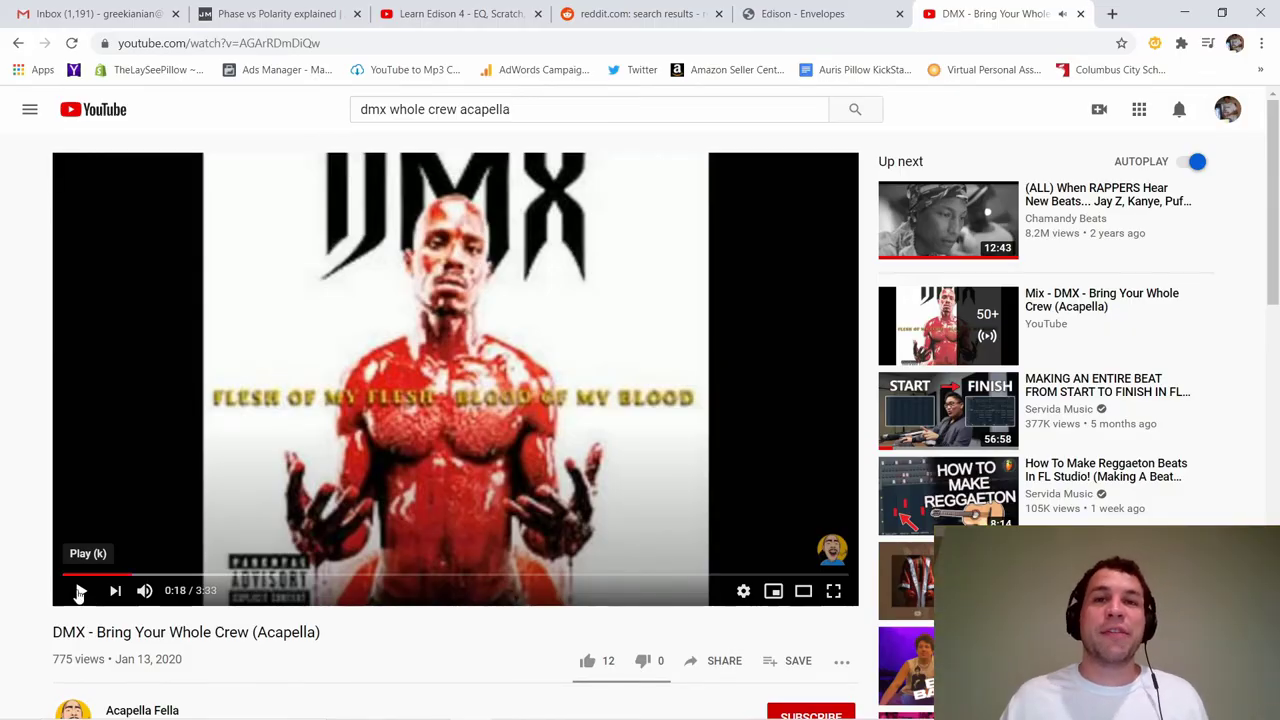
pyautogui.click(80, 592)
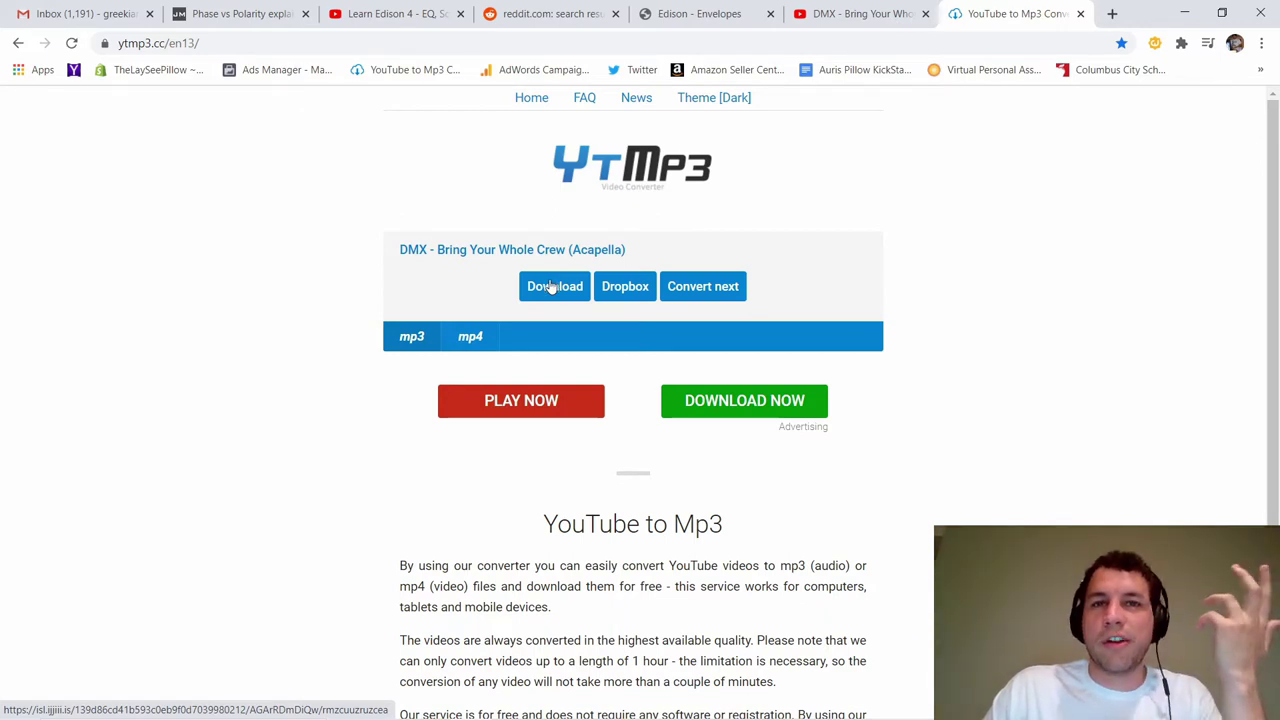
pyautogui.click(555, 287)
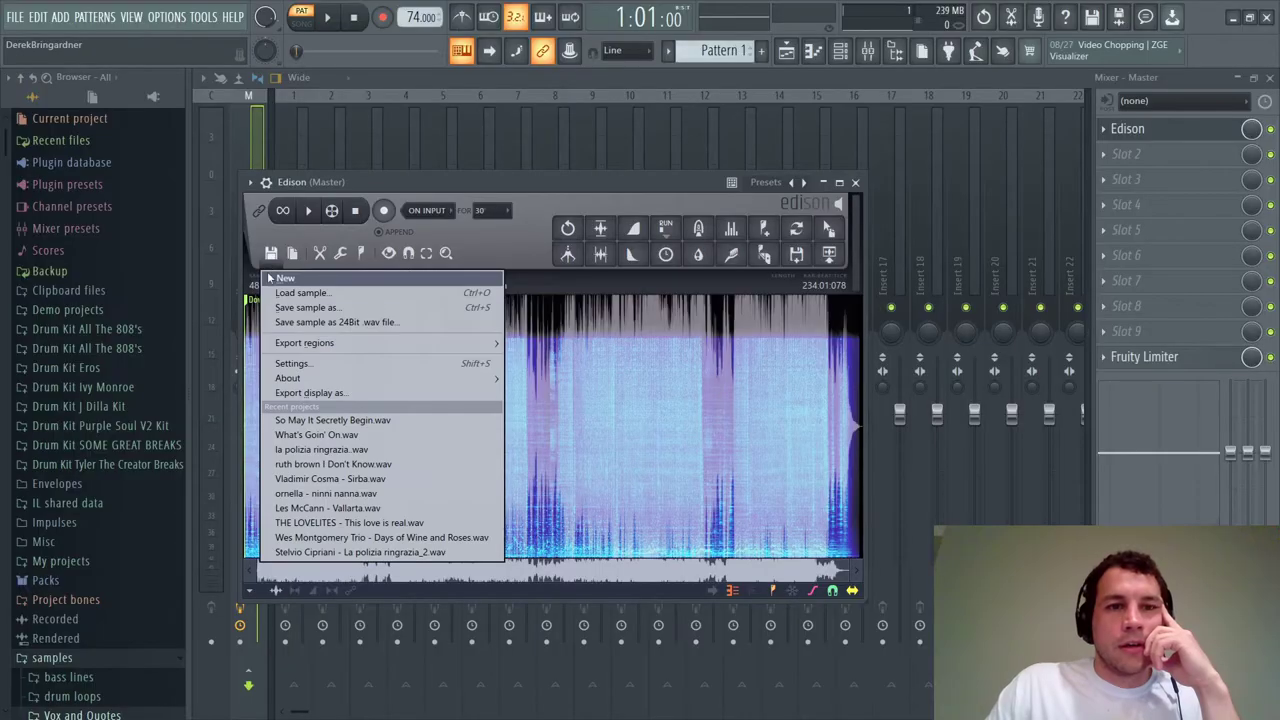
pyautogui.click(285, 290)
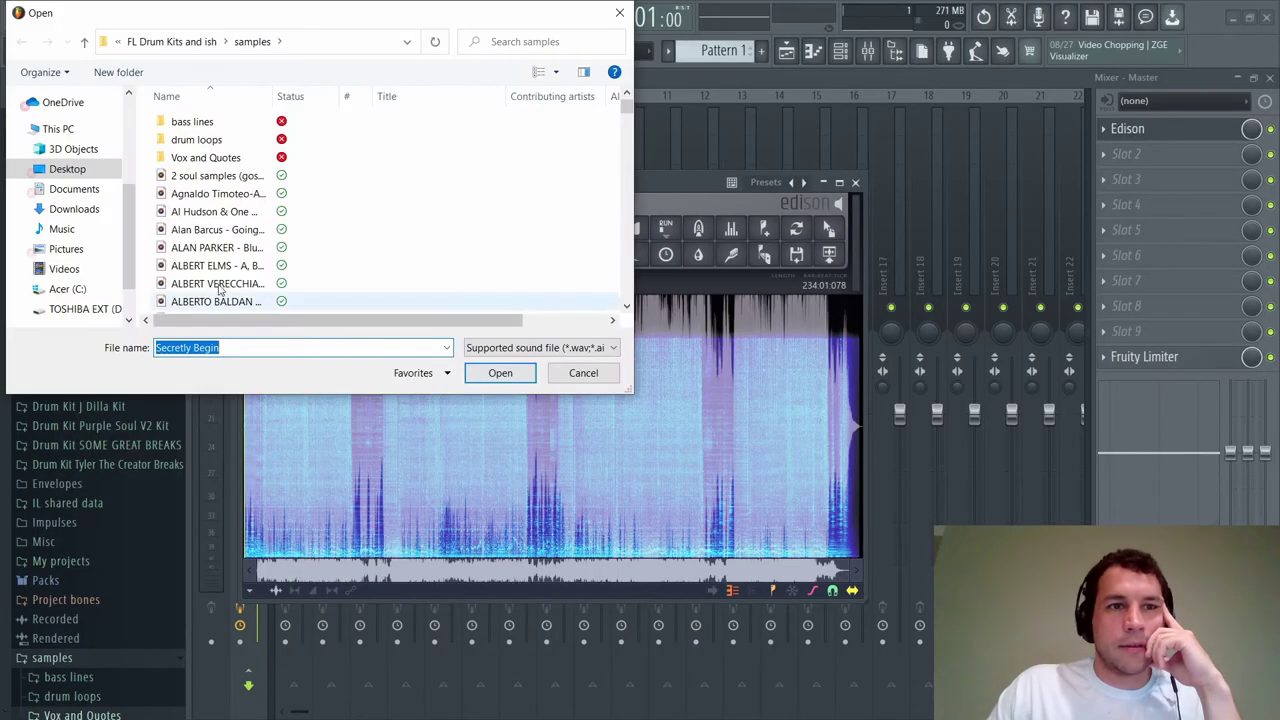
# - Load the DMX acapella mp3 from Downloads into Edison and autodetect its tempo at 193.6 BPM
pyautogui.click(73, 210)
pyautogui.doubleClick(270, 140)
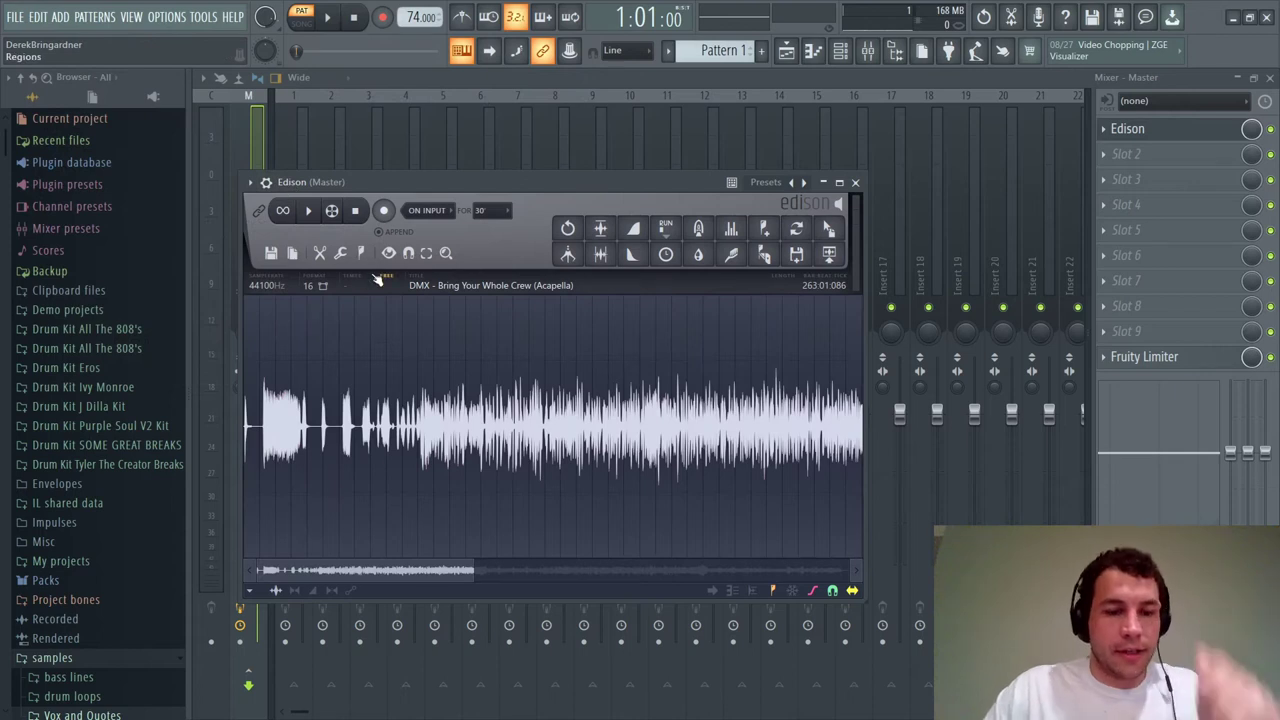
pyautogui.click(377, 280)
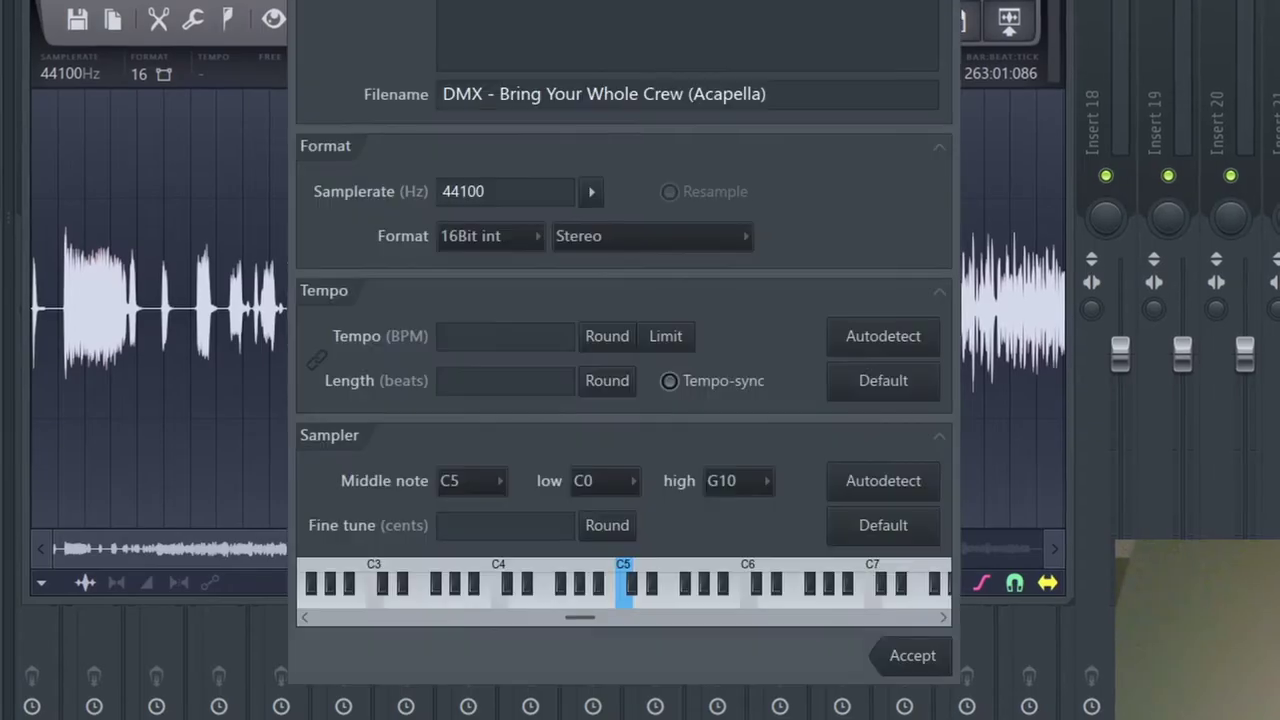
pyautogui.click(868, 337)
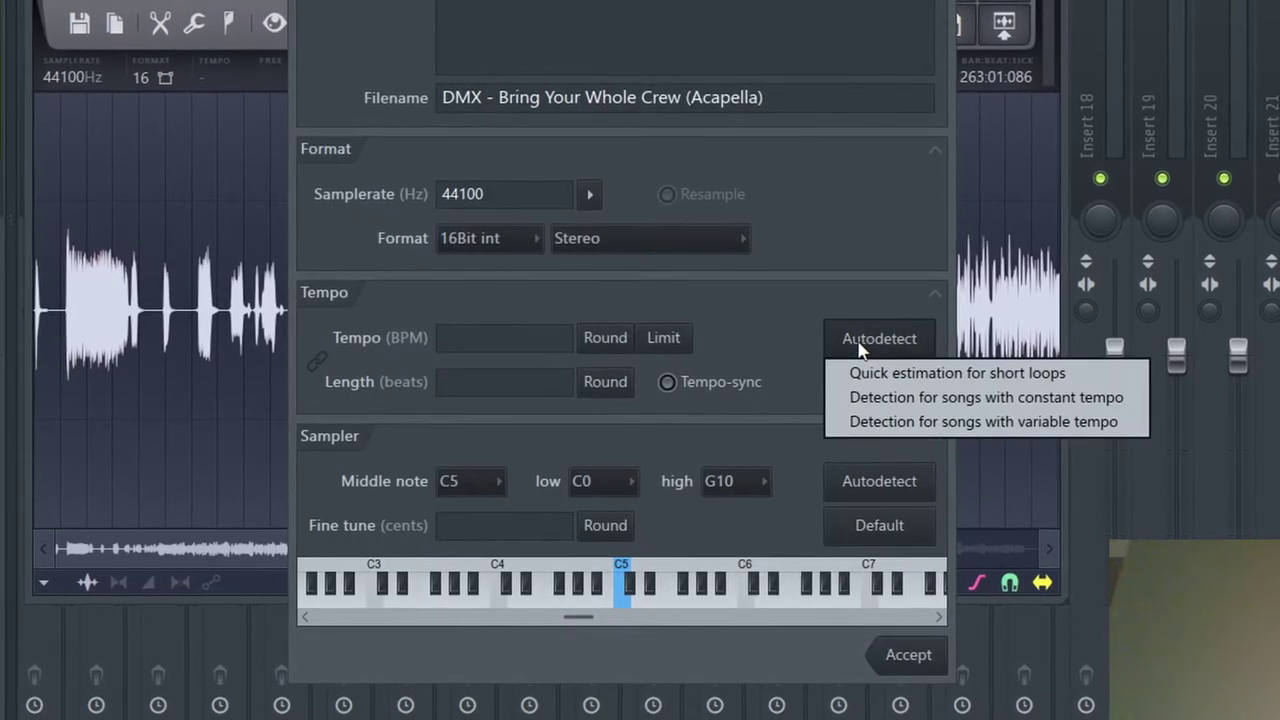
pyautogui.click(873, 396)
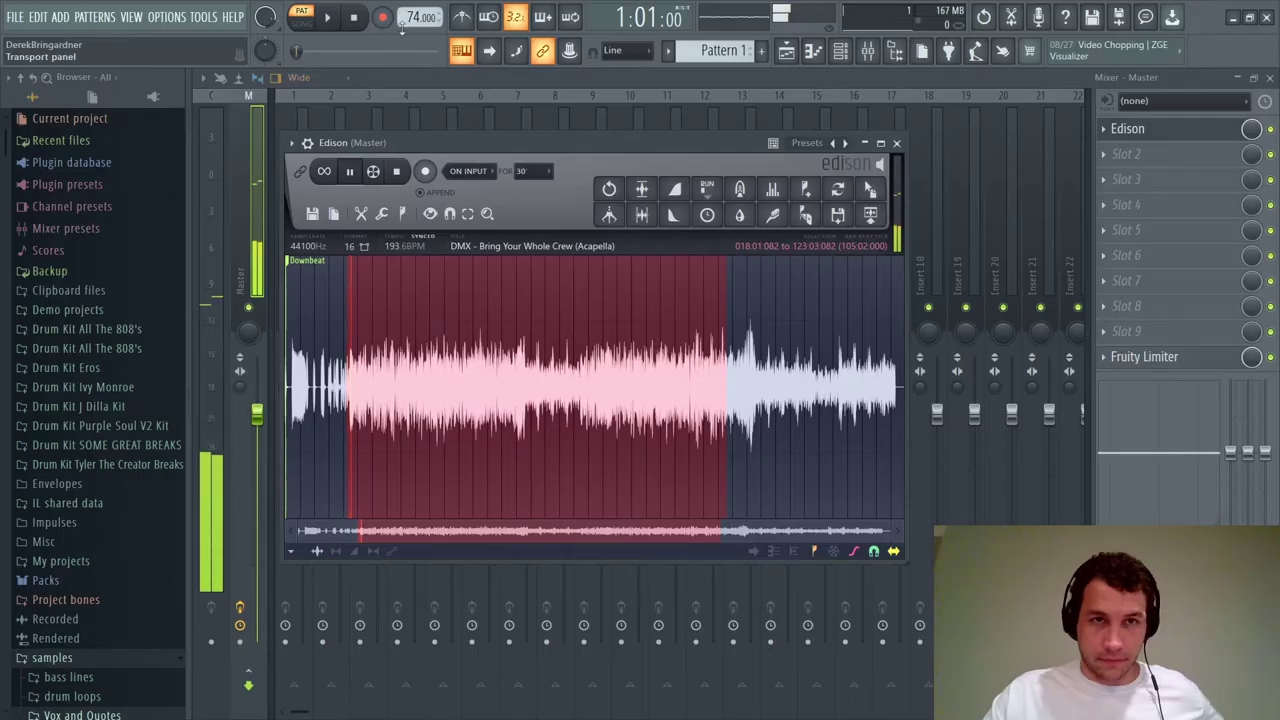
# - Tap the project tempo to 97 BPM along with the DMX acapella
pyautogui.rightClick(411, 18)
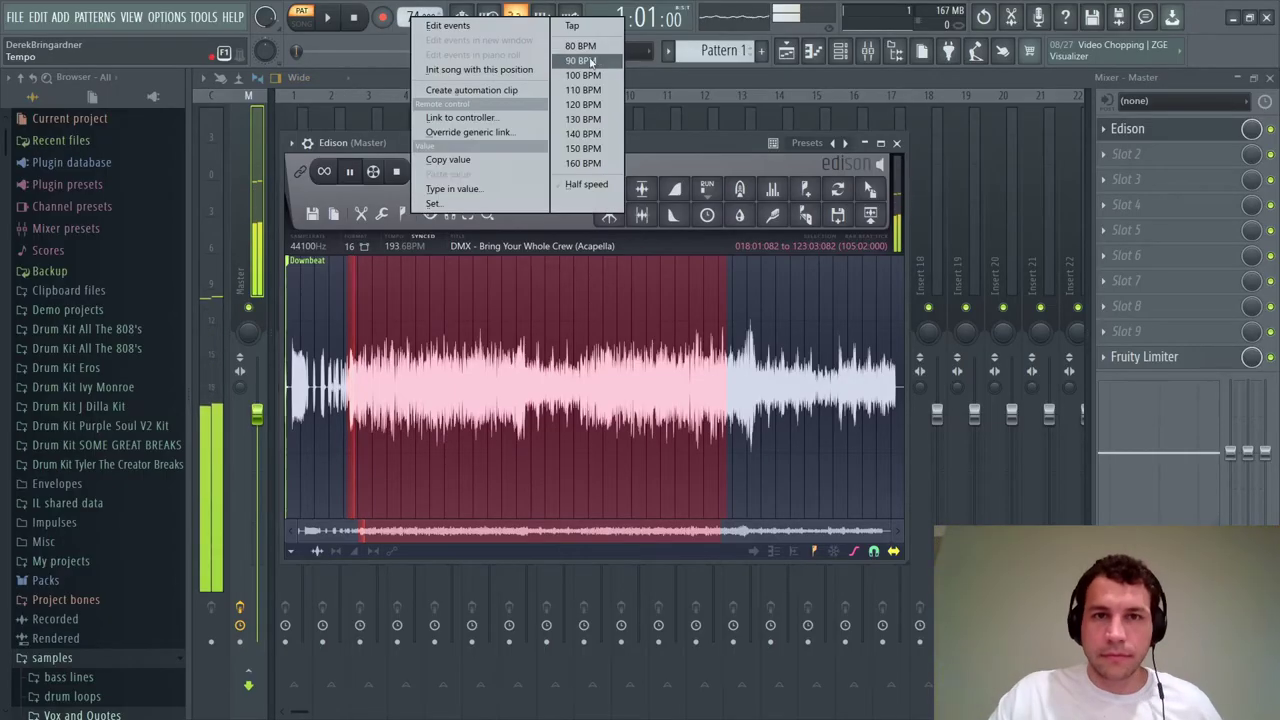
pyautogui.click(598, 25)
pyautogui.click(658, 310)
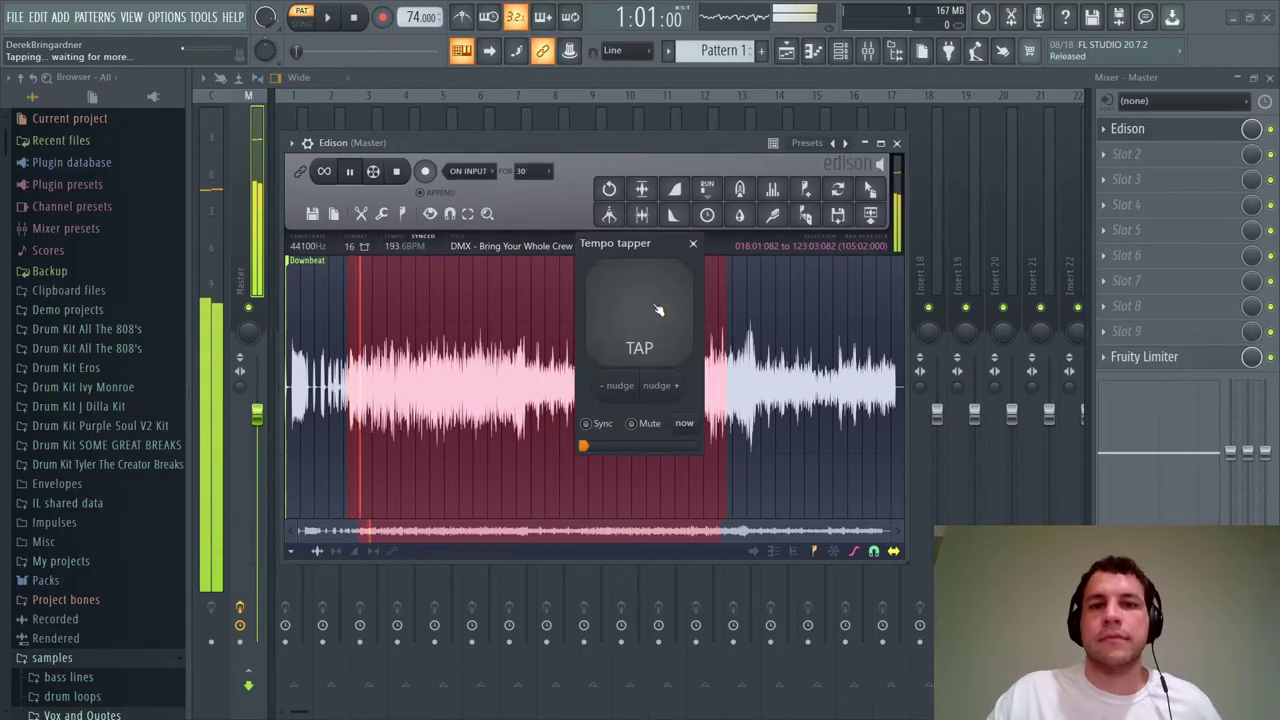
pyautogui.click(658, 310)
pyautogui.click(658, 311)
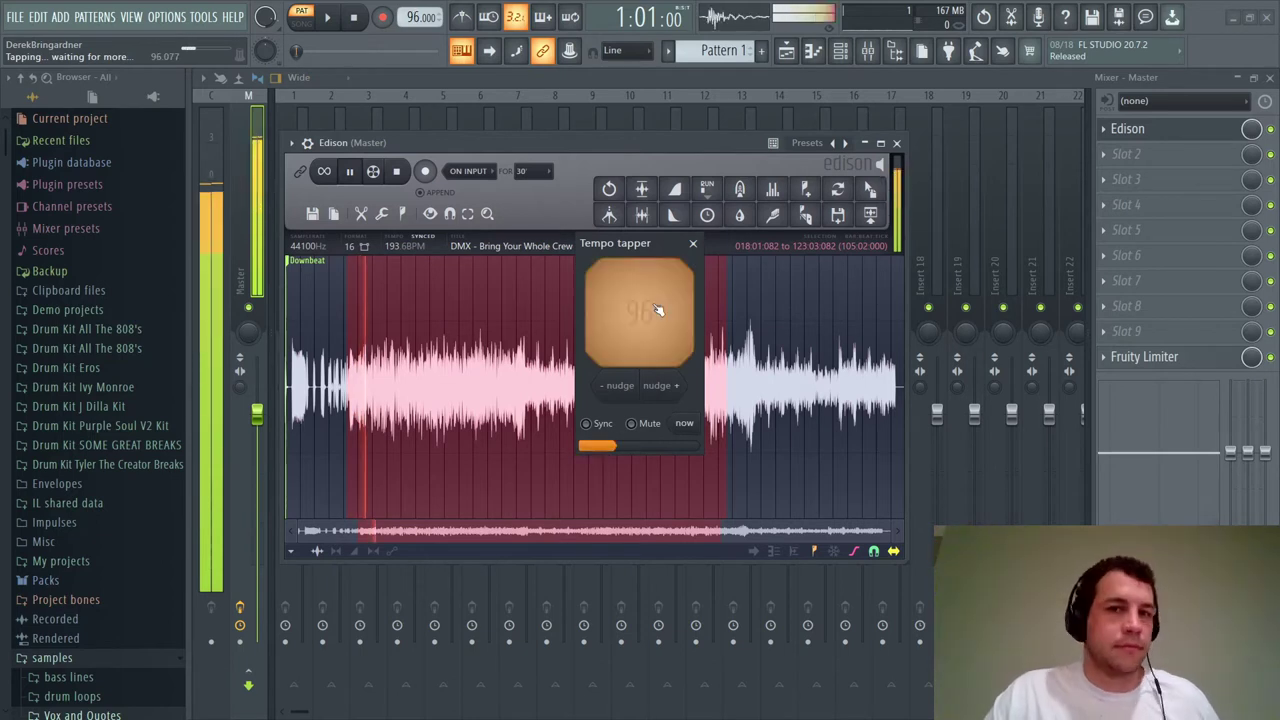
pyautogui.click(658, 311)
pyautogui.click(658, 311)
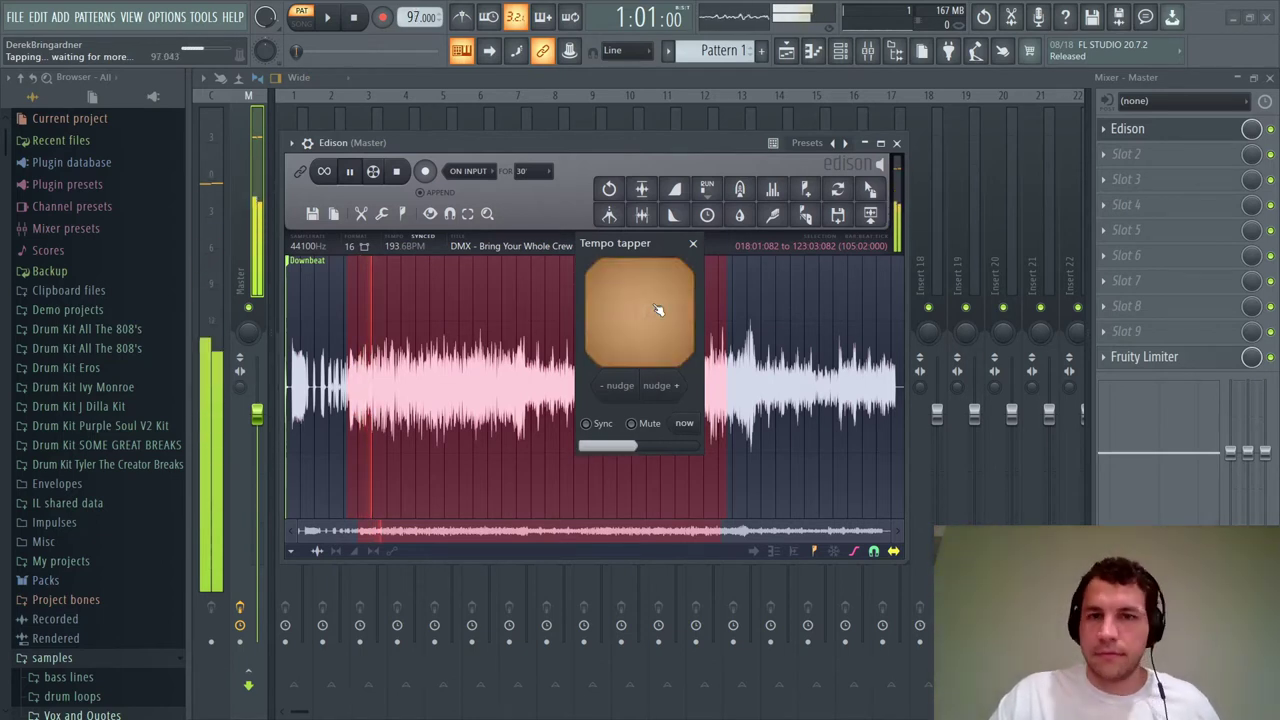
pyautogui.click(658, 311)
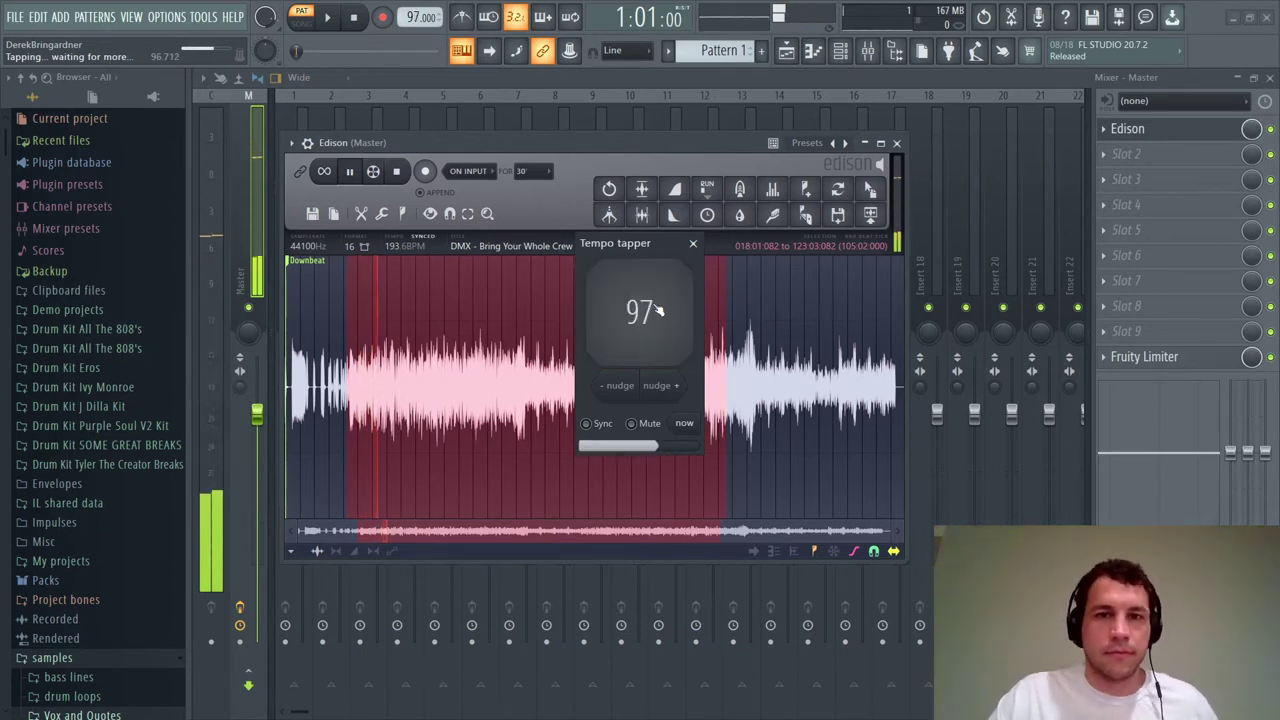
pyautogui.click(658, 311)
pyautogui.click(658, 311)
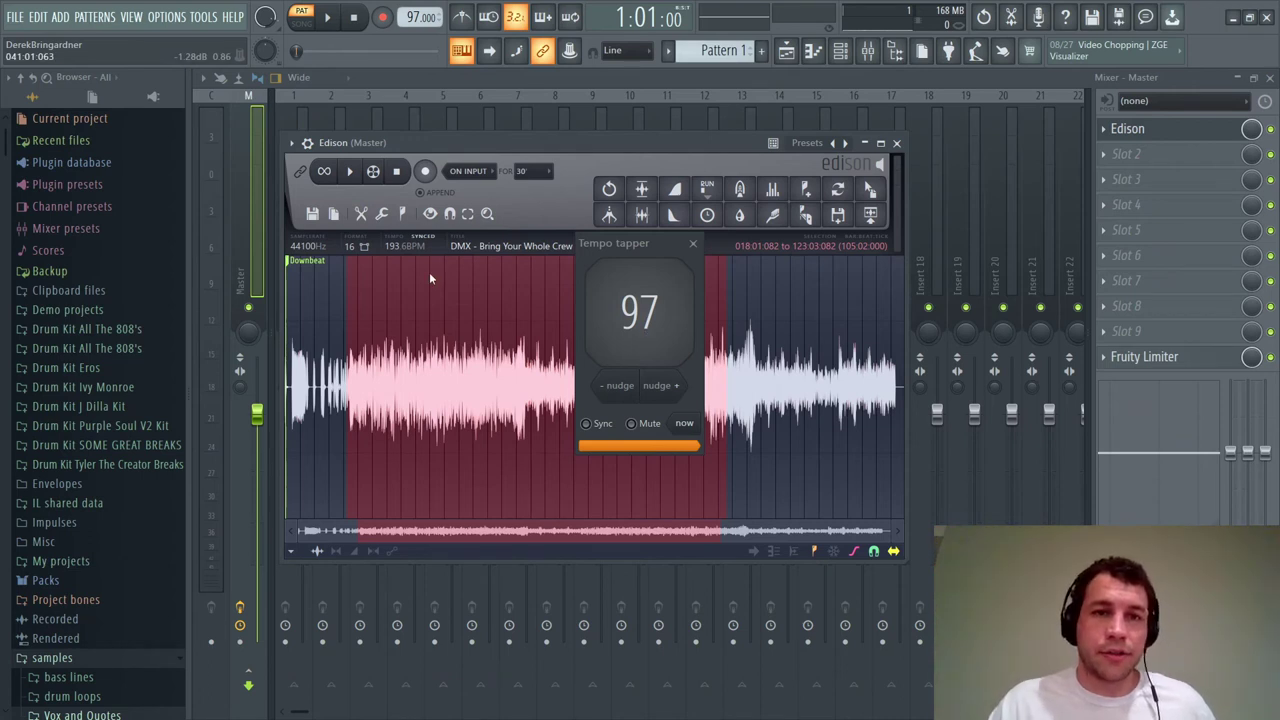
# - Close the tempo tapper and try a different tempo detection method
pyautogui.click(692, 243)
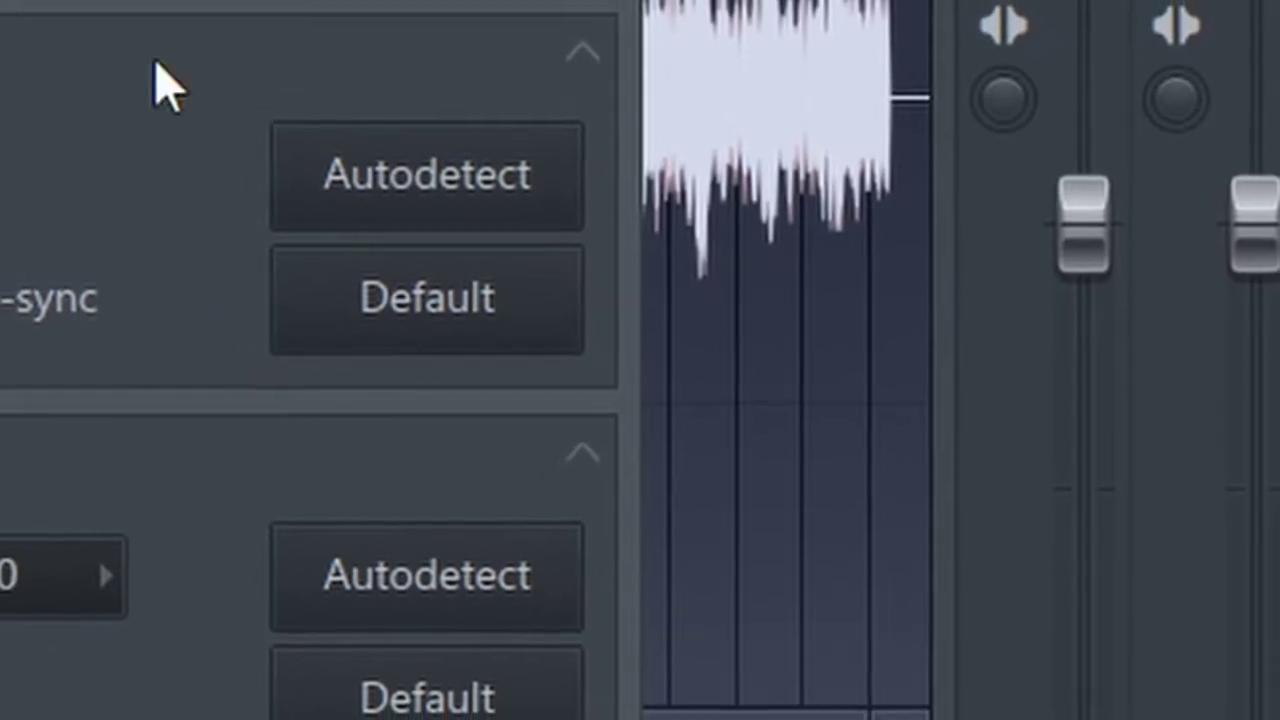
pyautogui.click(420, 205)
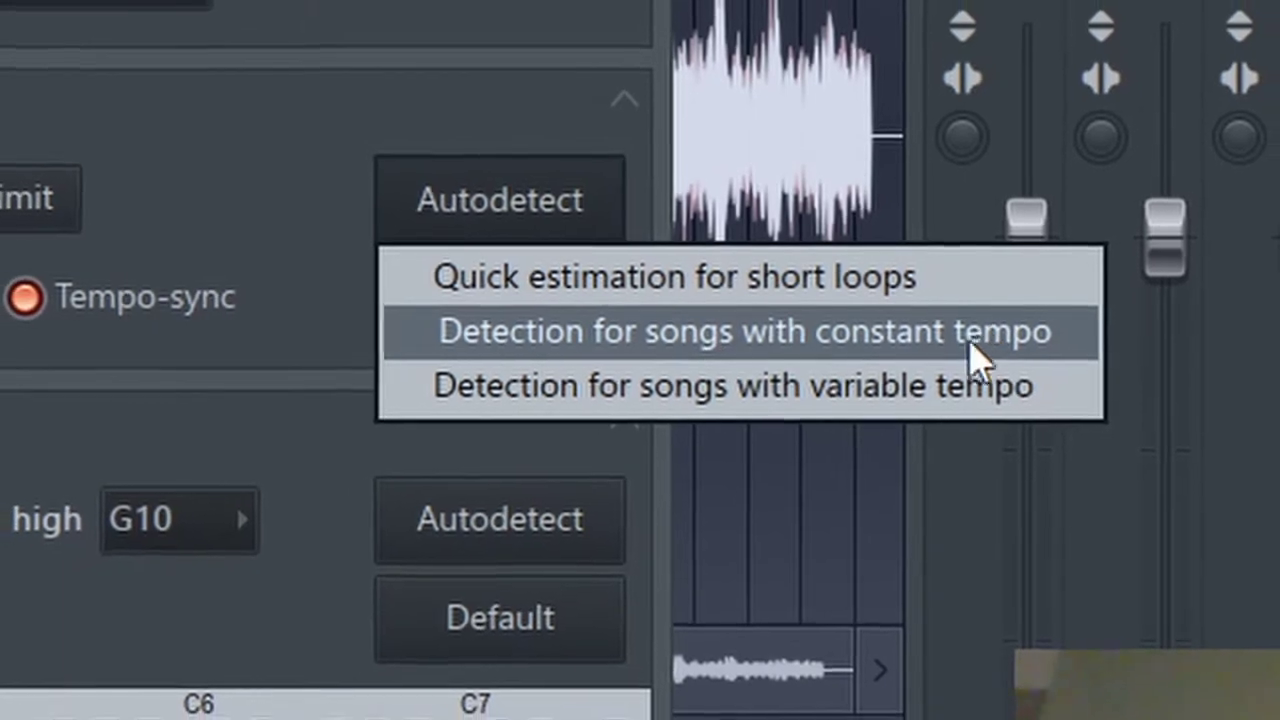
pyautogui.click(700, 276)
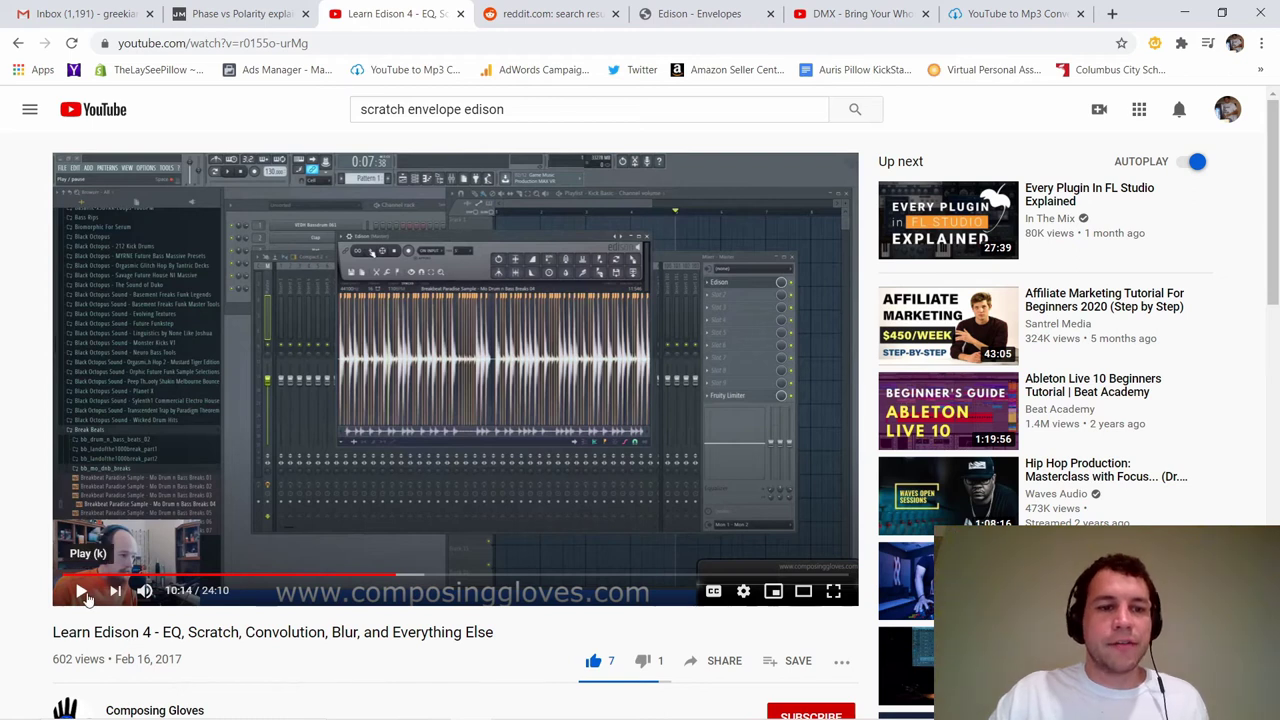
# - Open the Composing Gloves channel in a new tab and scroll through its uploads and playlists
pyautogui.rightClick(72, 697)
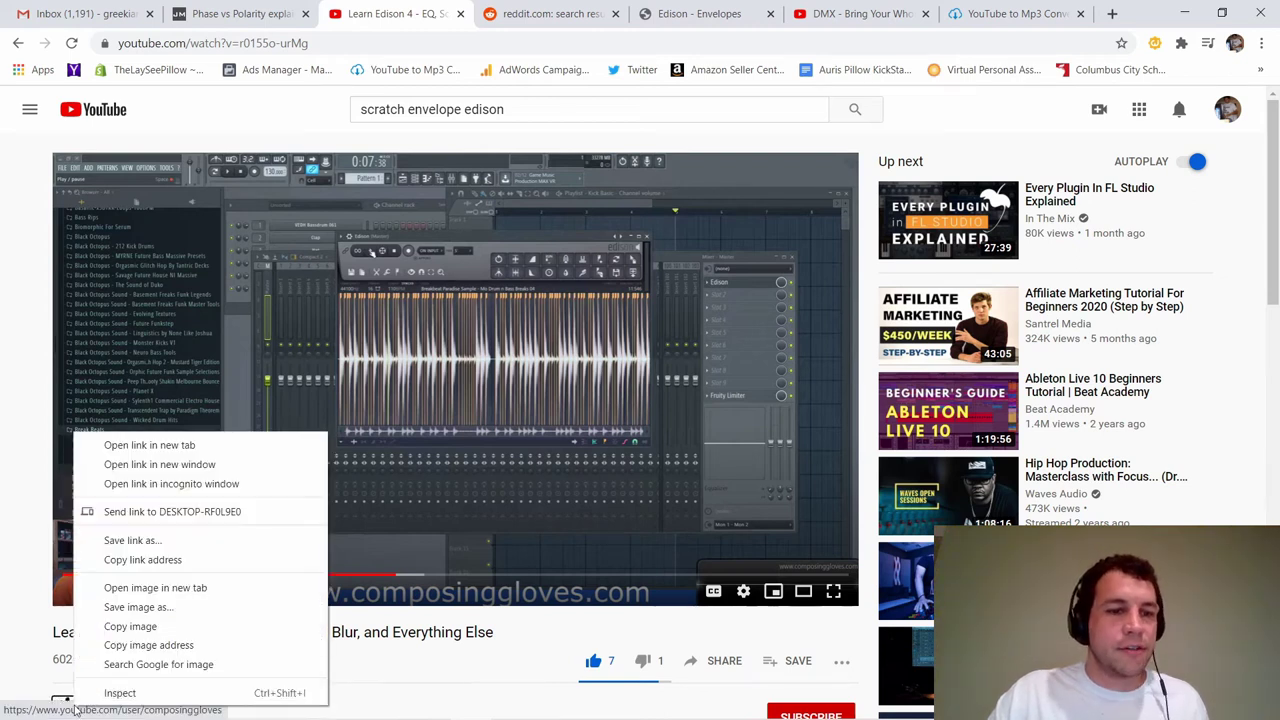
pyautogui.click(182, 450)
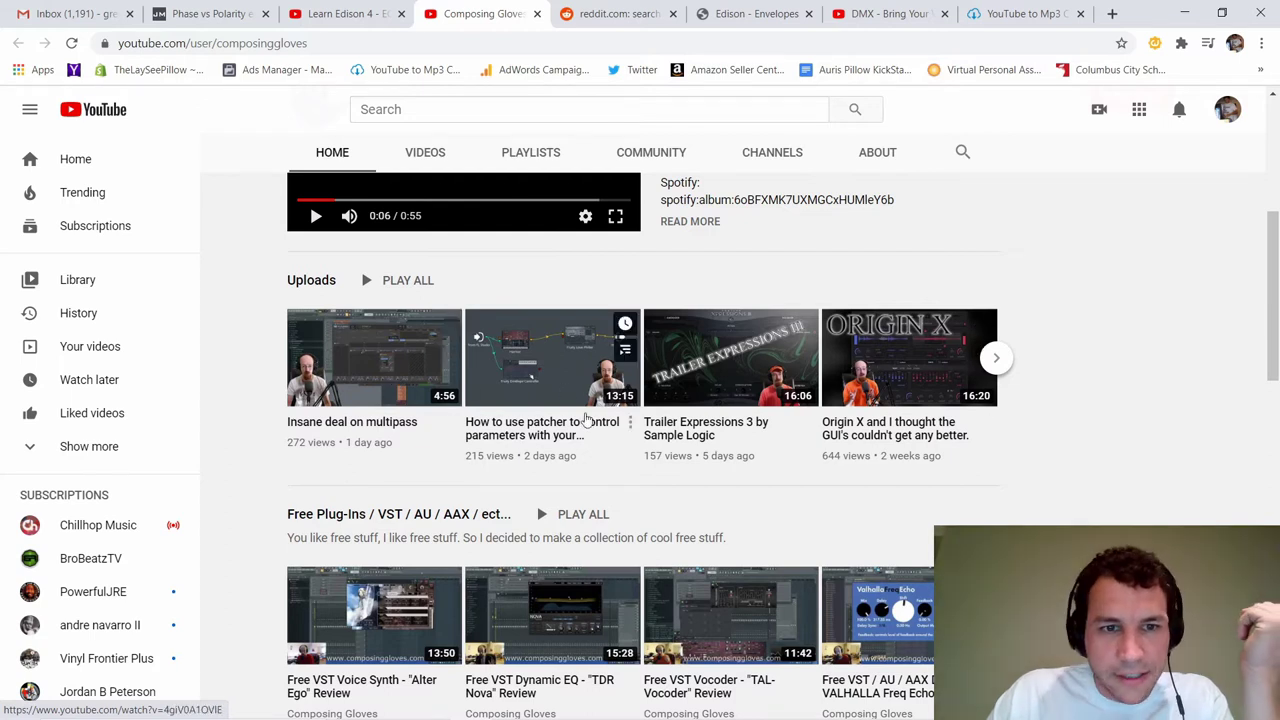
pyautogui.scroll(-2, 641, 385)
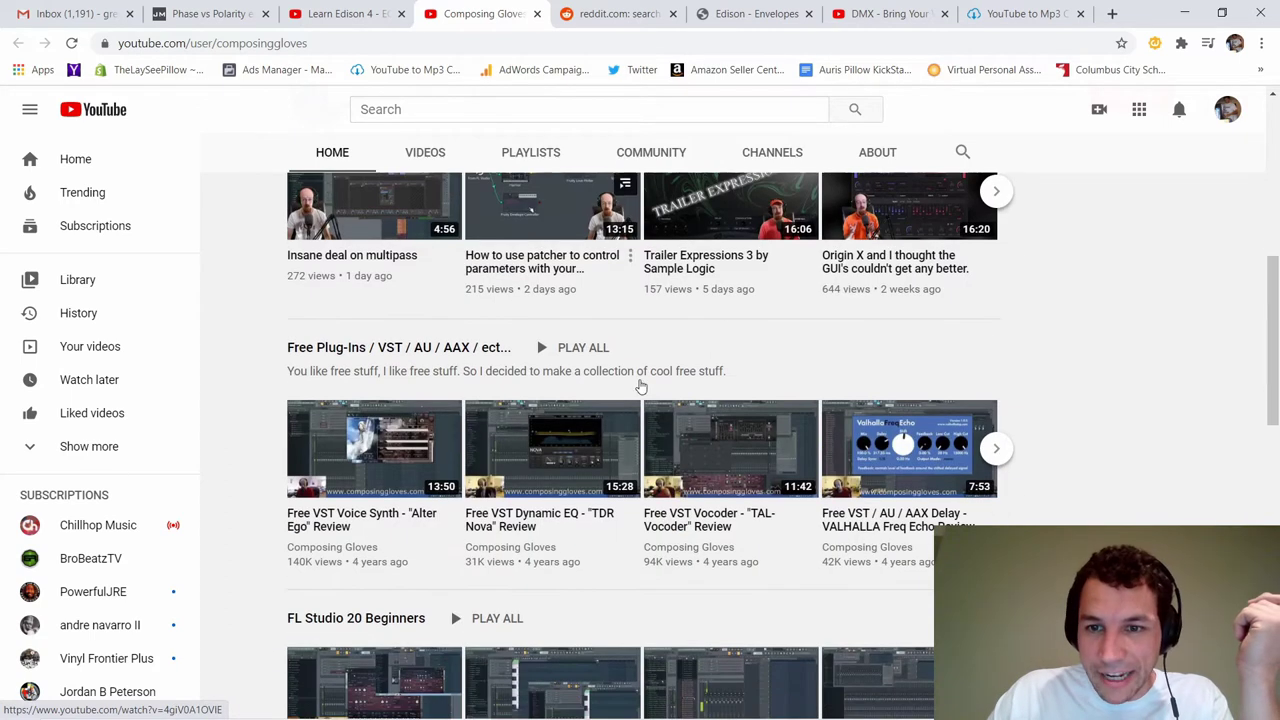
pyautogui.scroll(-1, 641, 385)
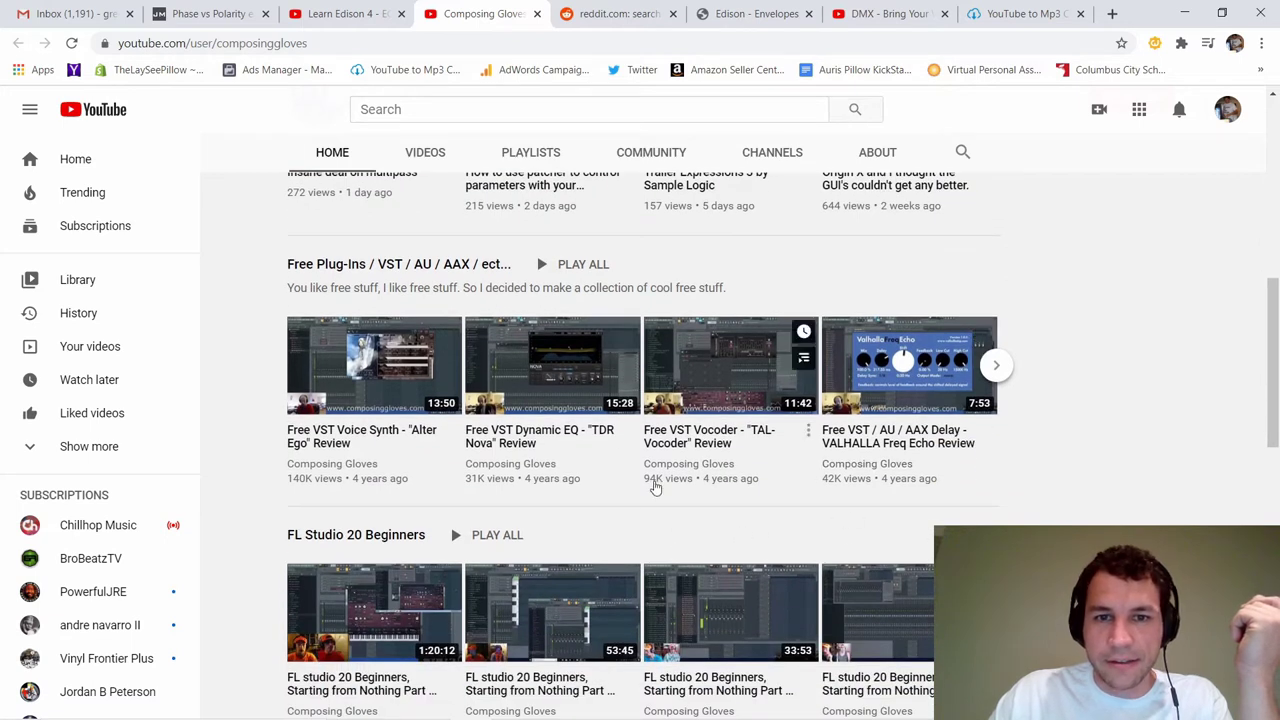
pyautogui.scroll(10, 458, 199)
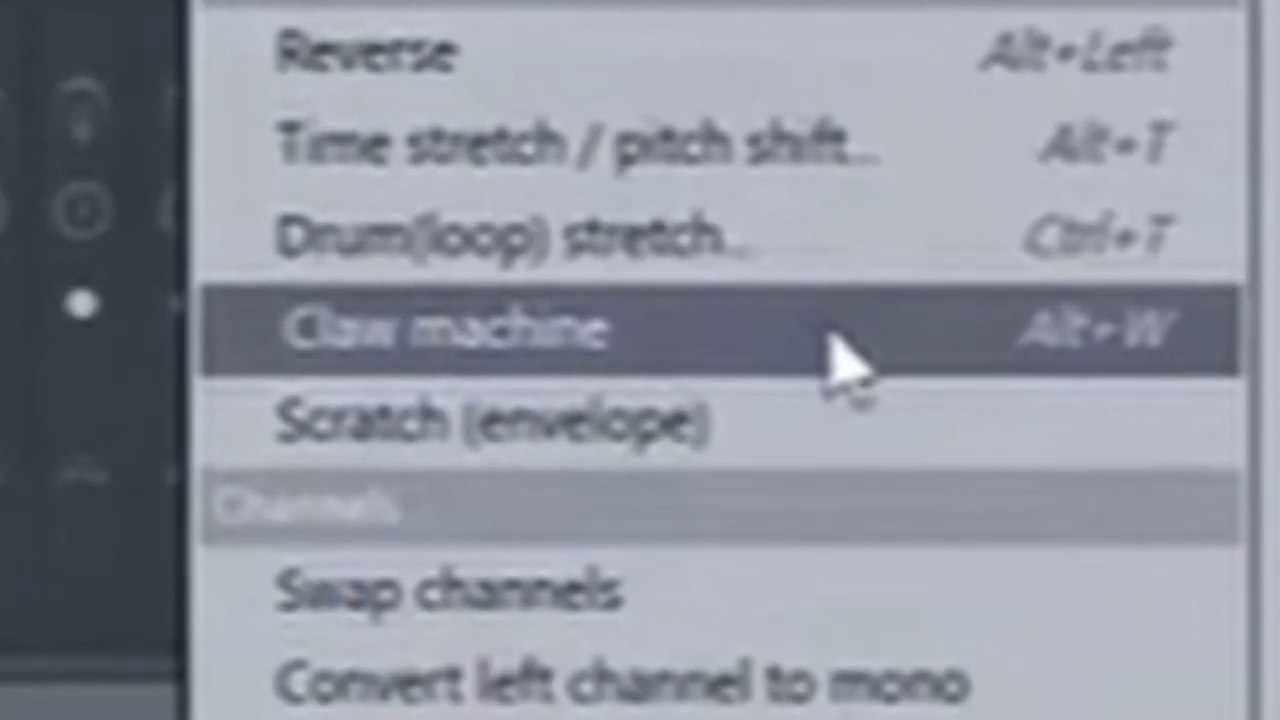
# - Open Edison's Claw machine and look over its Period and Trash every options
pyautogui.click(810, 370)
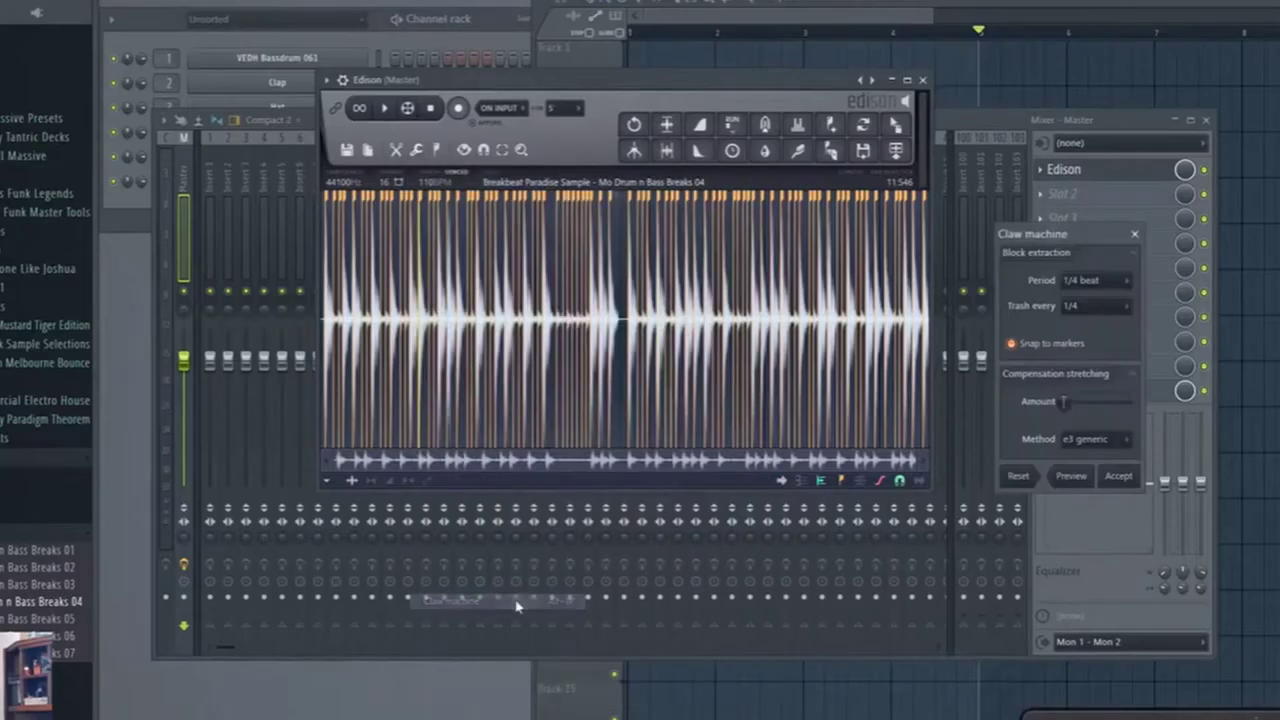
pyautogui.moveTo(1054, 243); pyautogui.dragTo(1009, 157)
pyautogui.click(1060, 200)
pyautogui.click(1048, 227)
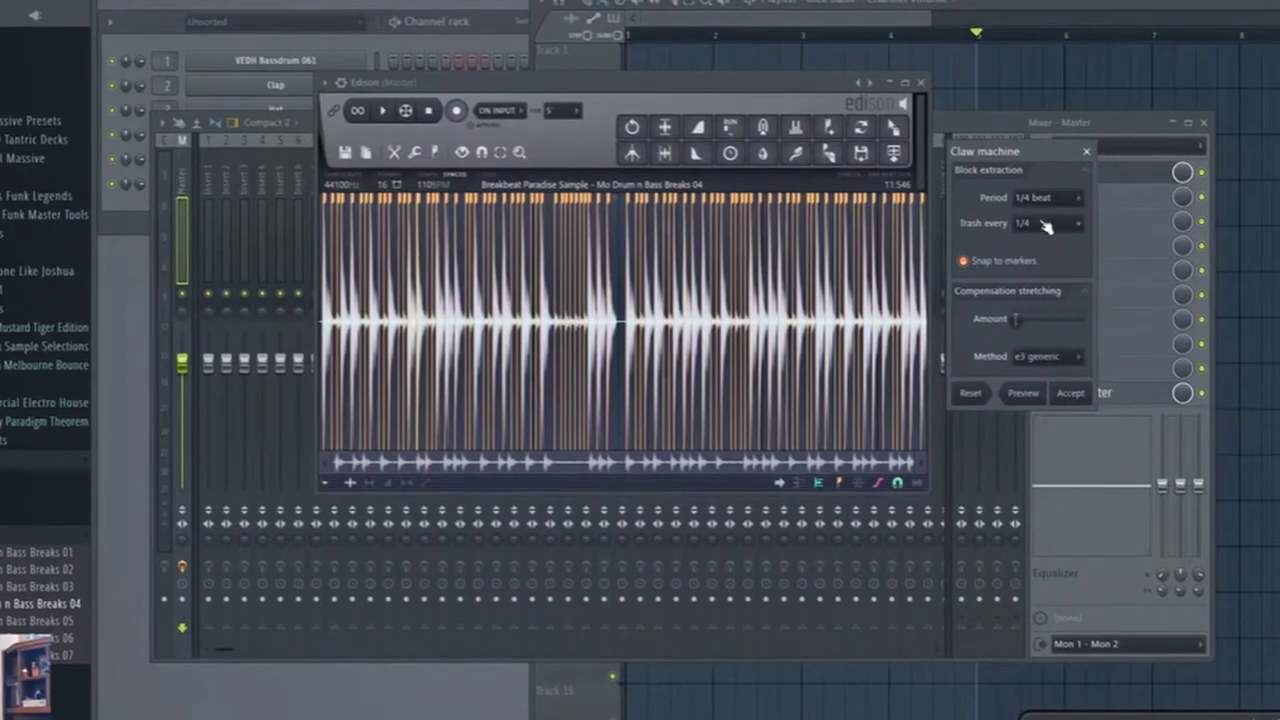
pyautogui.click(1048, 200)
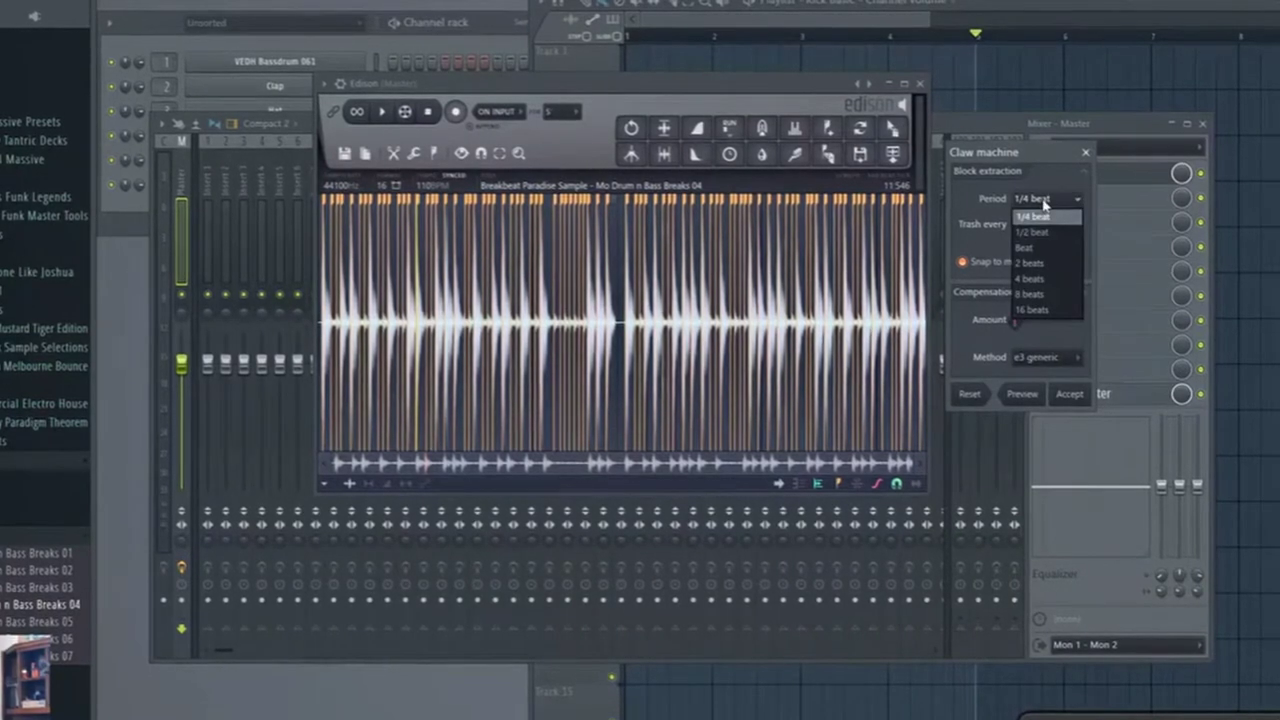
pyautogui.click(1045, 206)
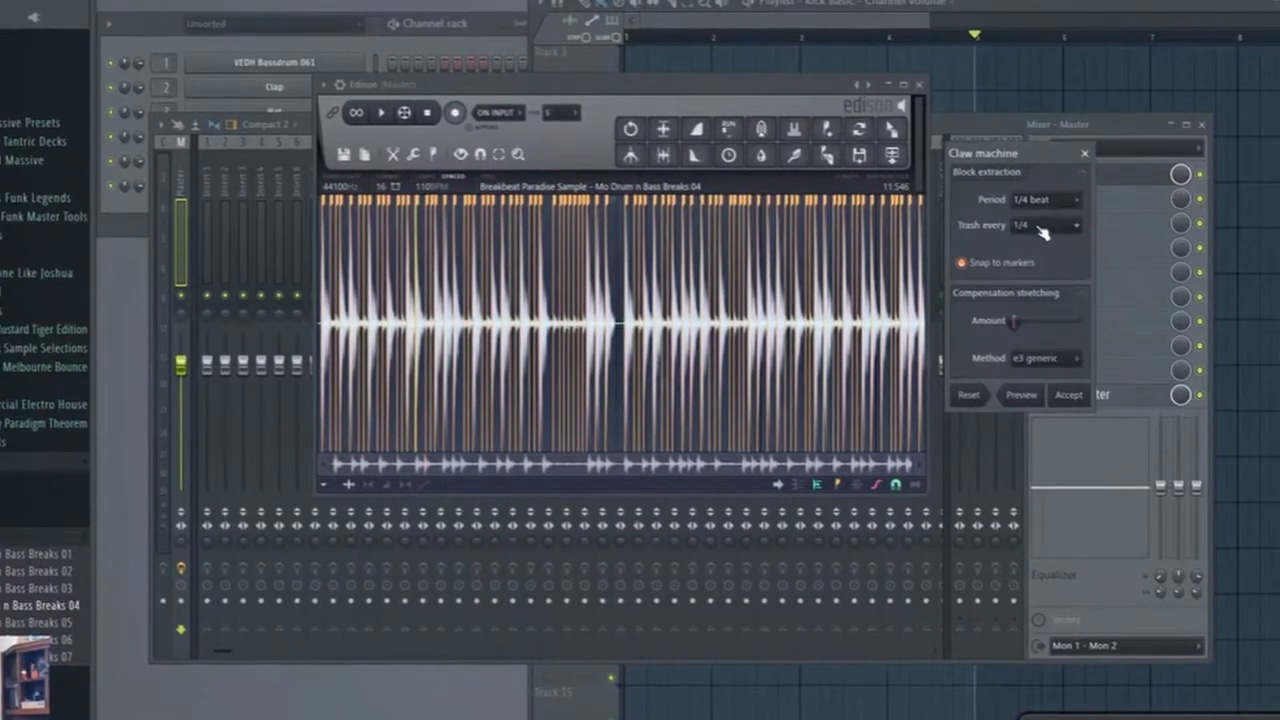
pyautogui.click(1038, 228)
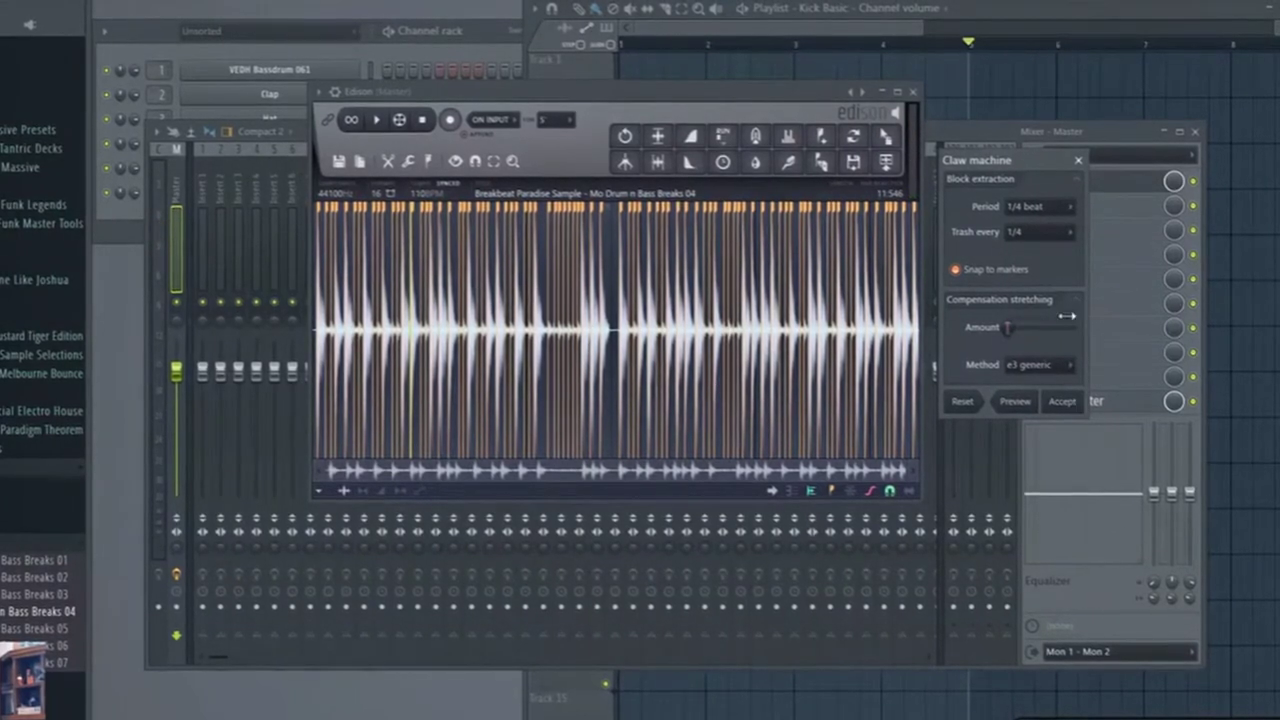
# - Audition Claw machine with Trash every at 3/3, then return it to 1/4
pyautogui.click(1043, 233)
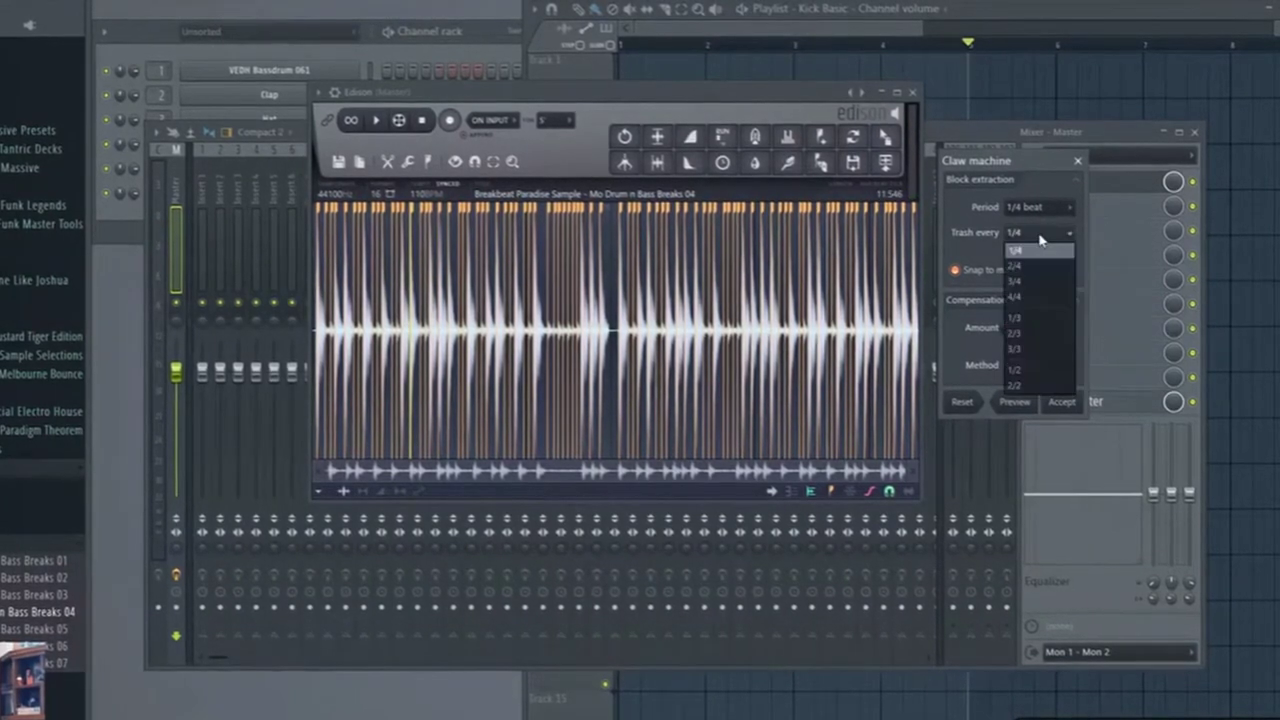
pyautogui.click(1034, 352)
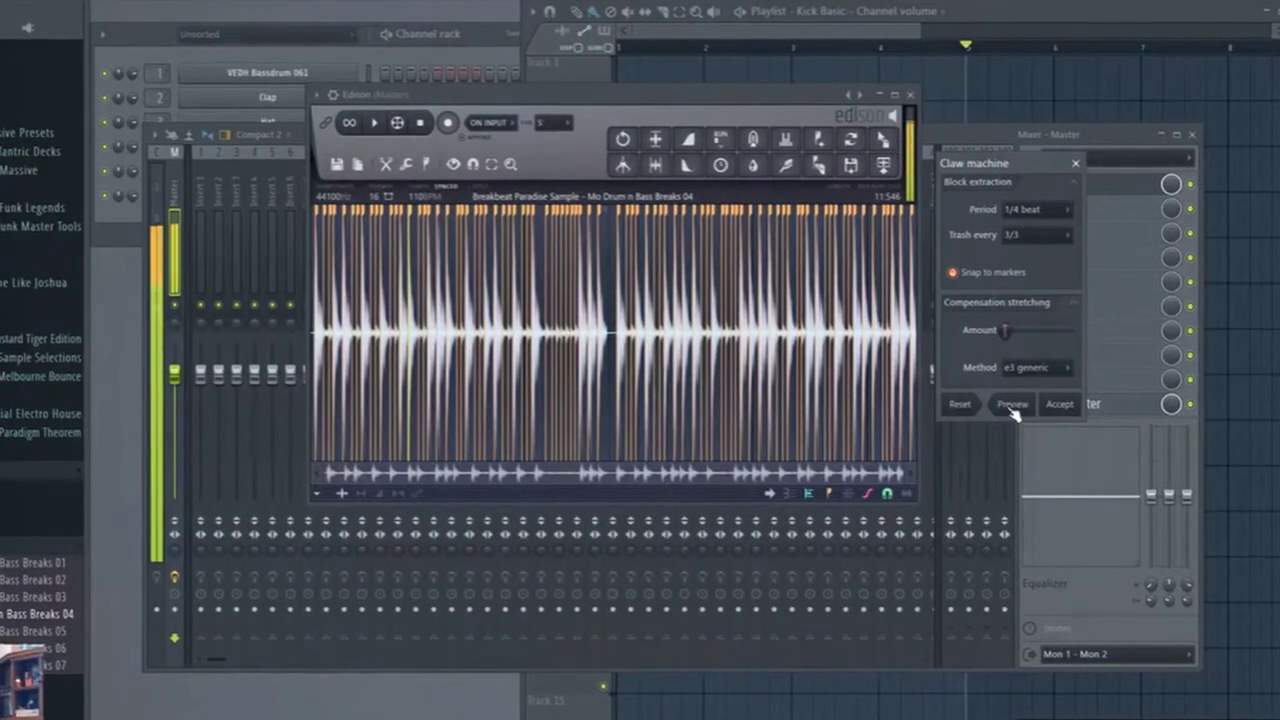
pyautogui.click(1050, 240)
pyautogui.click(1040, 256)
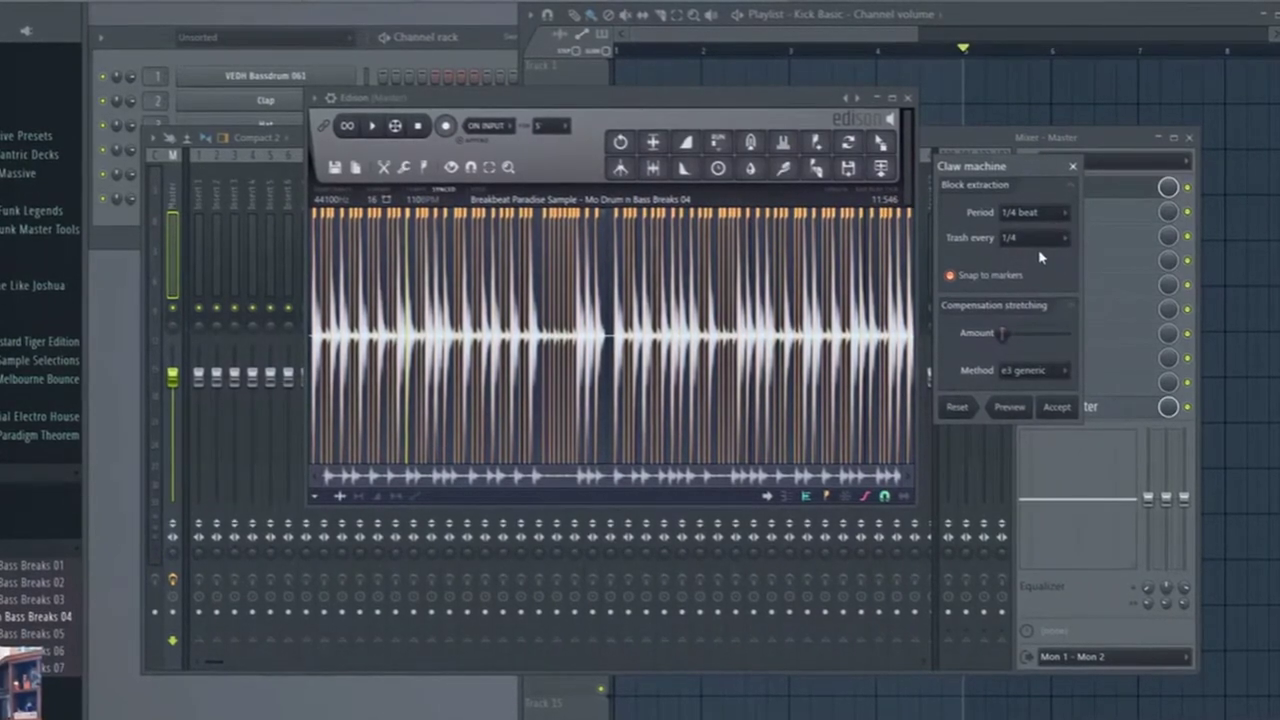
pyautogui.click(1040, 214)
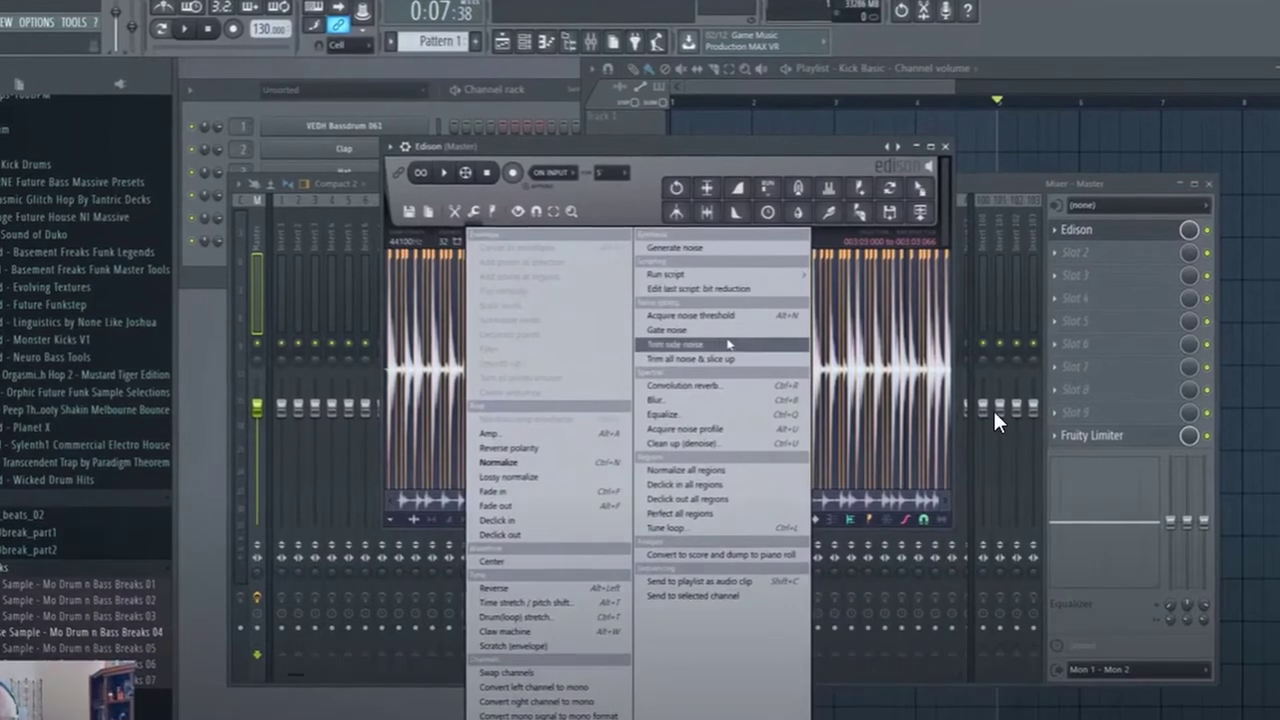
# - Search 'bit' to read the Wikipedia Bitcrusher article, then search YouTube for 'bit ccrusher fl studio'
pyautogui.press('Escape')
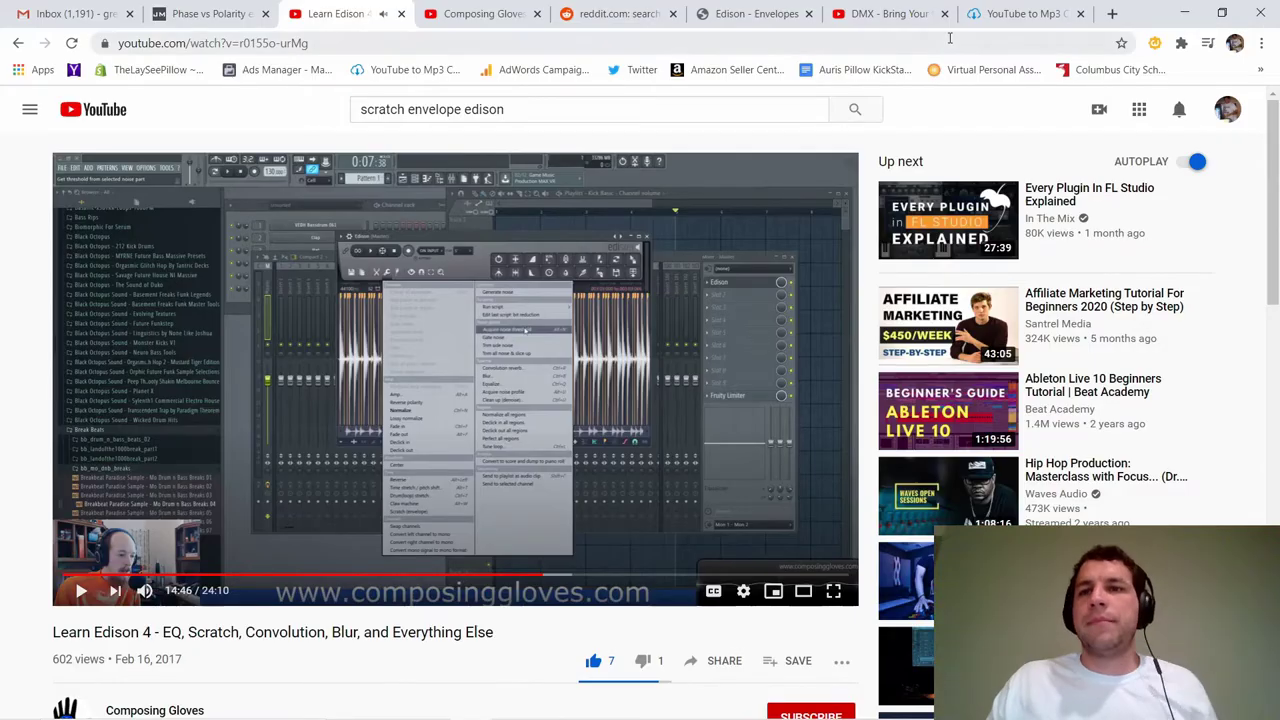
pyautogui.hotkey('ctrl', 't')
pyautogui.click(787, 45)
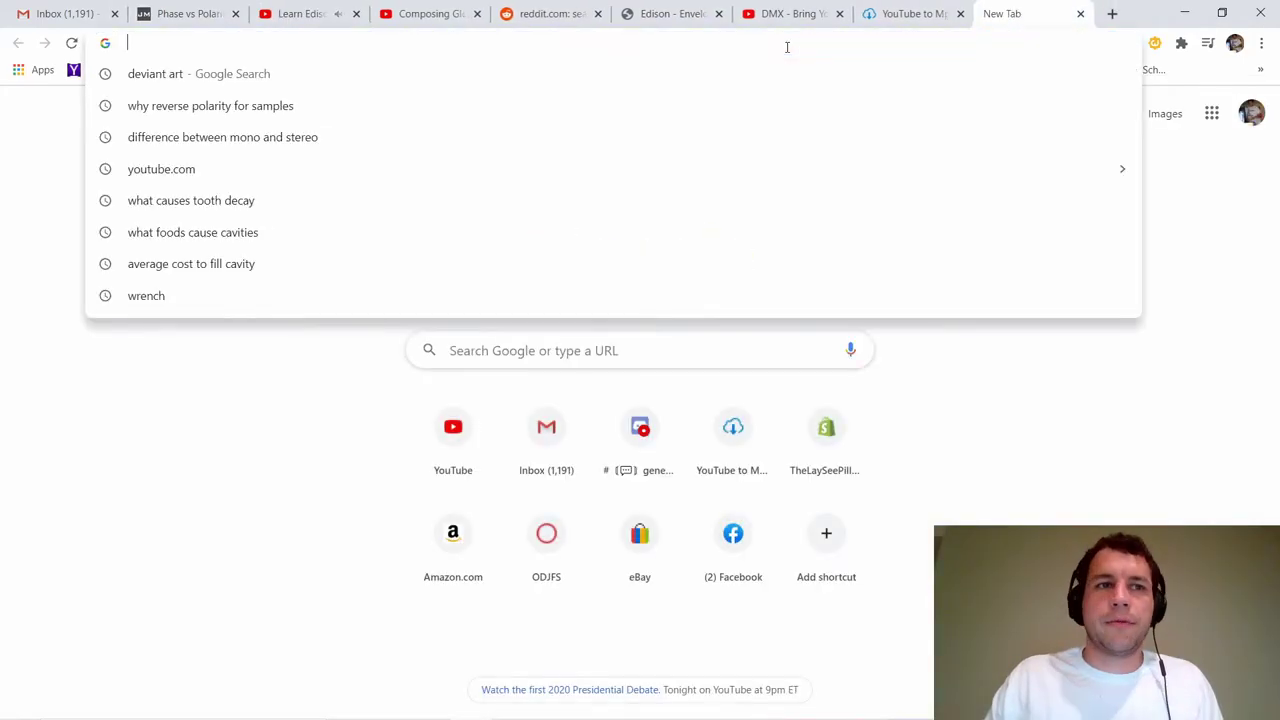
pyautogui.write('bit ccrusher fl studio')
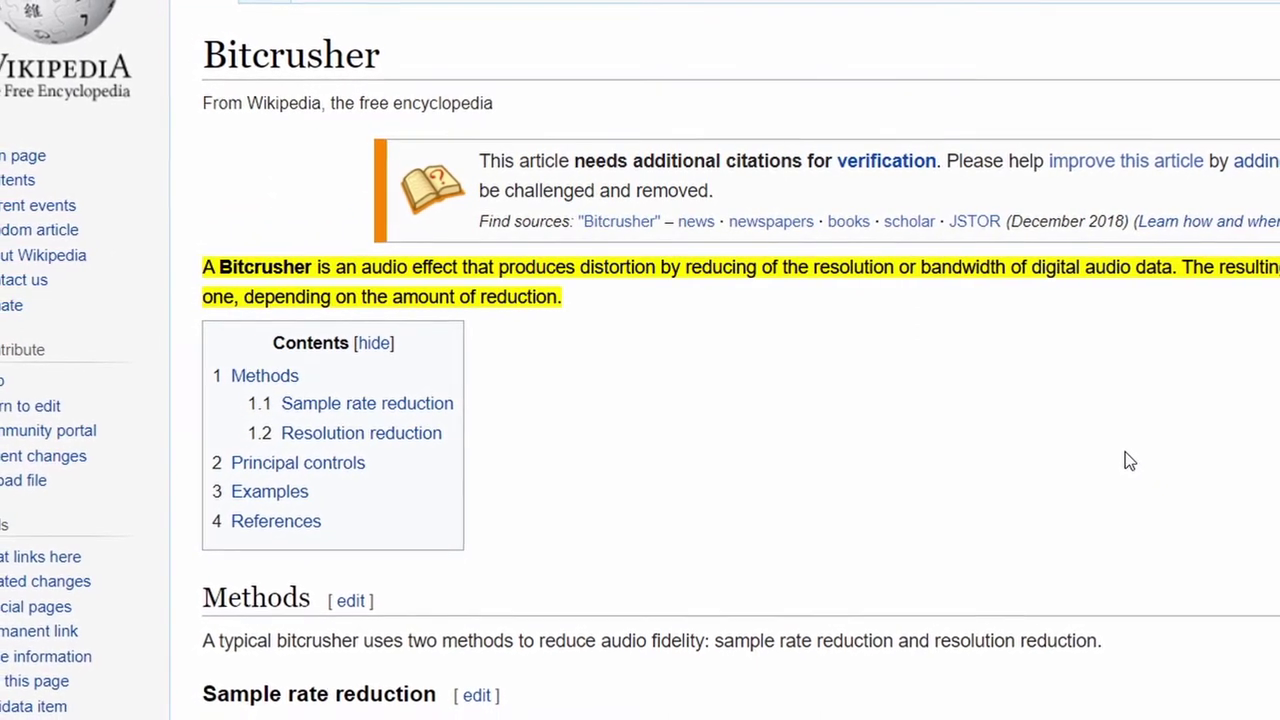
pyautogui.press('Return')
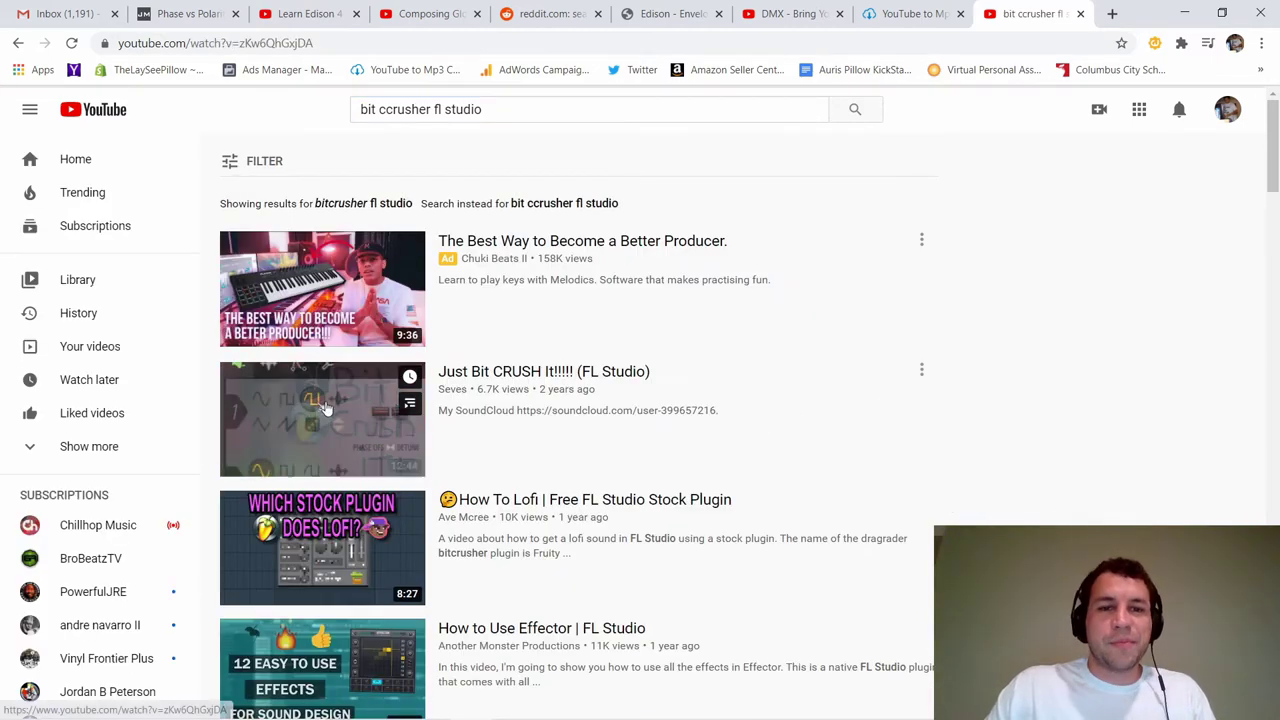
# - Play 'Just Bit CRUSH It!!!!! (FL Studio)' fullscreen and skip ahead to about 10:37
pyautogui.click(325, 408)
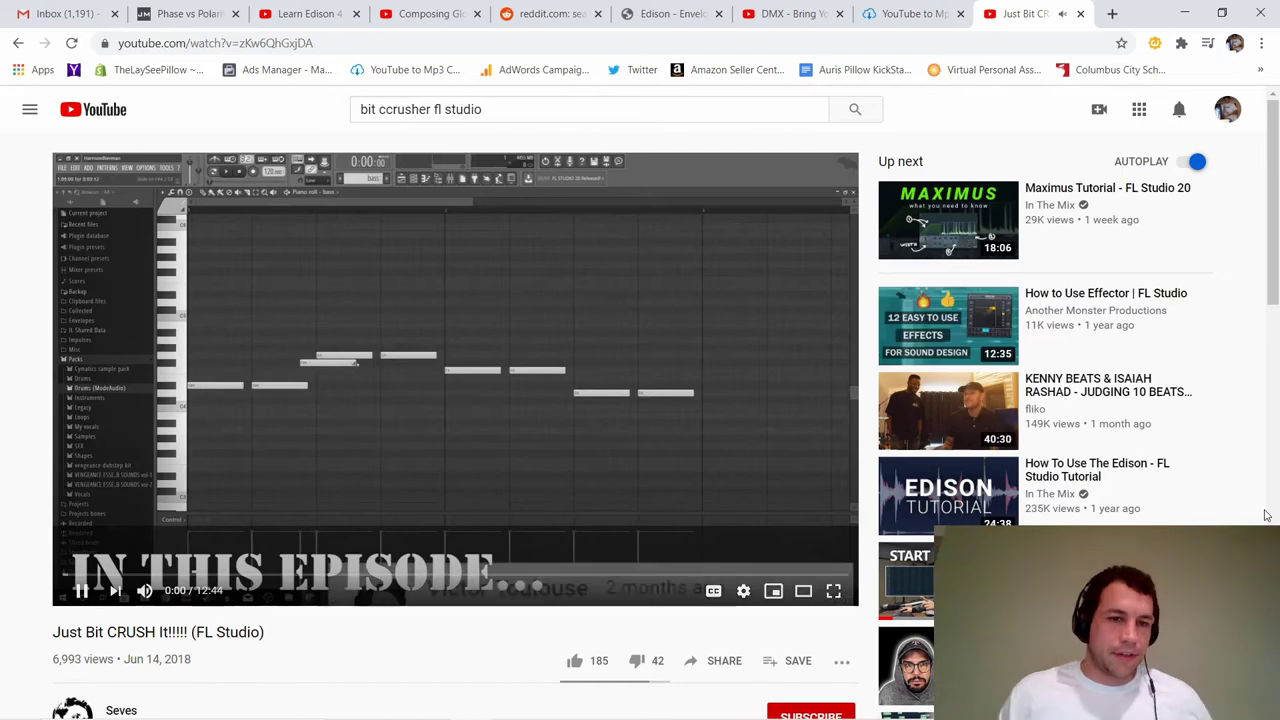
pyautogui.press('f')
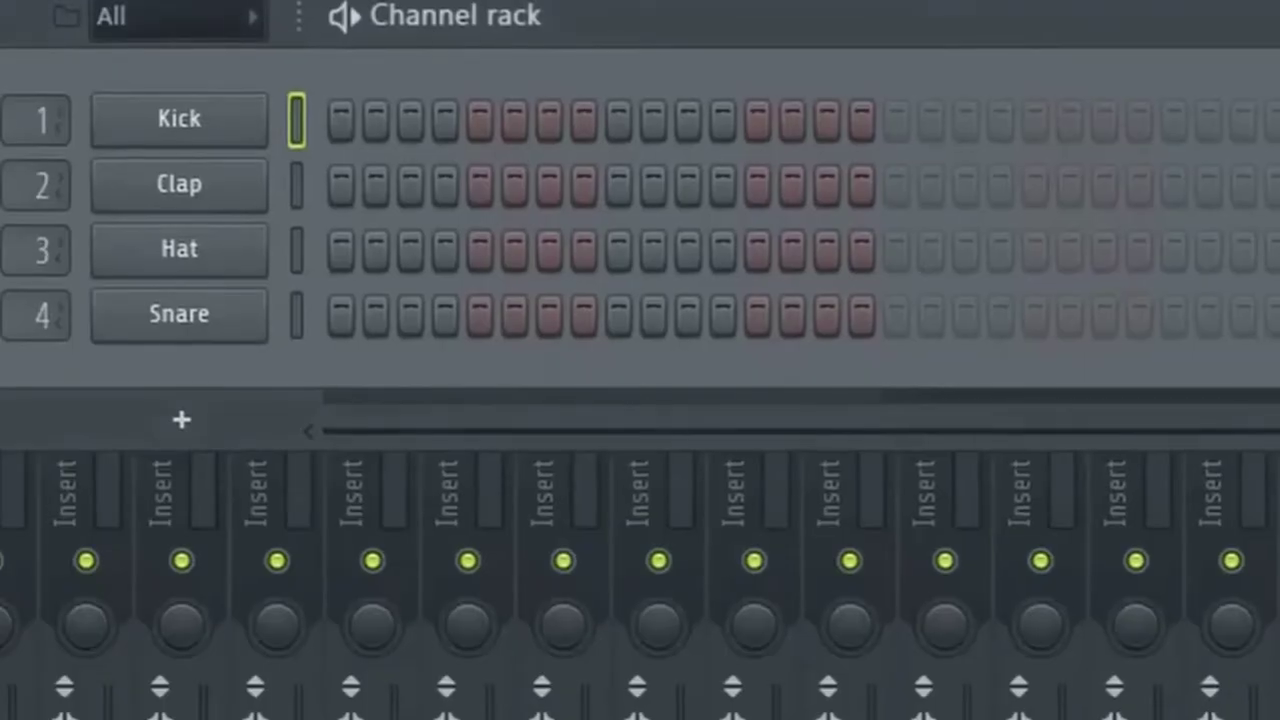
pyautogui.rightClick(242, 124)
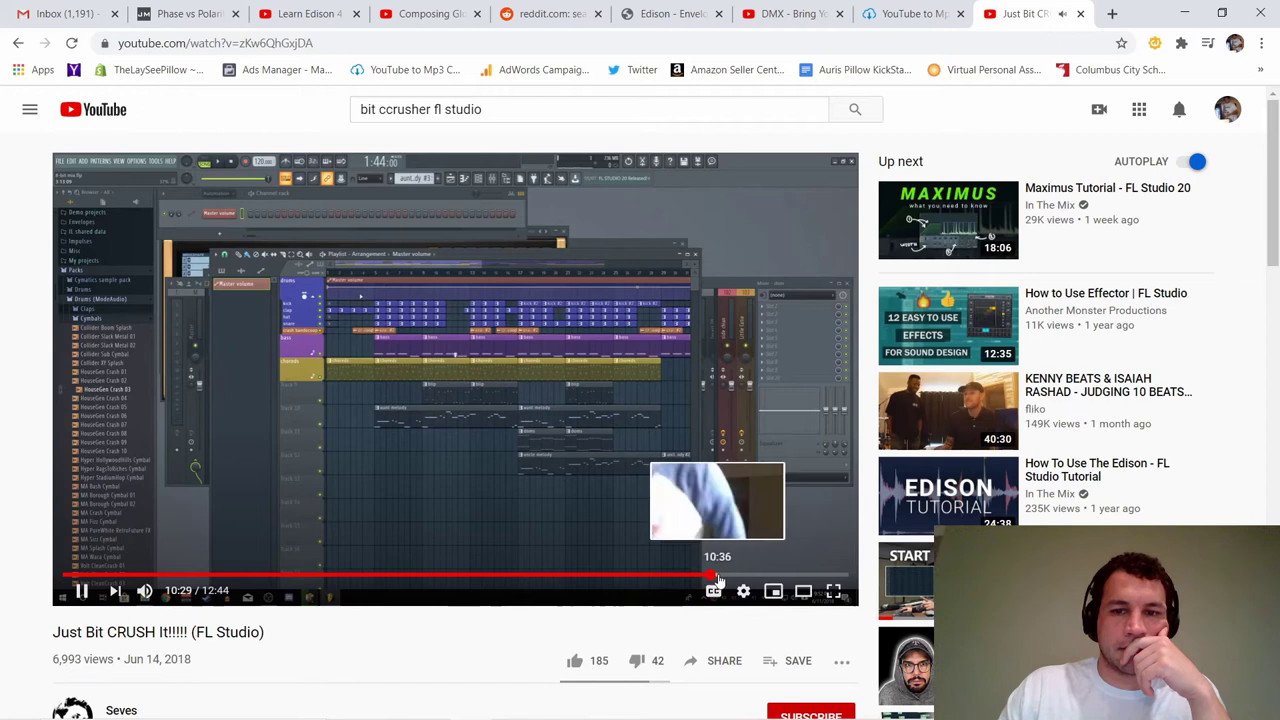
pyautogui.click(717, 578)
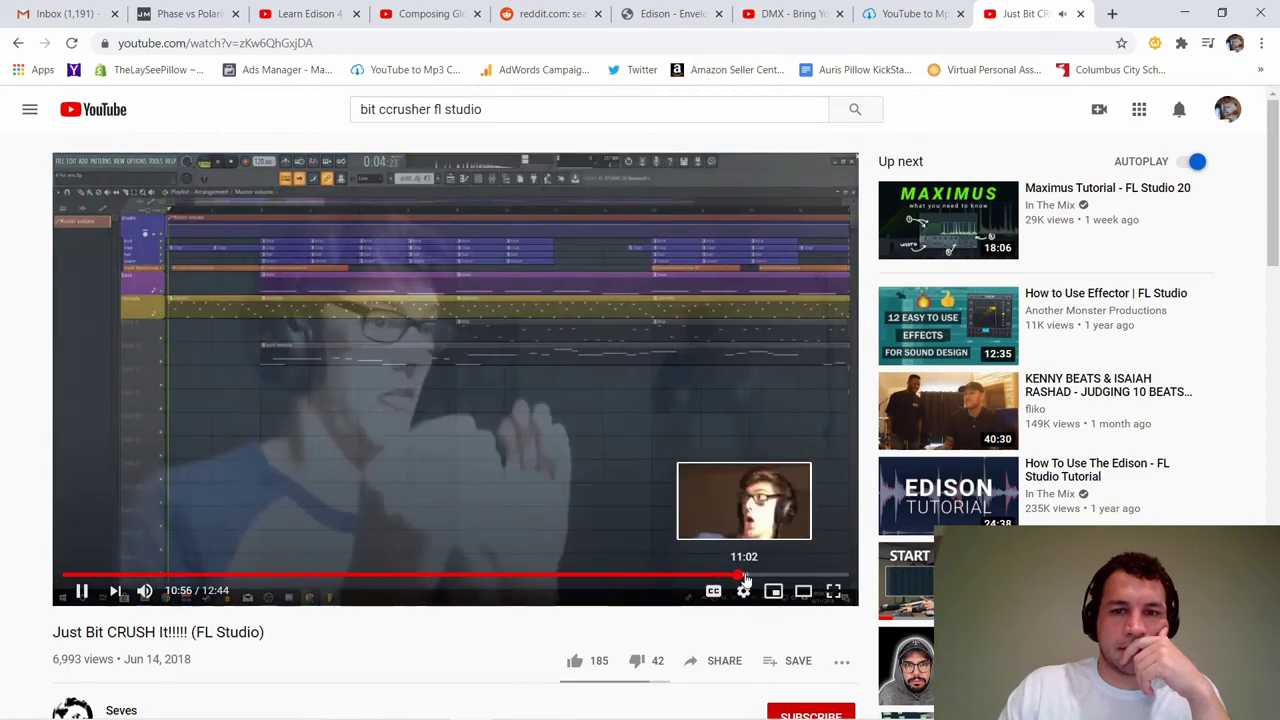
# - Skim the bit crush video around 11:01–11:09, then move the playhead to 4:13
pyautogui.click(744, 576)
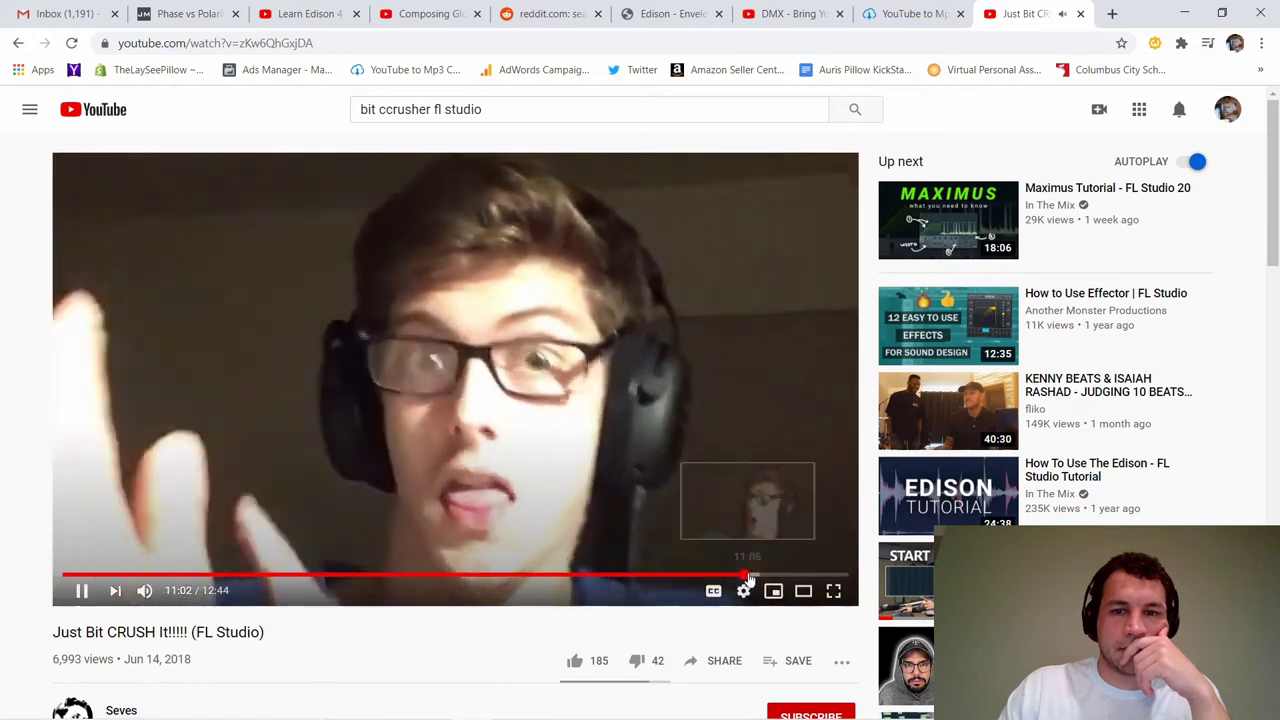
pyautogui.click(750, 577)
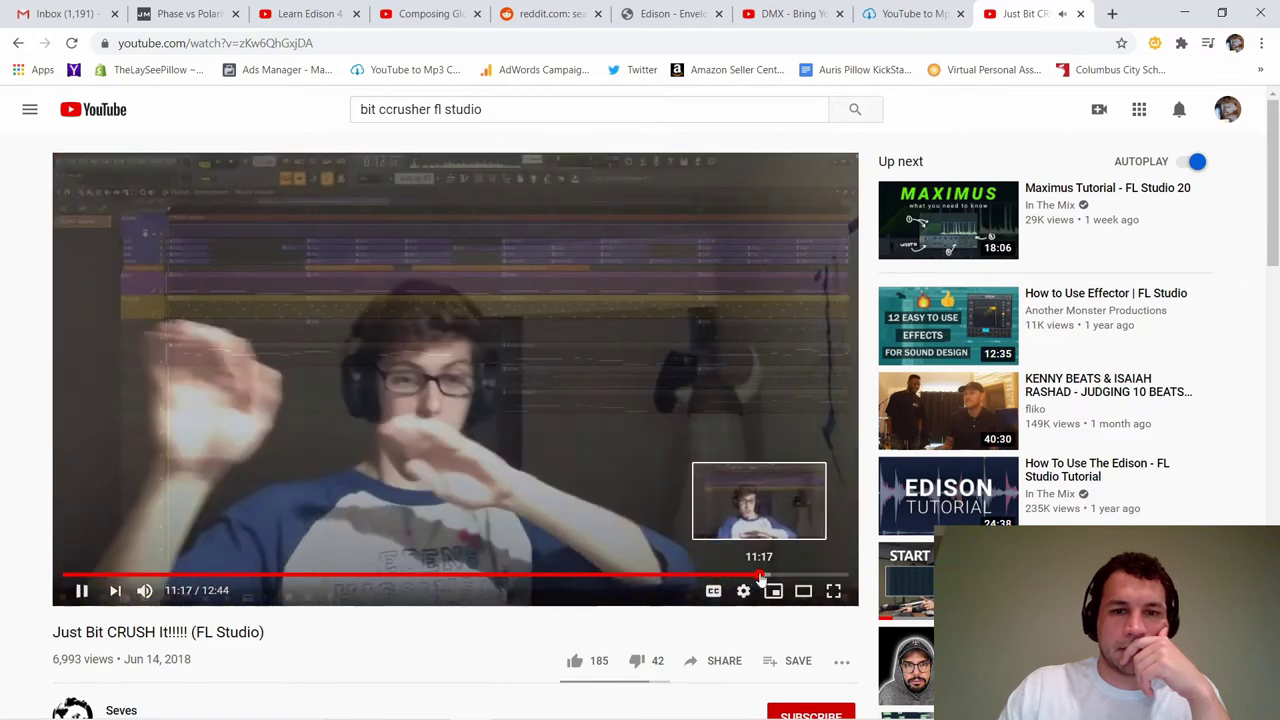
pyautogui.click(750, 577)
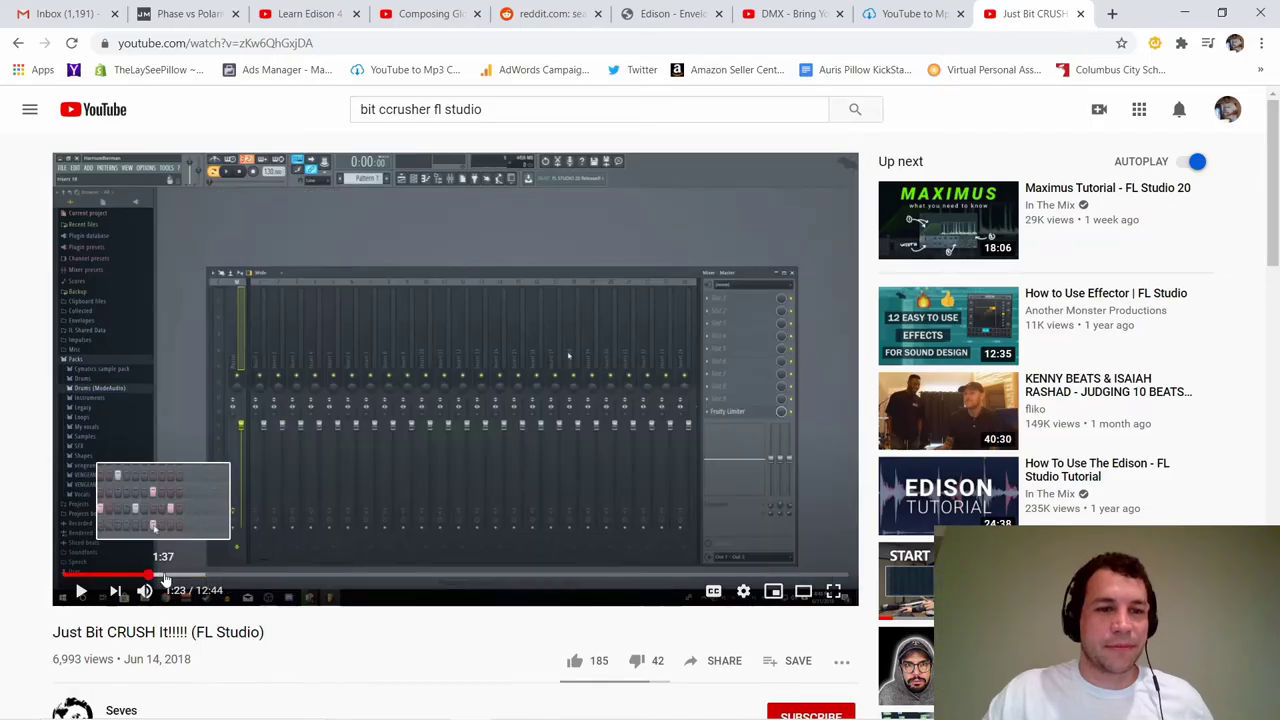
pyautogui.moveTo(201, 575); pyautogui.dragTo(323, 578)
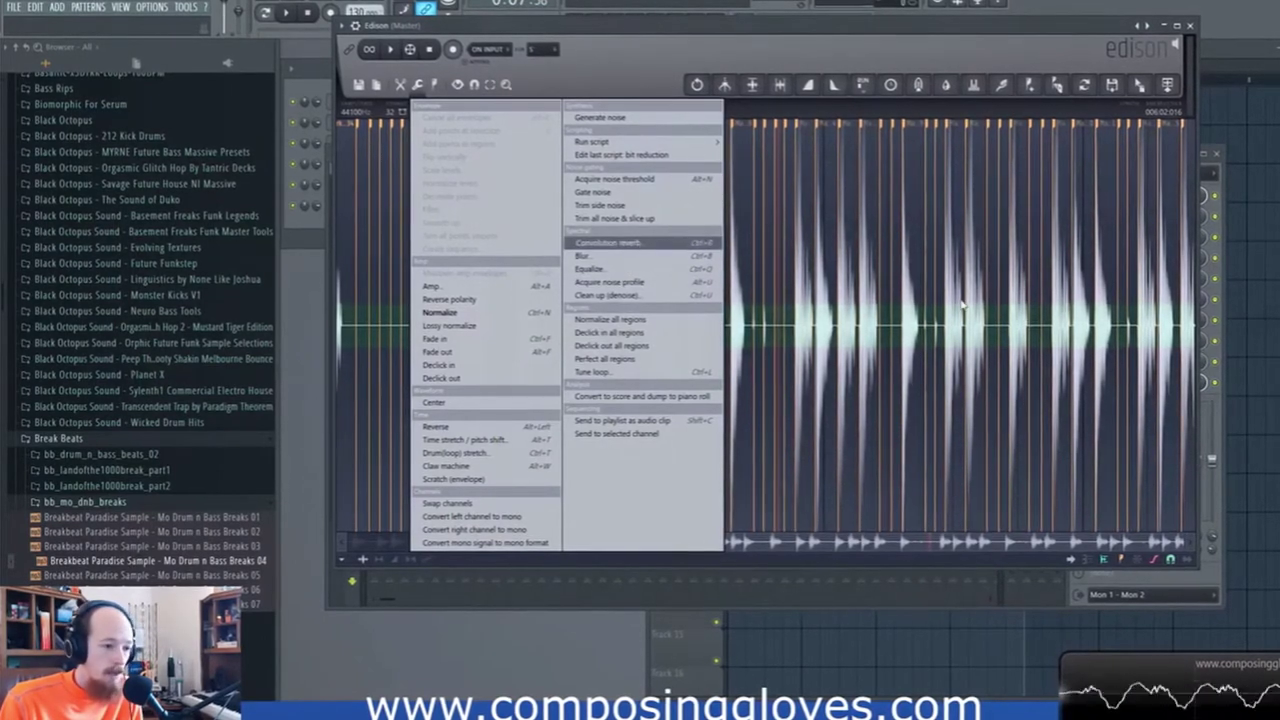
# - Open Edison's Convolution reverb, reposition its window, and expand the Impulse section
pyautogui.click(632, 245)
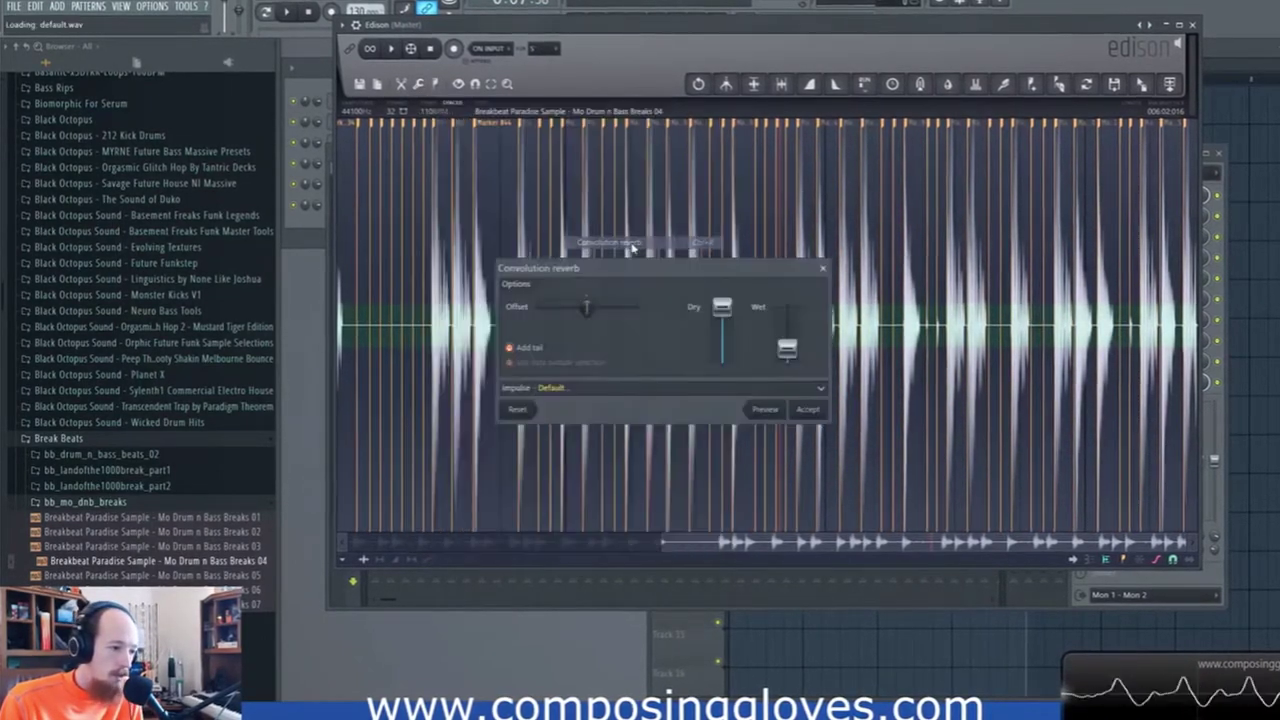
pyautogui.moveTo(657, 274); pyautogui.dragTo(690, 228)
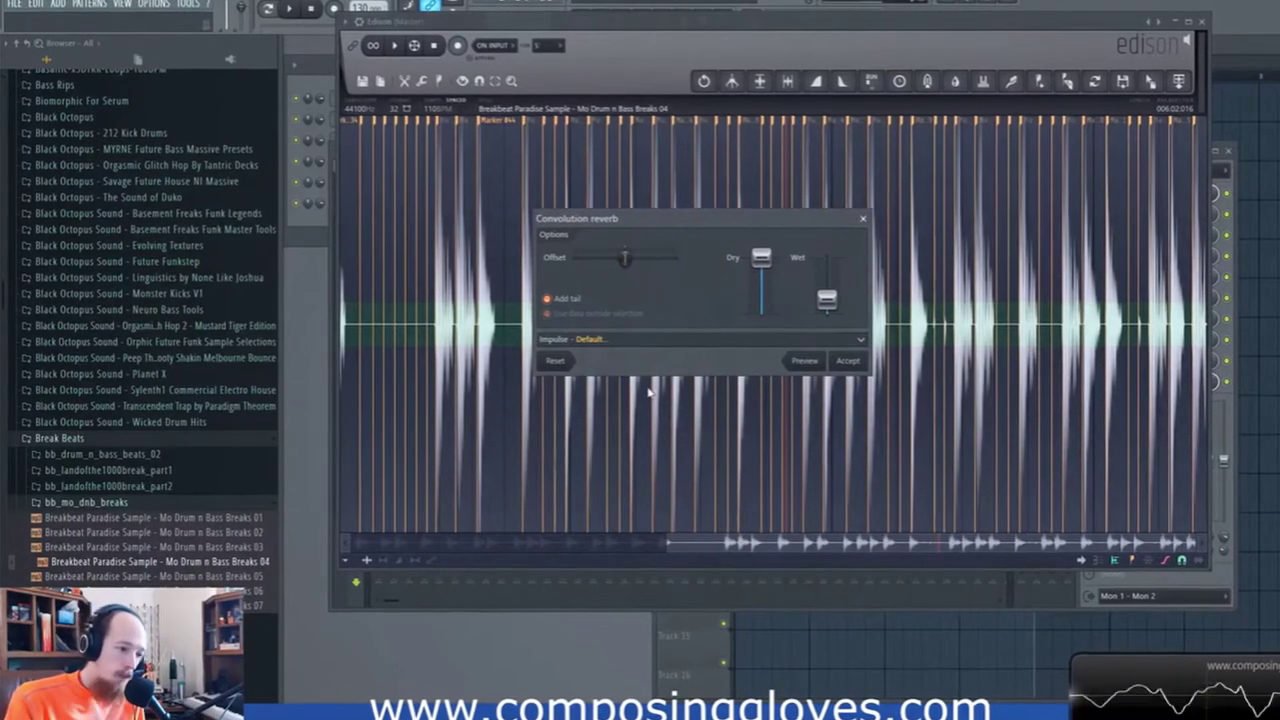
pyautogui.click(799, 340)
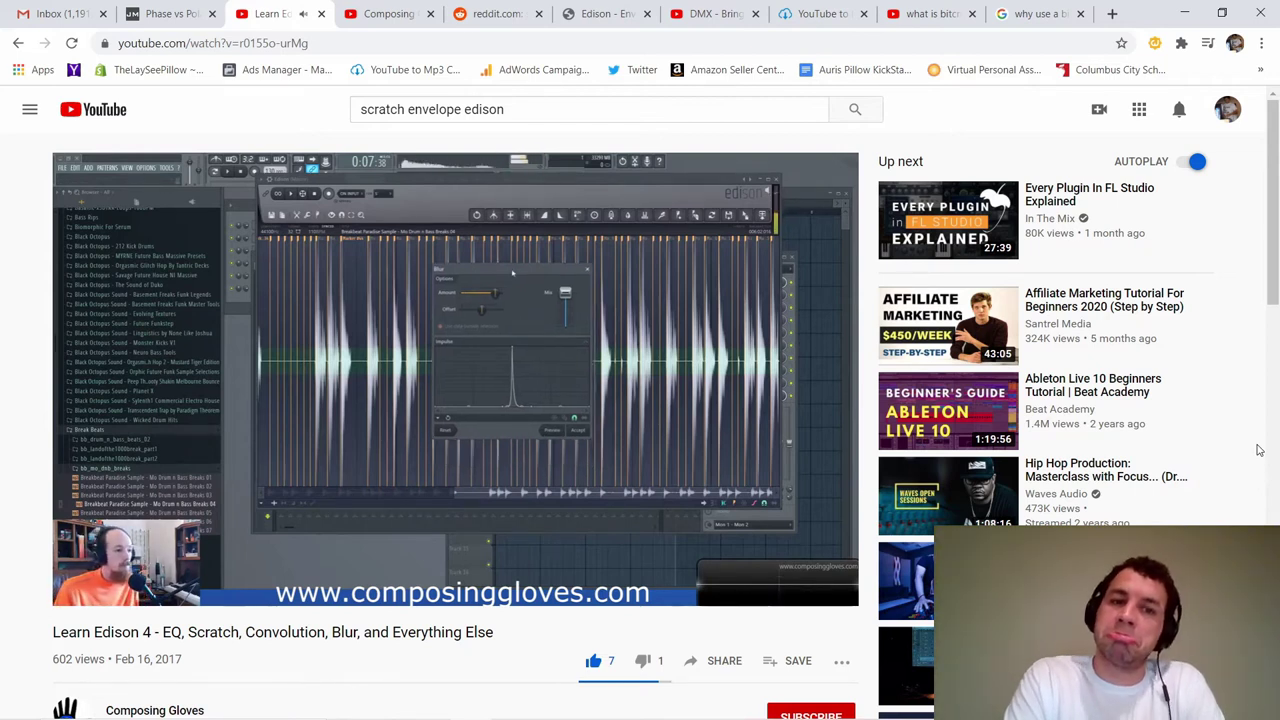
# - Pause the Learn Edison 4 tutorial video
pyautogui.click(78, 592)
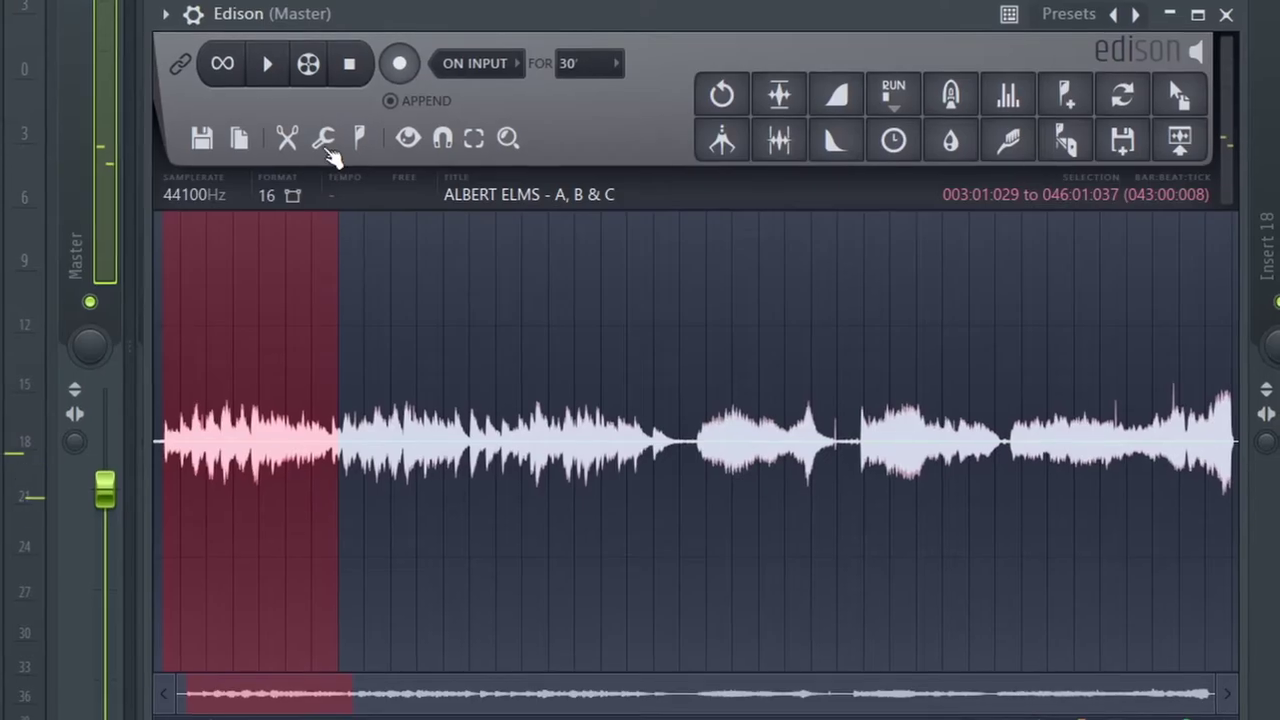
# - Open the Blur dialog from Edison's Tools (wrench) menu
pyautogui.click(381, 214)
pyautogui.click(722, 430)
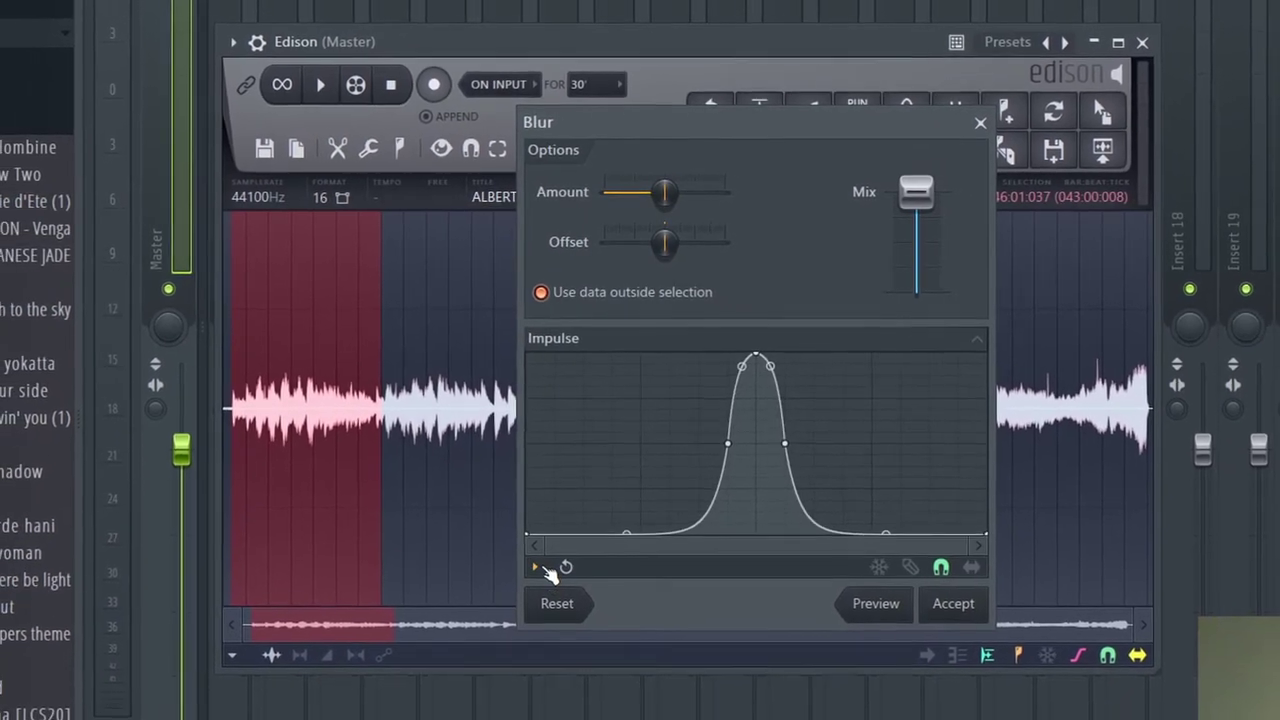
# - Switch the Blur impulse from a narrow bell to a wide triangle shape
pyautogui.click(565, 572)
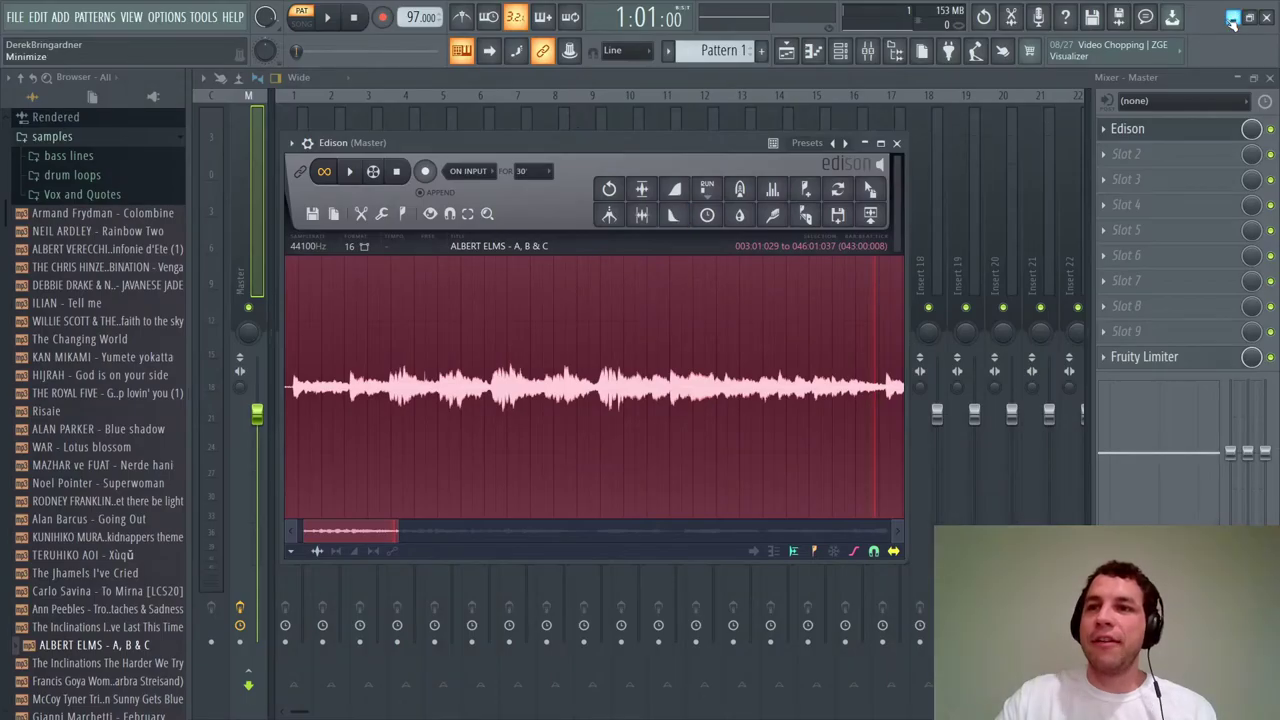
# - Minimize FL Studio to reveal the r/makinghiphop feed in the browser
pyautogui.click(1233, 22)
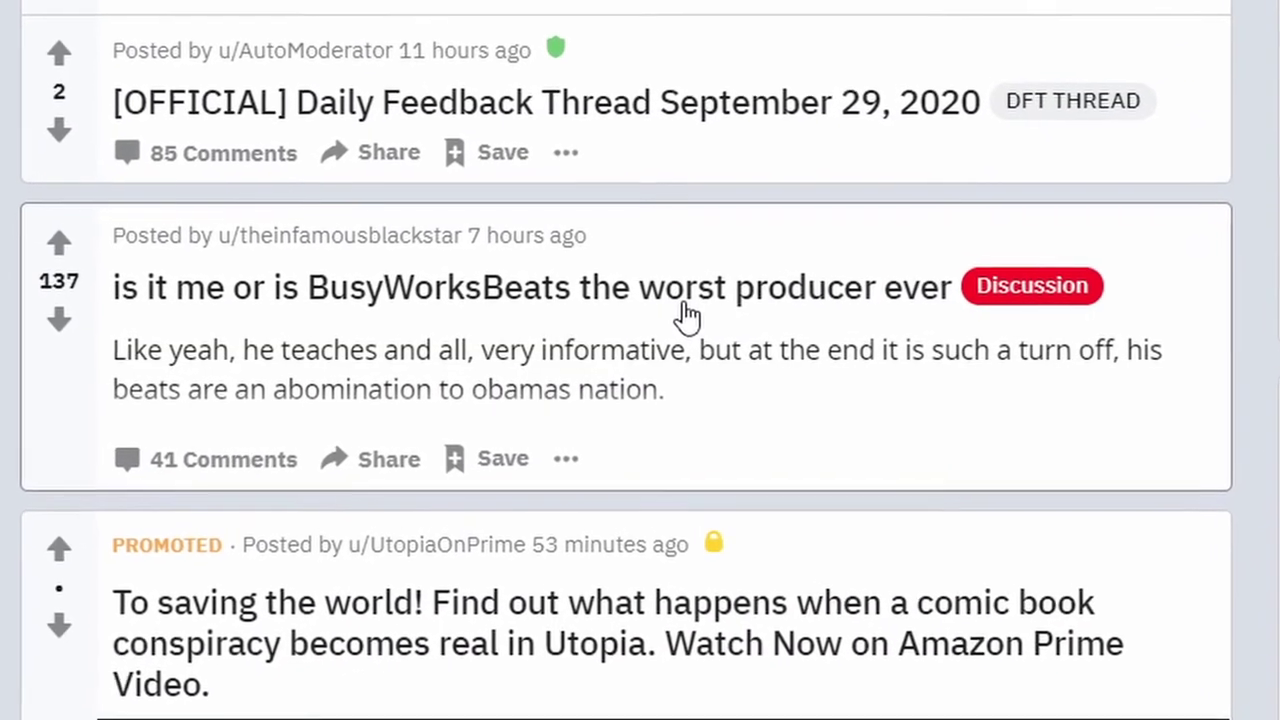
# - Open the 'BusyWorksBeats the worst producer ever' post, upvote to sign in, and read the comments
pyautogui.click(680, 316)
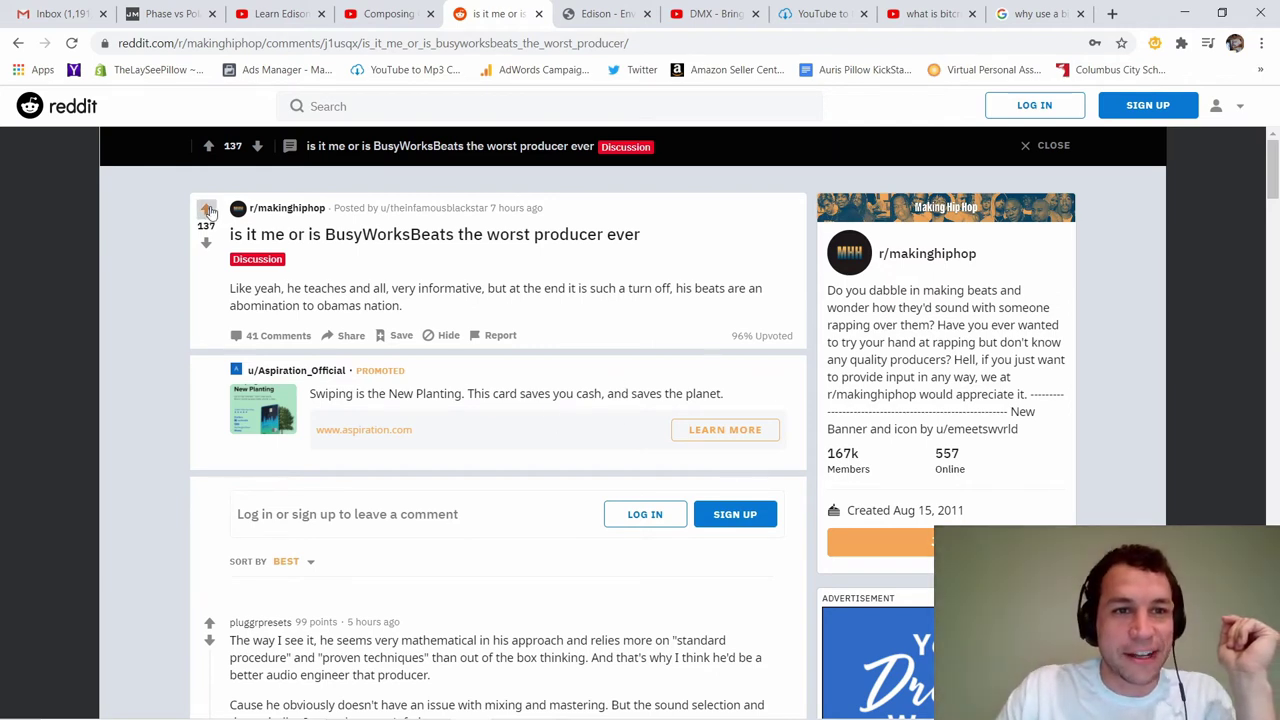
pyautogui.click(207, 210)
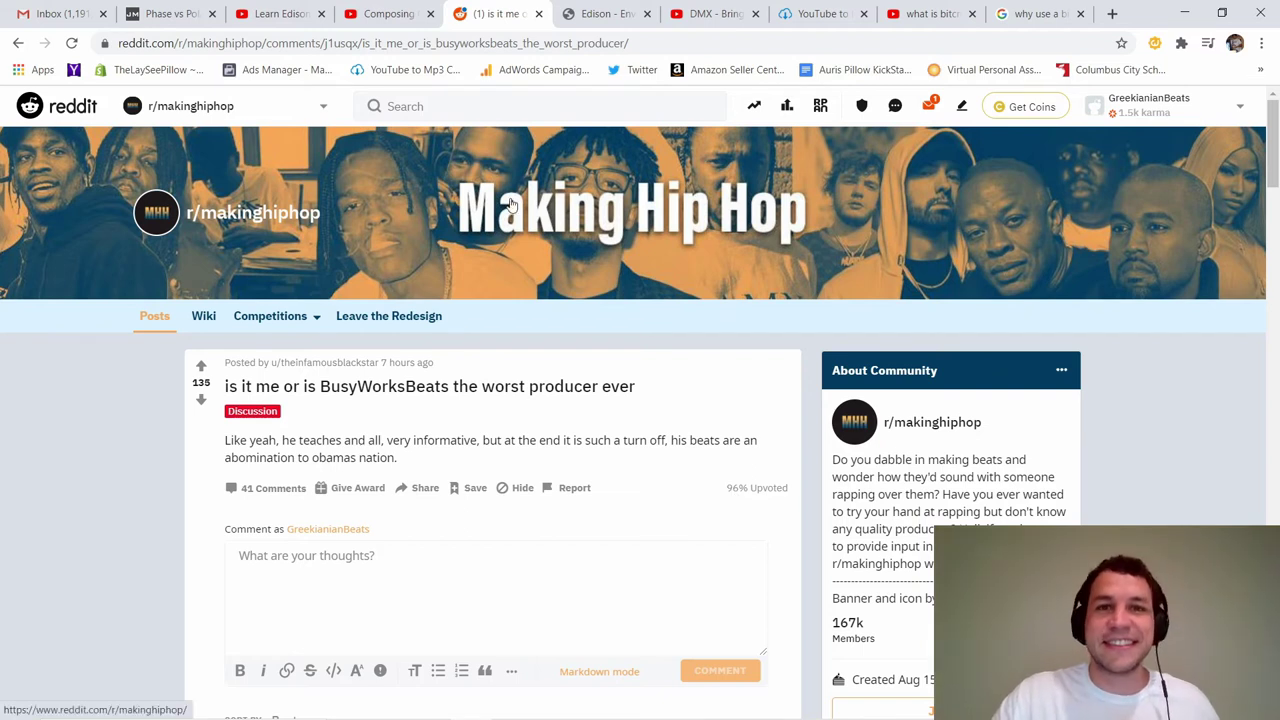
pyautogui.scroll(-10, 614, 396)
pyautogui.scroll(-2, 614, 396)
pyautogui.scroll(-2, 614, 396)
pyautogui.scroll(-2, 614, 396)
pyautogui.scroll(-3, 614, 396)
pyautogui.scroll(15, 616, 390)
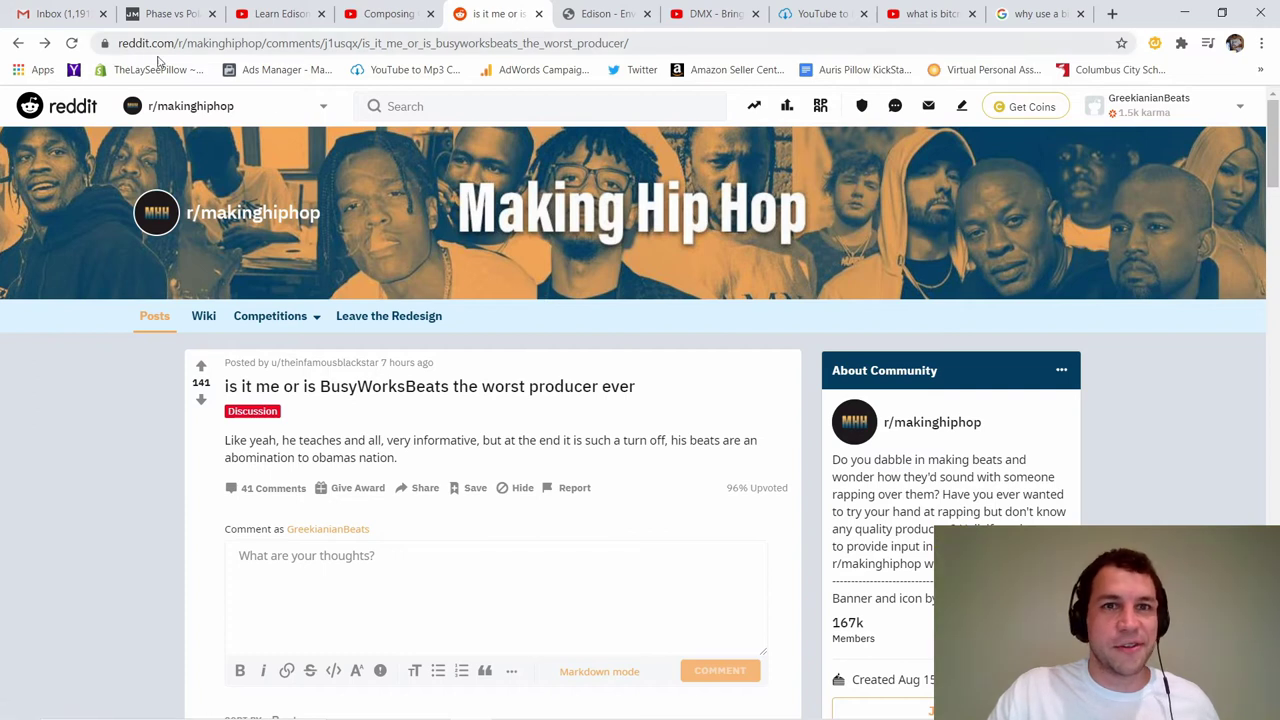
# - Back out of the '$1.5k selling beats on YouTube' post to the r/makinghiphop feed
pyautogui.click(17, 45)
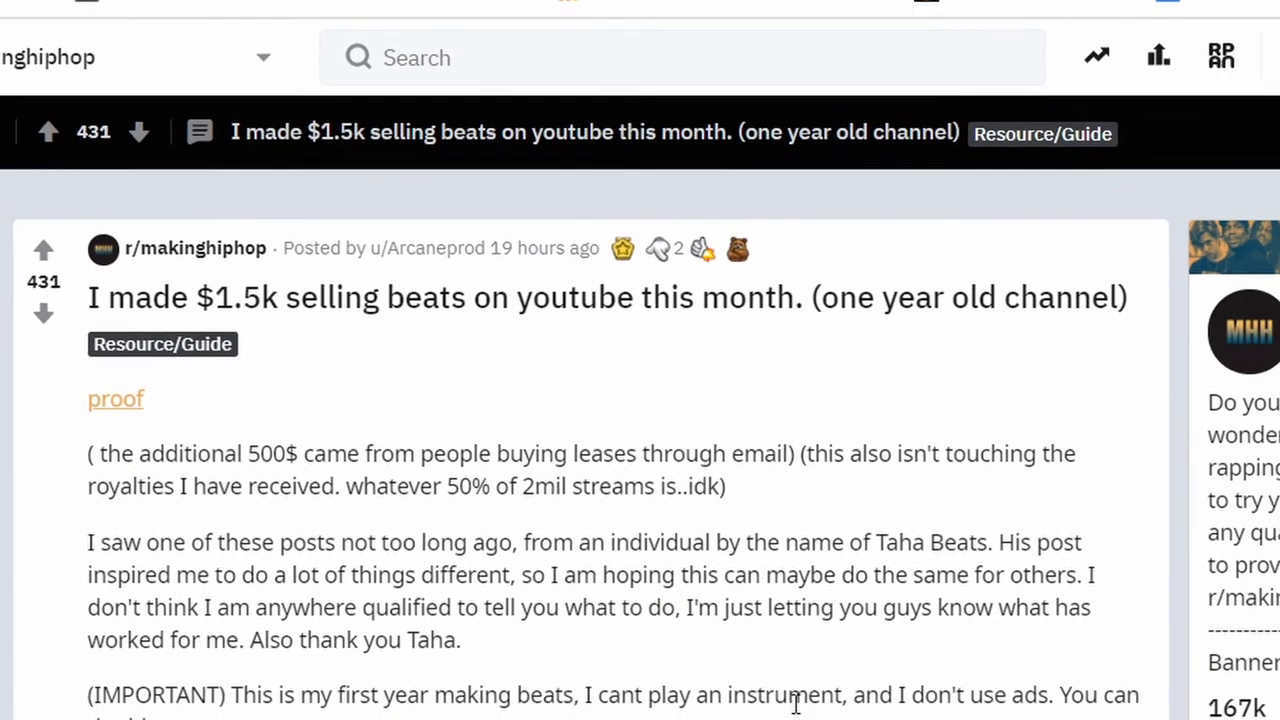
pyautogui.click(17, 45)
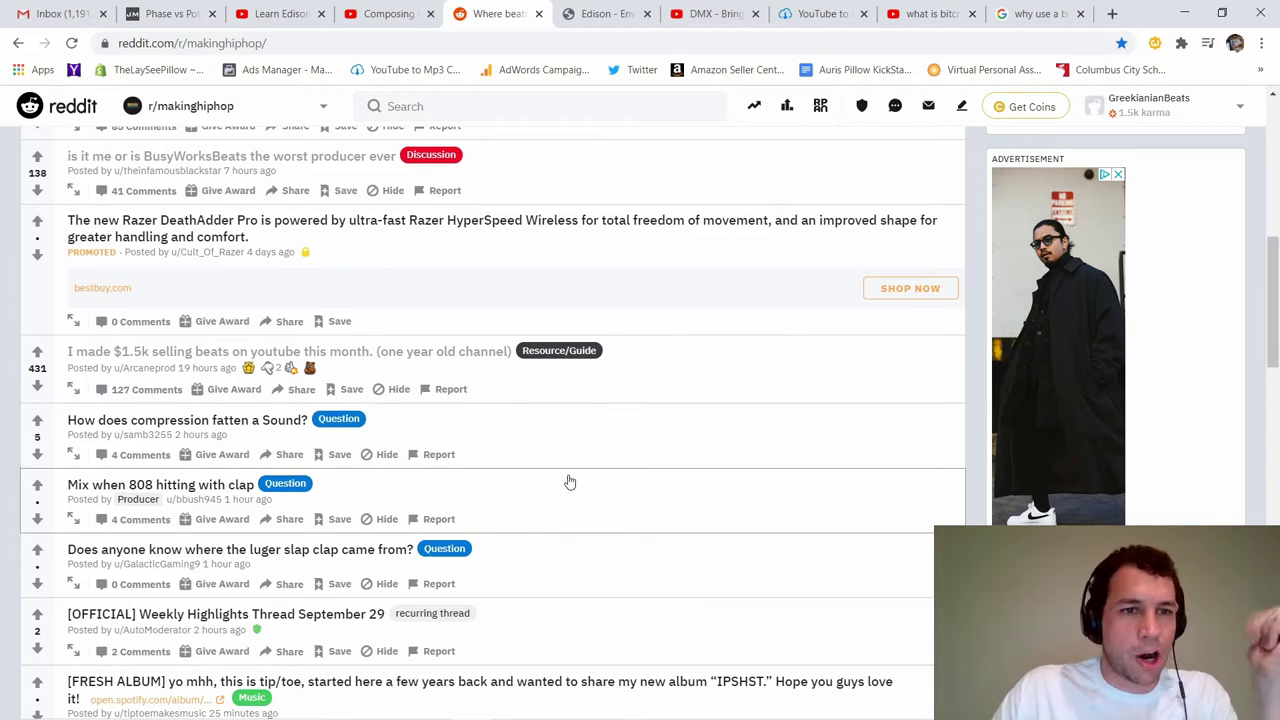
# - Scroll the r/makinghiphop listing and open the post asking whether the best beats just repeat
pyautogui.scroll(-5, 570, 483)
pyautogui.click(275, 257)
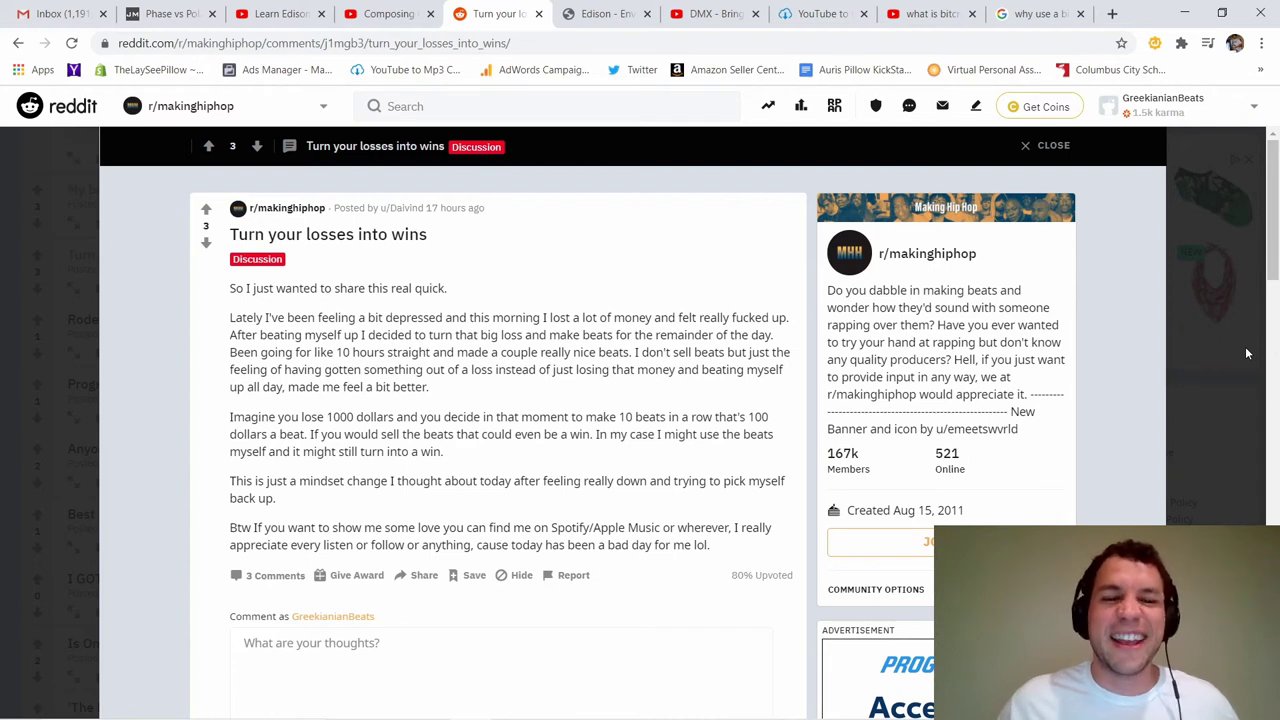
# - Return to the r/makinghiphop post list and open the question about extracting sounds from a sample
pyautogui.click(1247, 353)
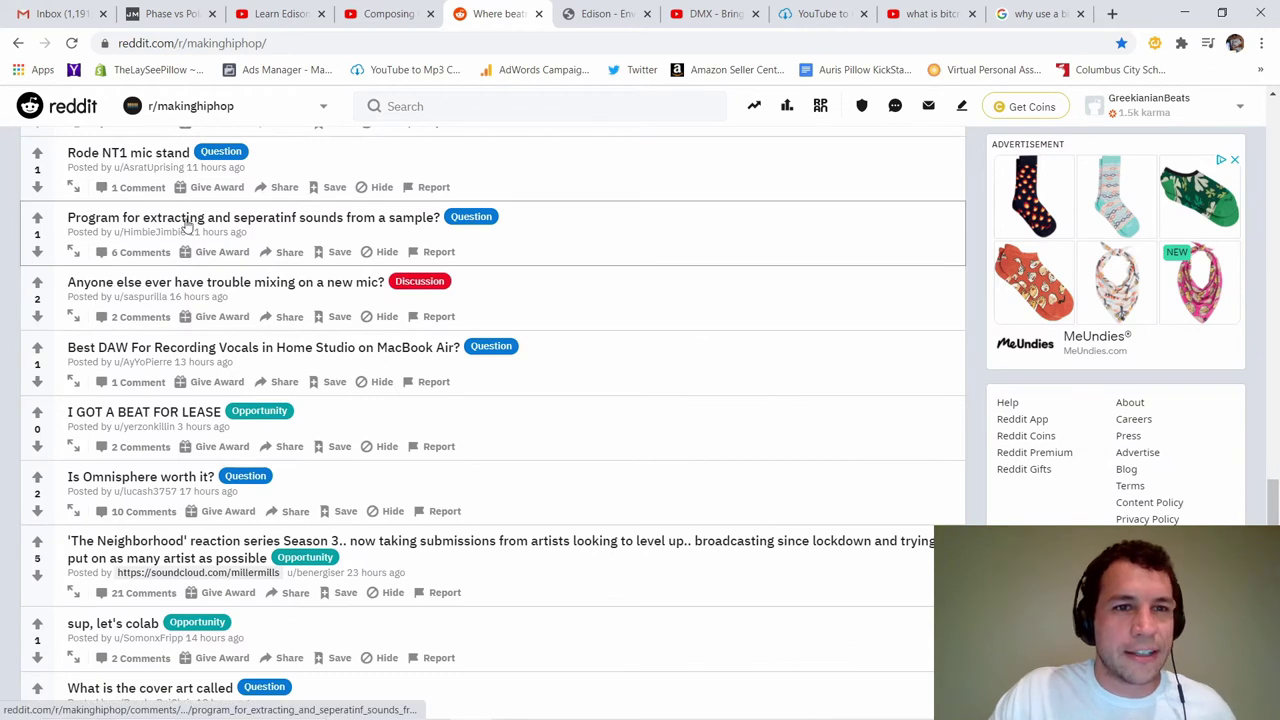
pyautogui.click(186, 224)
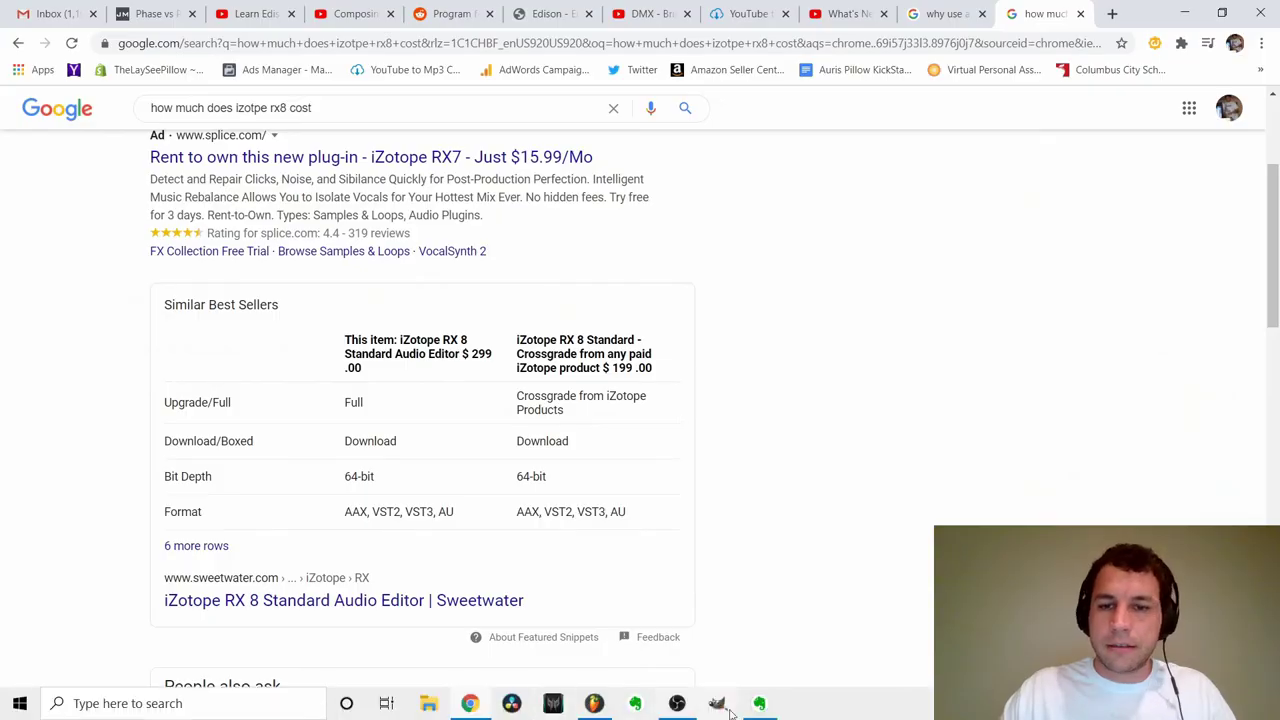
# - Create a new Evernote note titled 'fl studio beat making wish list'
pyautogui.click(757, 703)
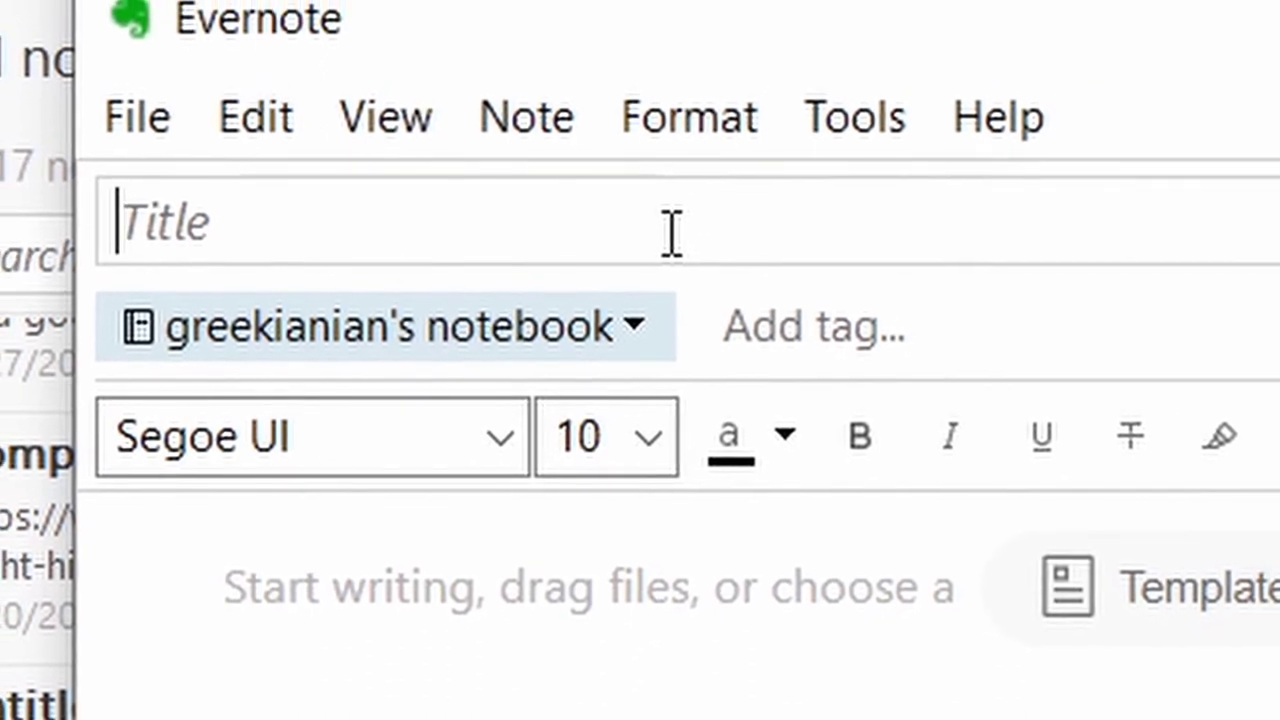
pyautogui.write('fl studio beat making wish list')
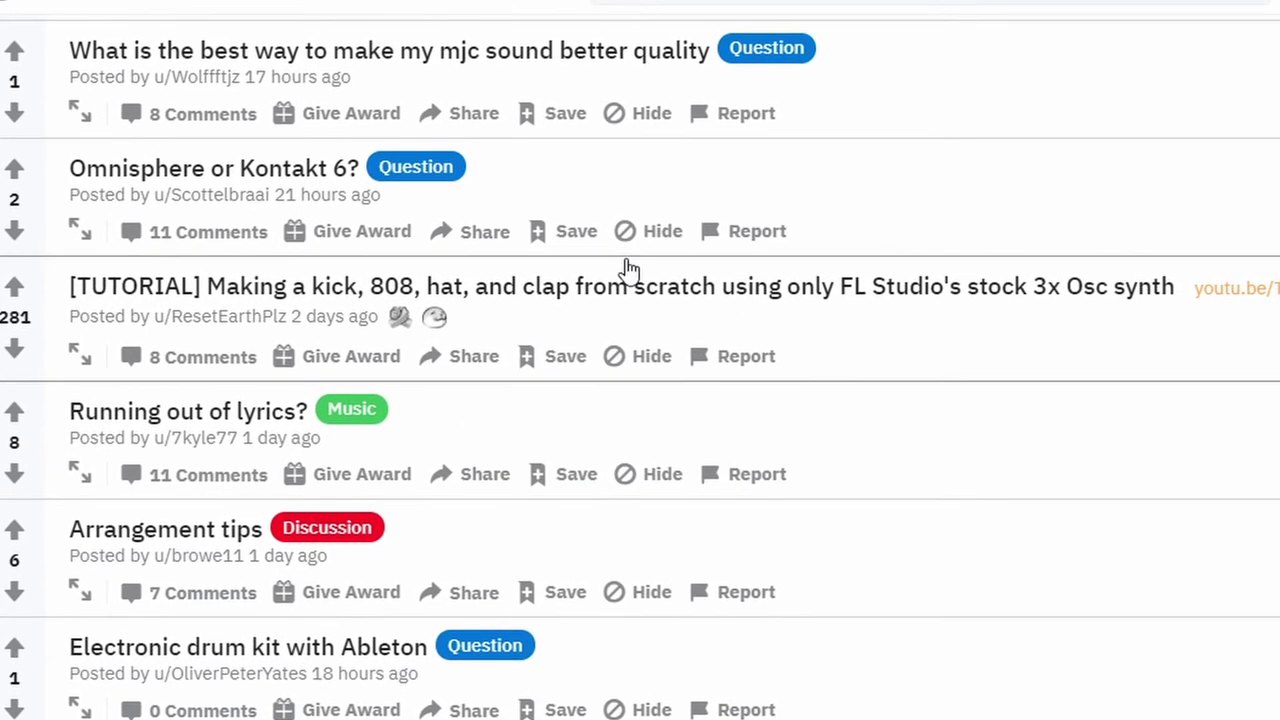
# - Open the 3x Osc trap-beat tutorial post, then play, pause and resume its embedded video
pyautogui.click(640, 290)
pyautogui.click(548, 455)
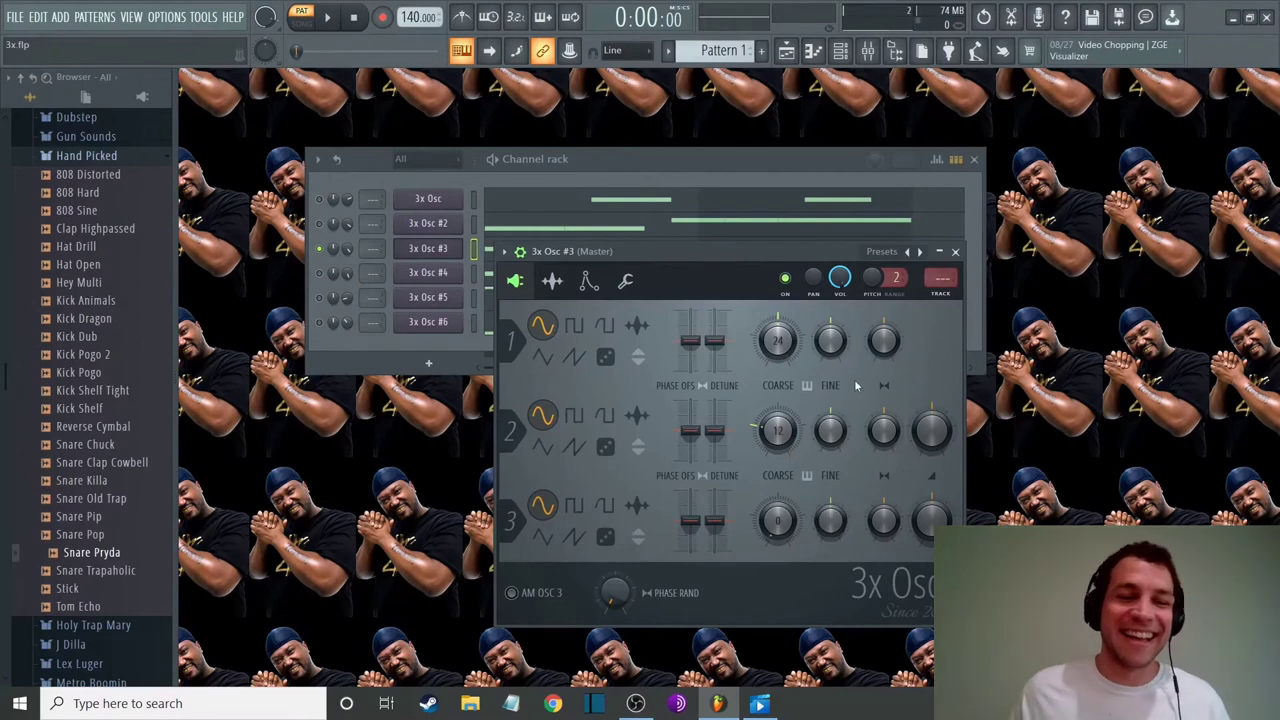
pyautogui.click(50, 697)
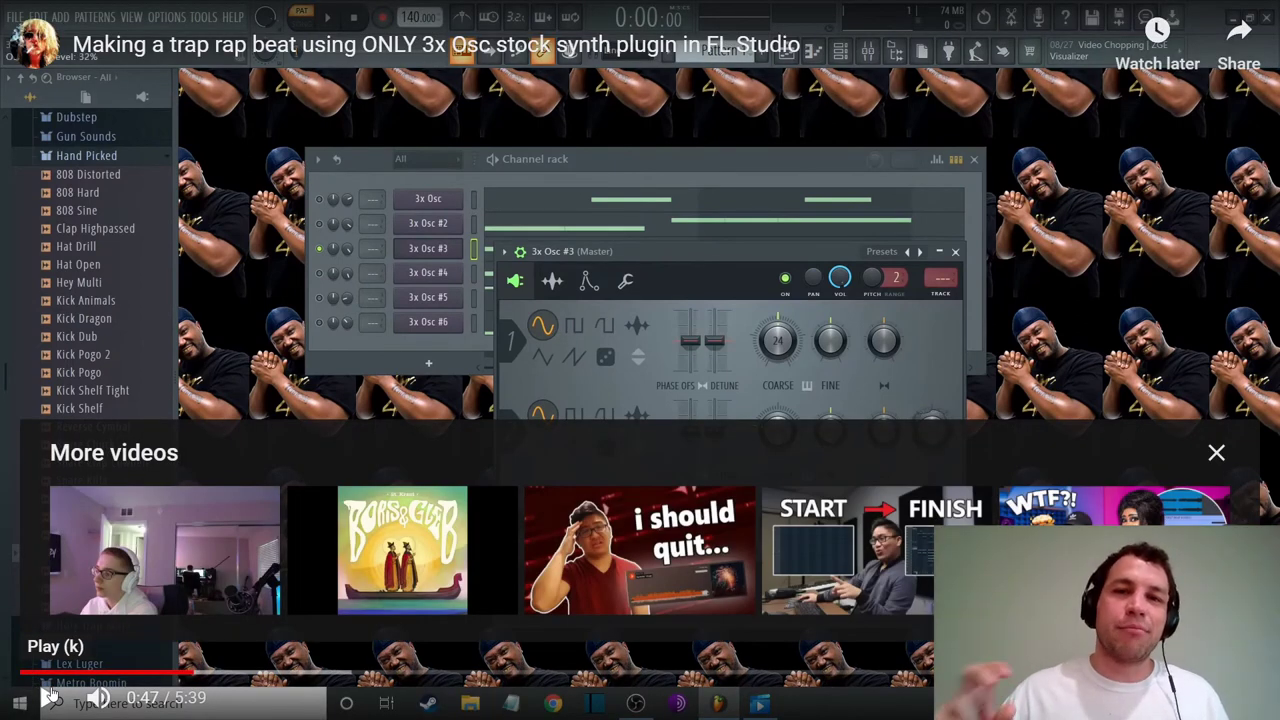
pyautogui.click(50, 697)
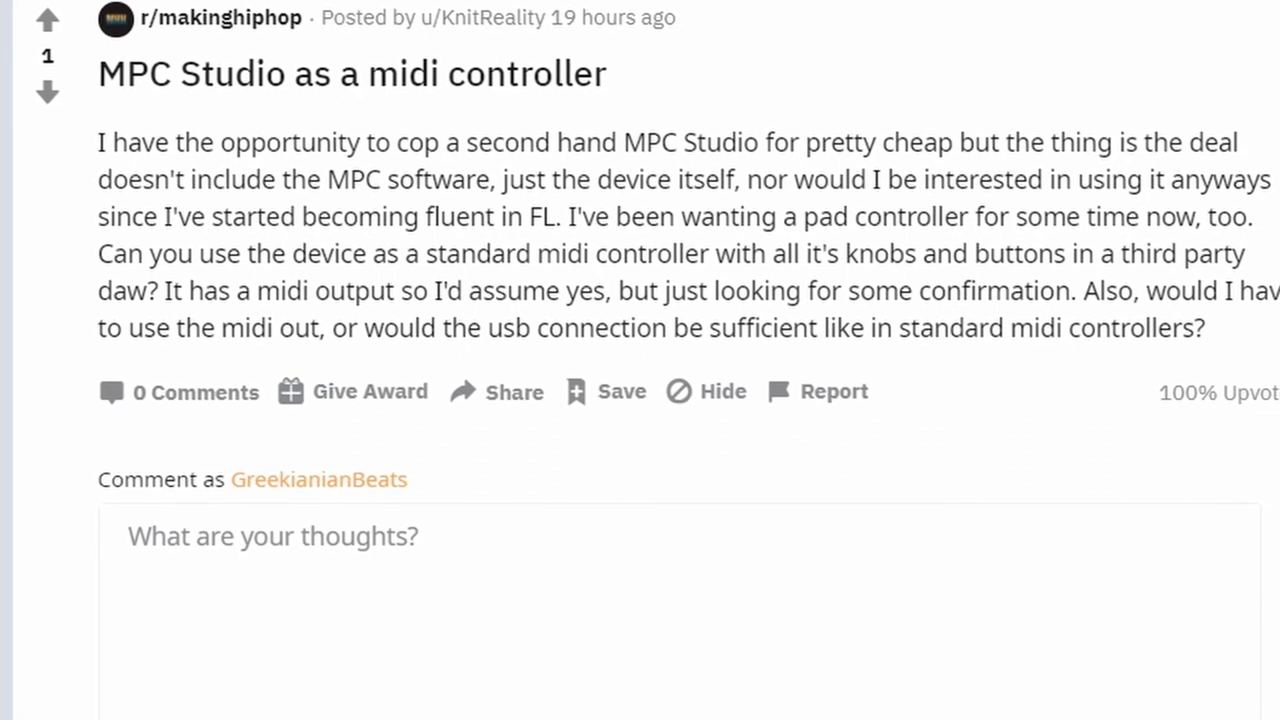
# - Start a comment on the MPC Studio post, then open the Cypher Vol 40 voting thread
pyautogui.click(351, 476)
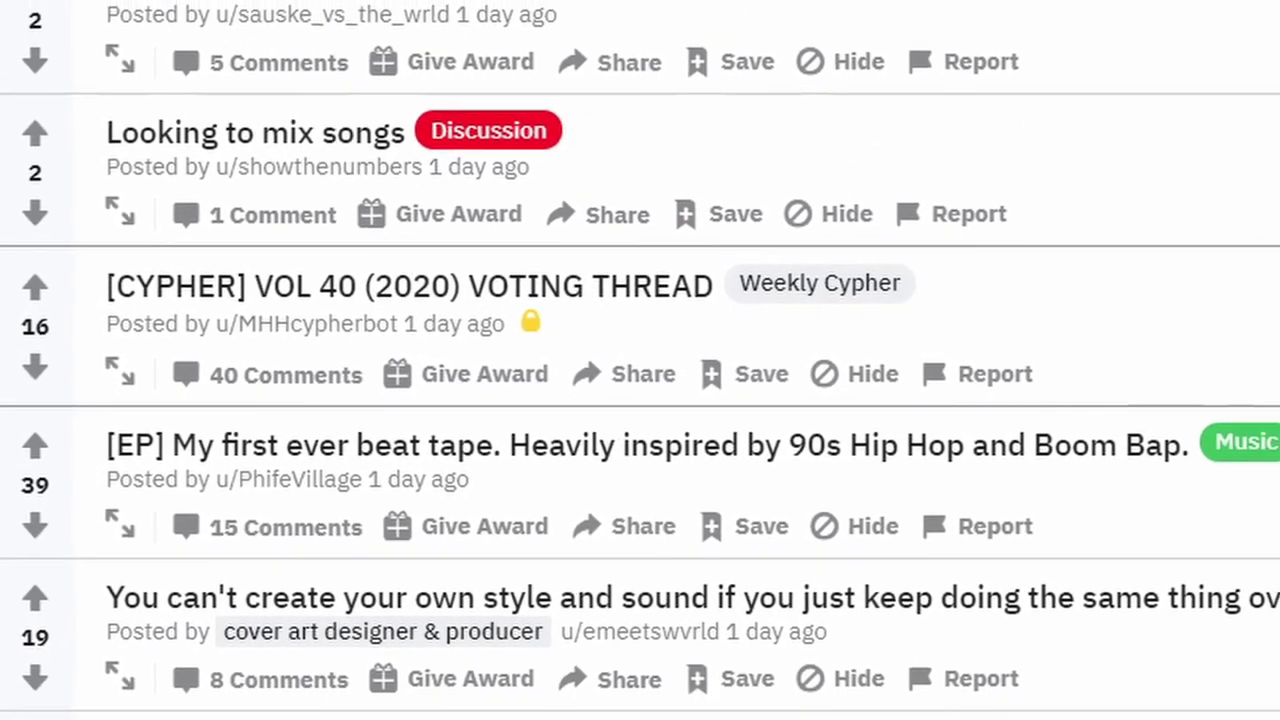
pyautogui.click(540, 282)
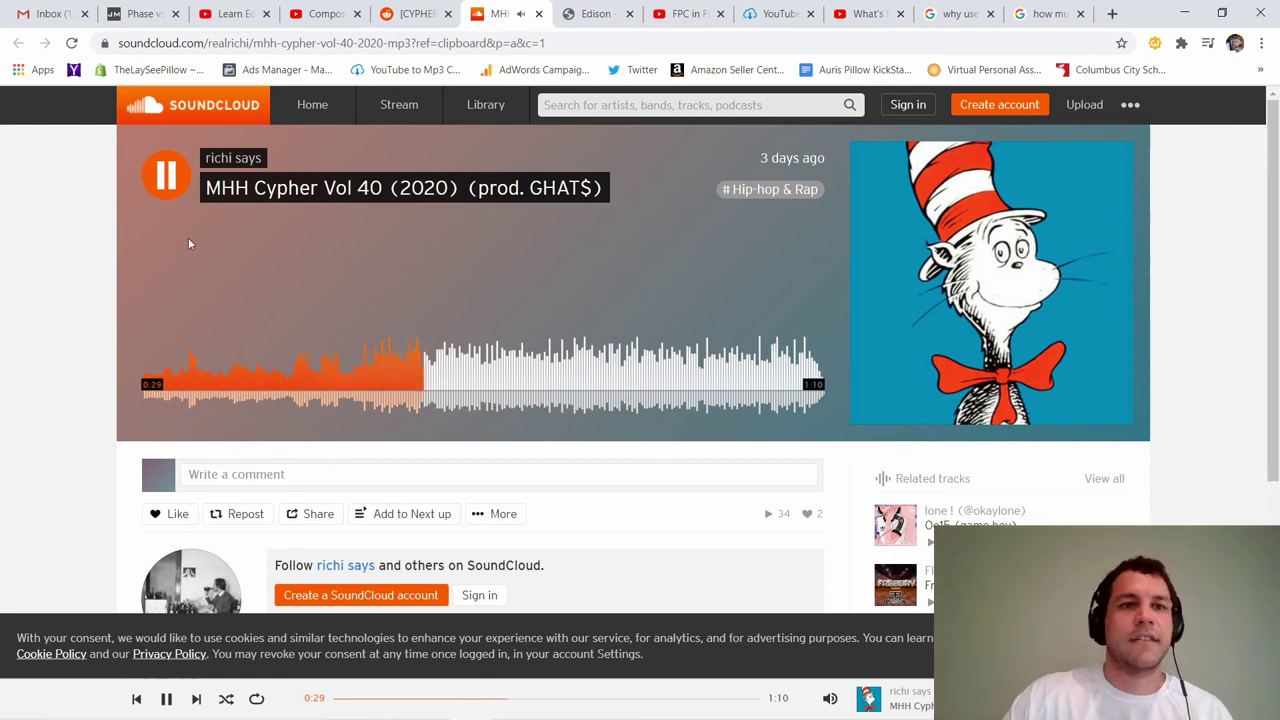
# - Pause the Vol 40 cypher beat, close its tab, and play the 'MHH - Your Will' entry
pyautogui.click(166, 174)
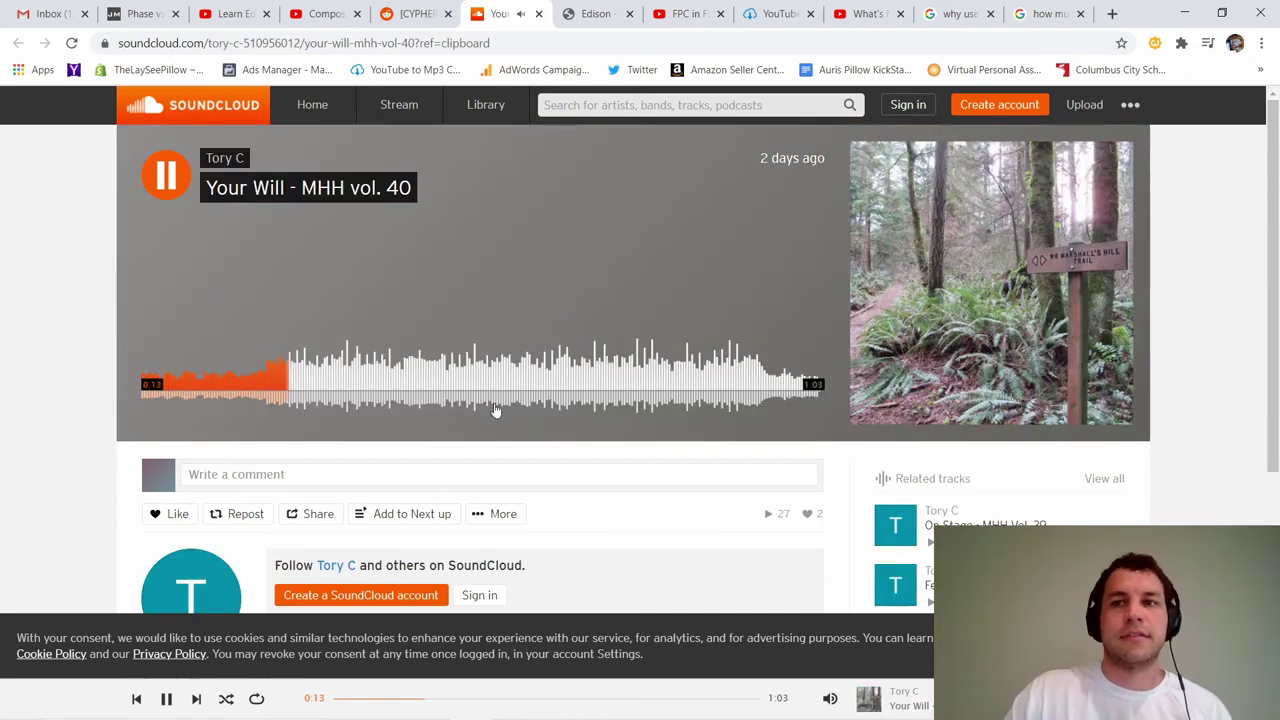
pyautogui.hotkey('ctrl', 'w')
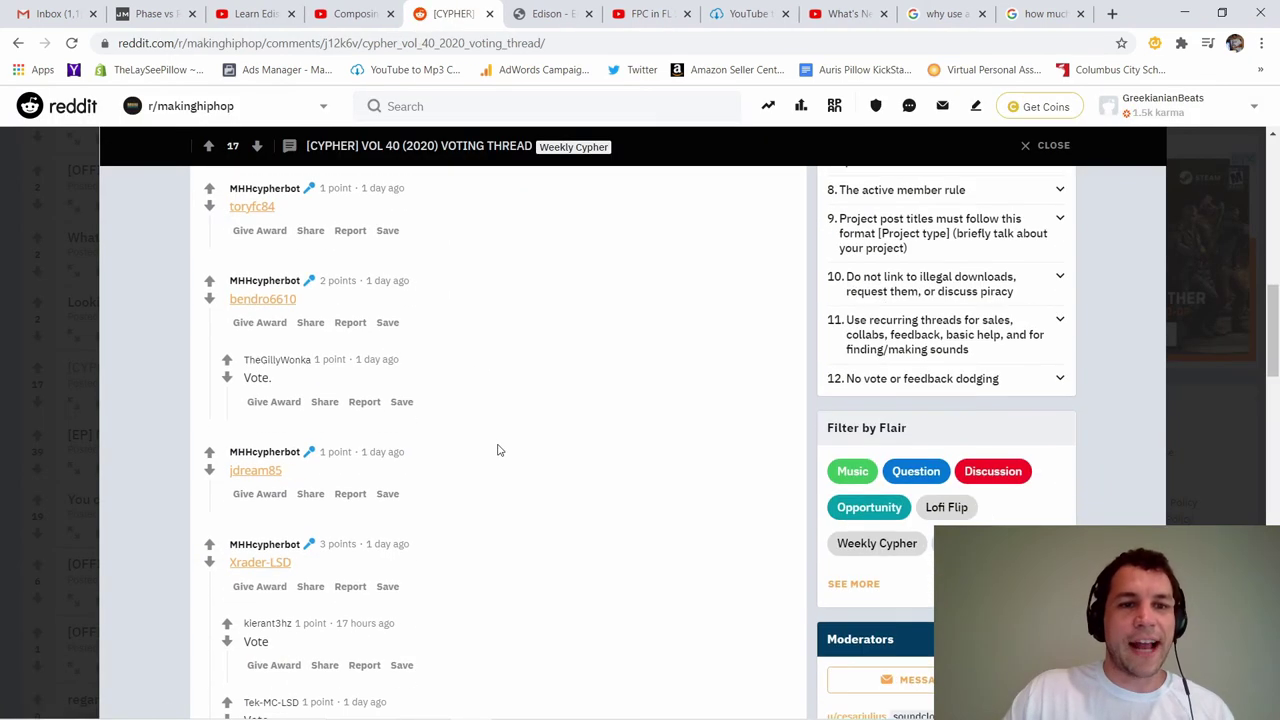
pyautogui.click(270, 478)
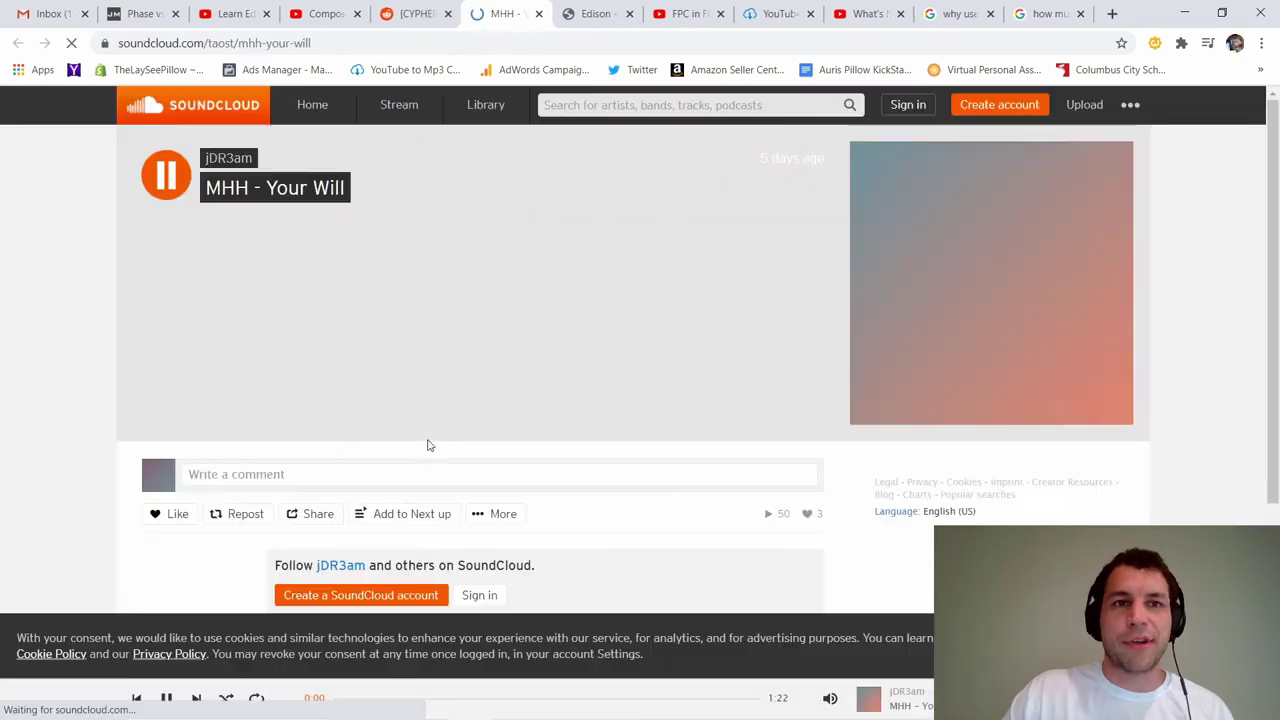
pyautogui.click(372, 395)
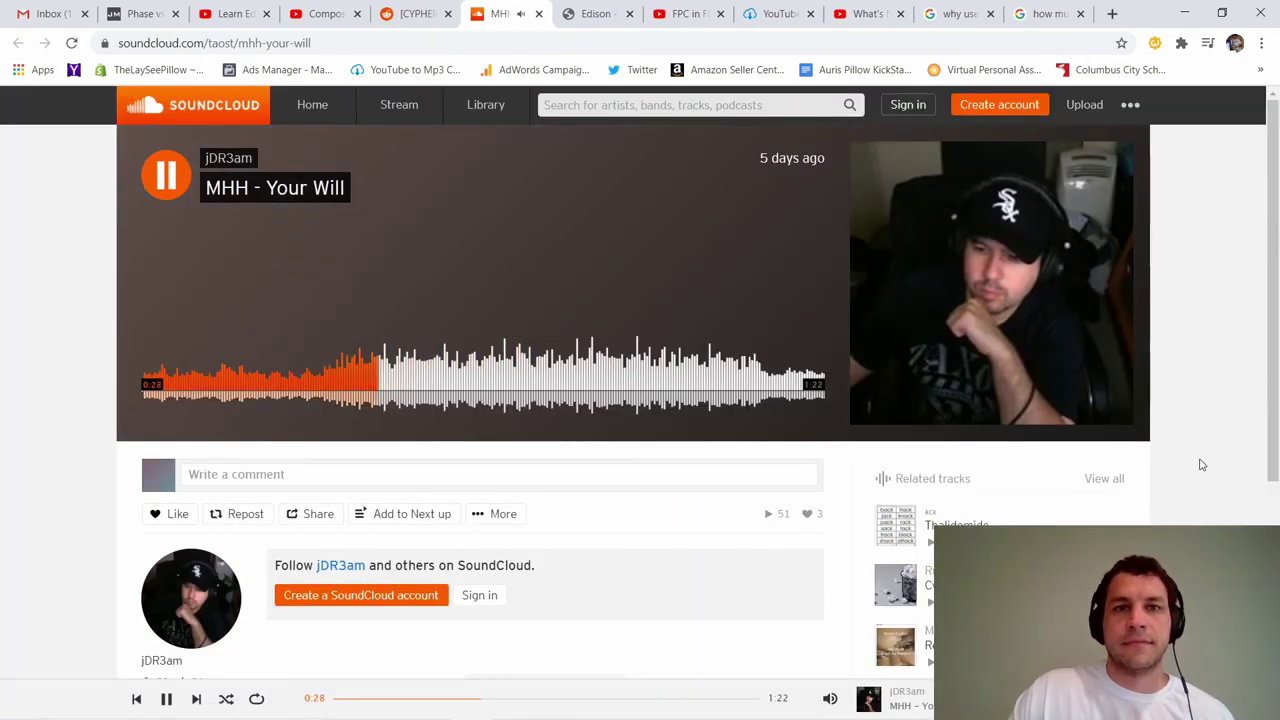